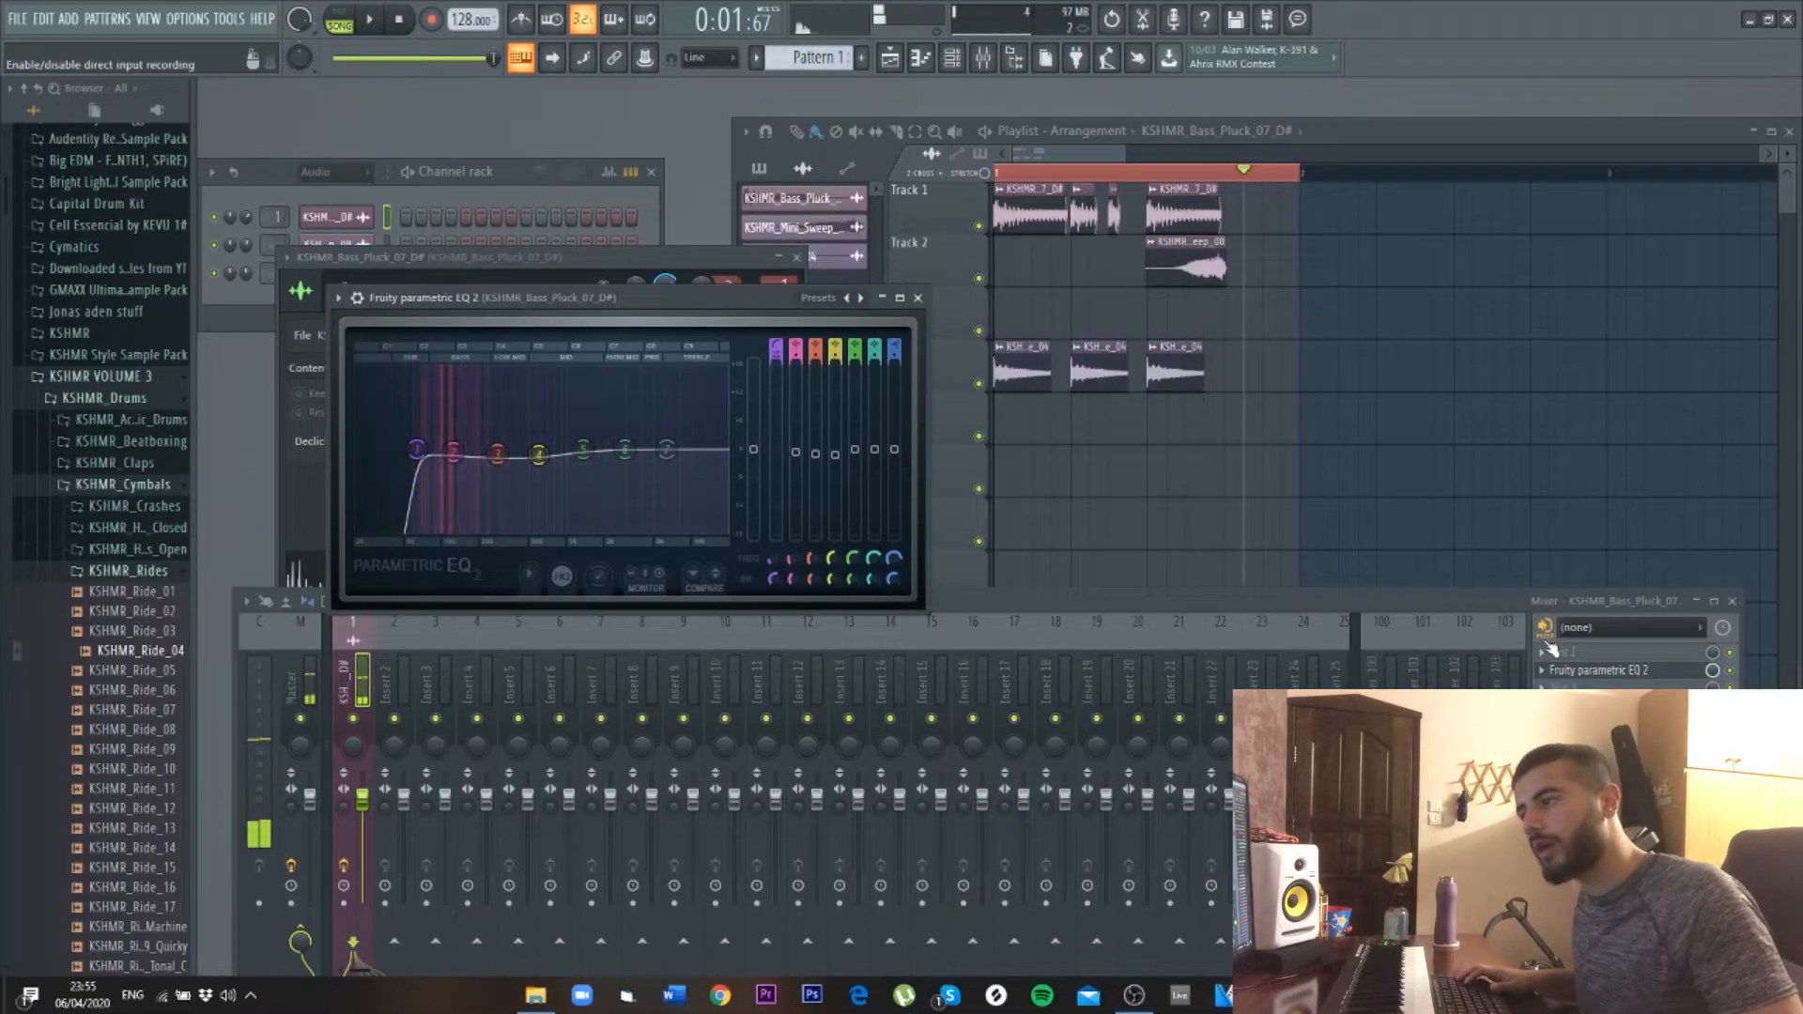
- Load Dimension Expander into the effect slot above the EQ on the bass pluck's mixer track and close its window
click(1541, 670)
mouse_move(1596, 554)
click(1125, 174)
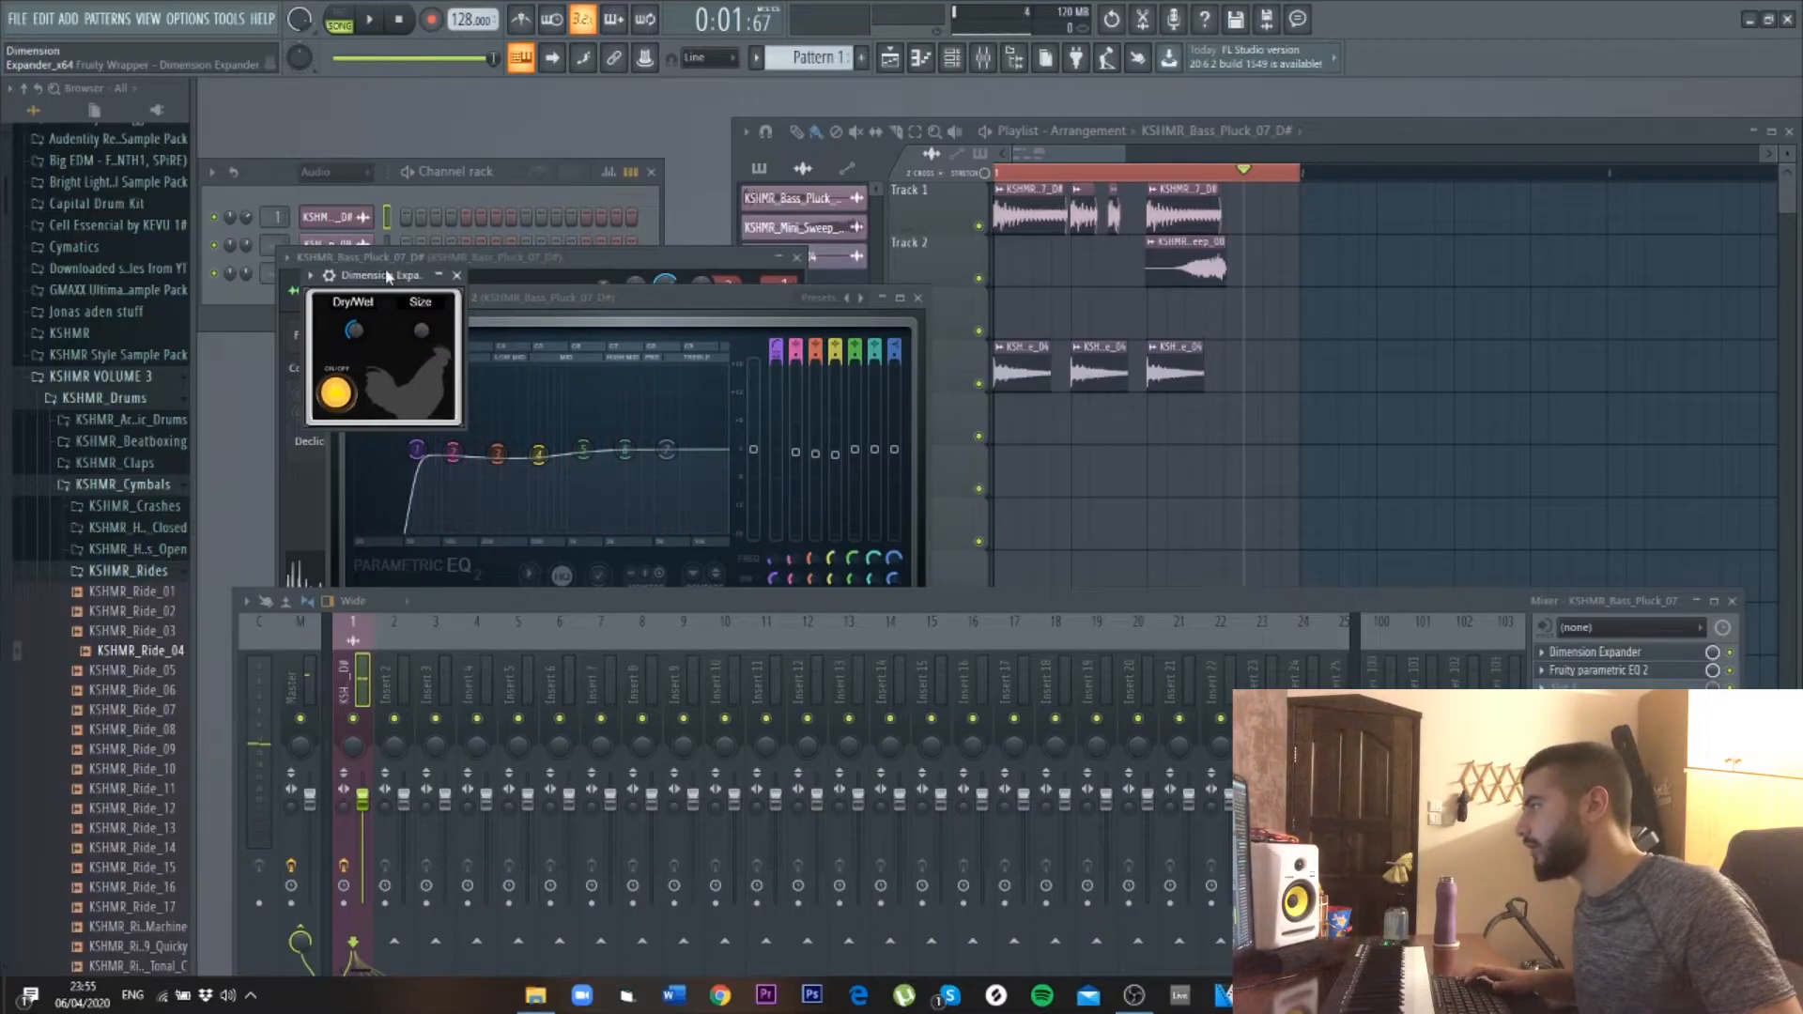
click(460, 274)
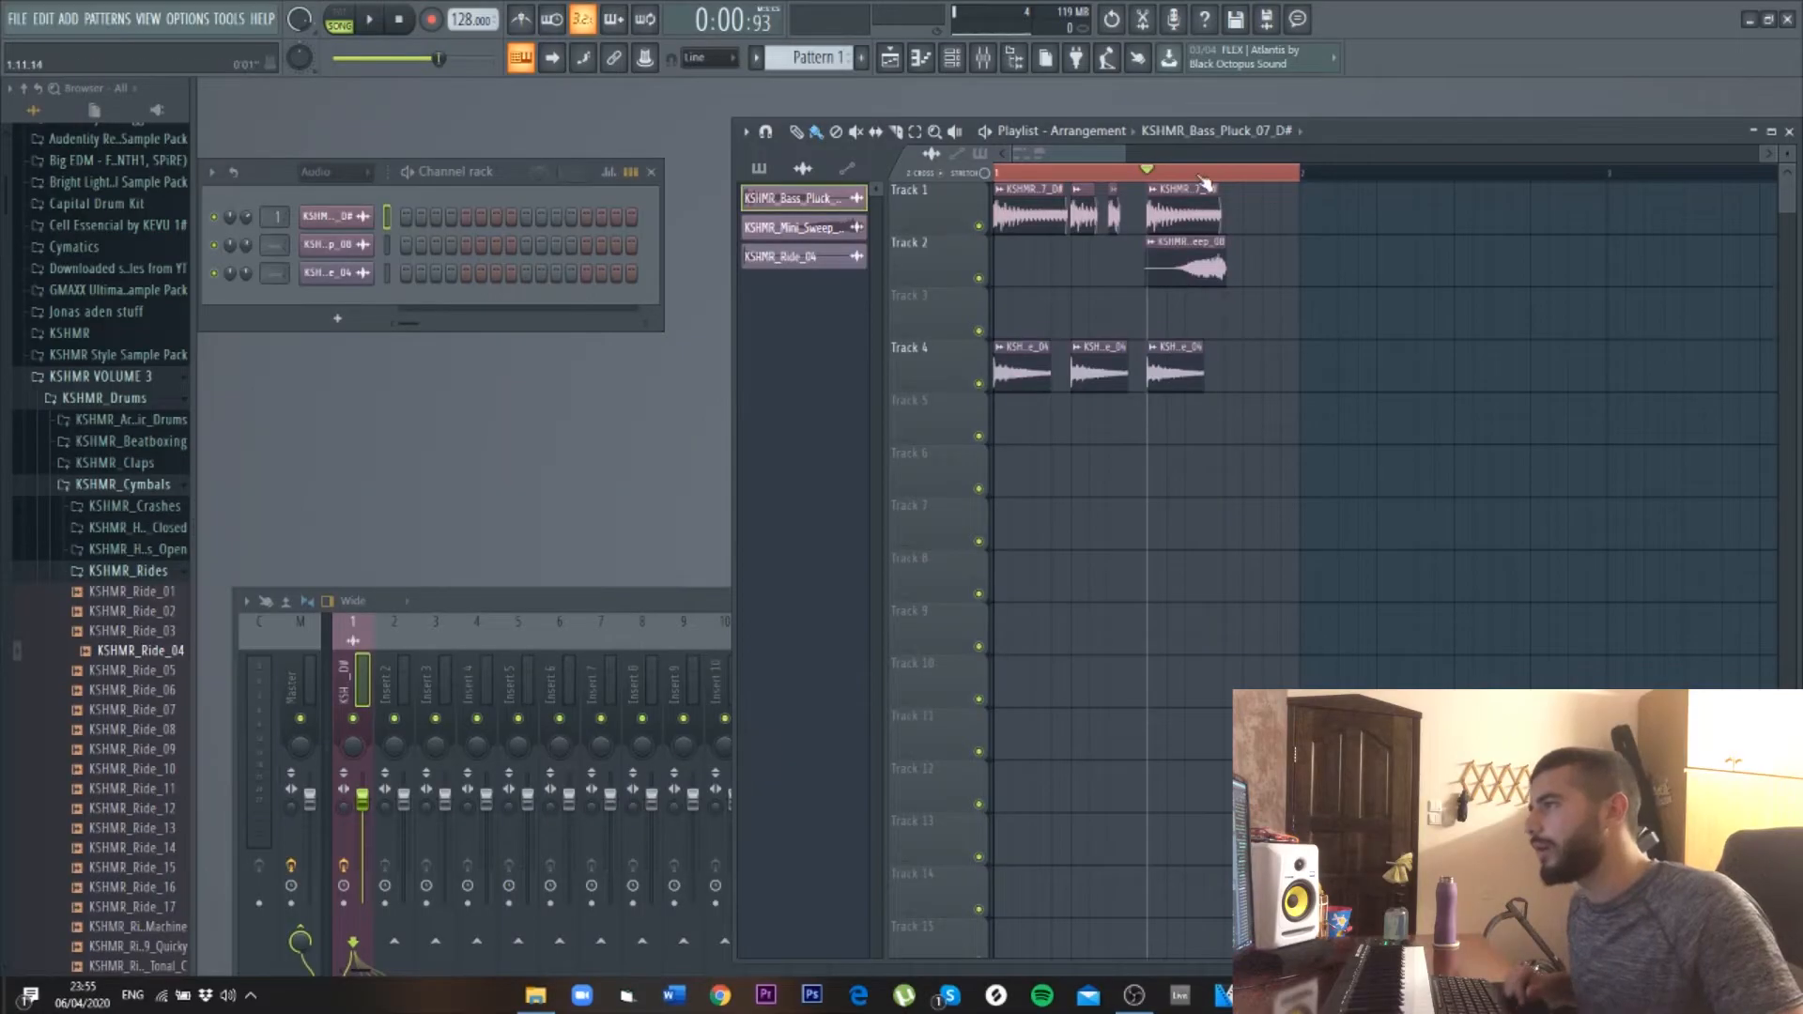
- Set the bass pluck sample's time-stretching mode to Stretch with a pitch range of 12, and create an automation clip for its channel pitch
scroll(1200, 187, up, 2)
scroll(1199, 186, down, 2)
scroll(1199, 187, up, 1)
double_click(1155, 229)
key(space)
key(space)
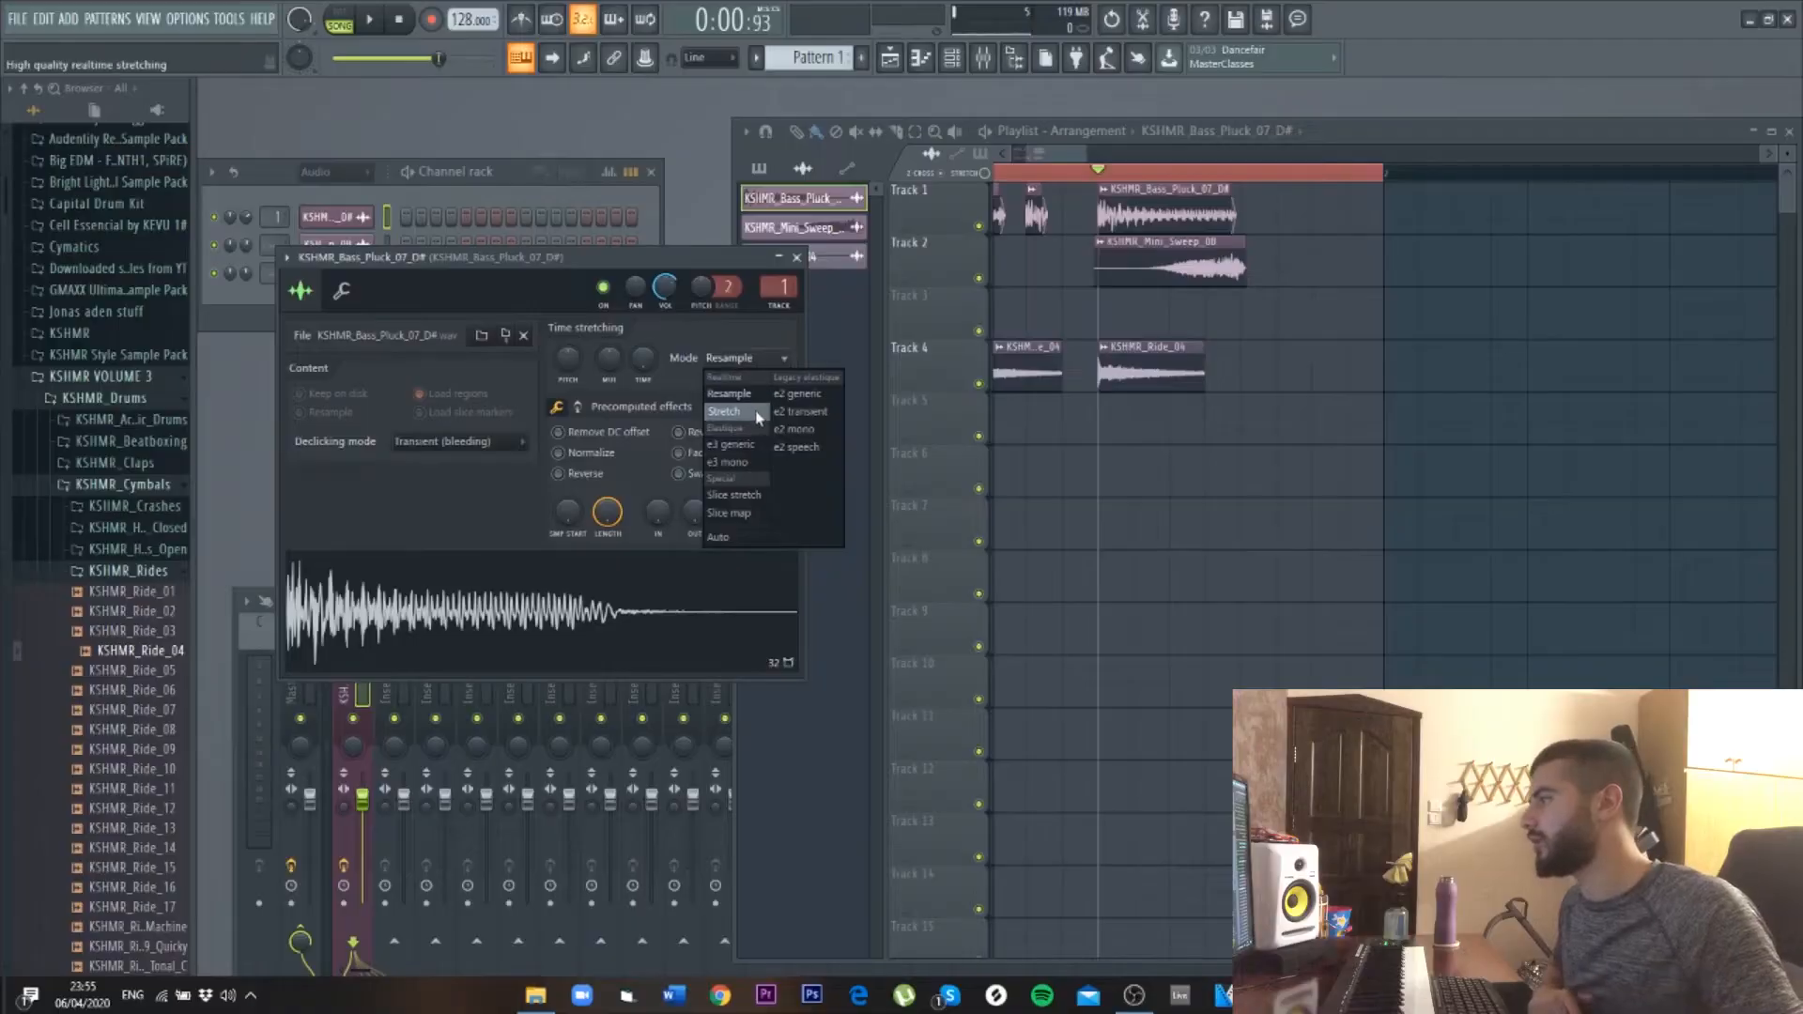
click(759, 417)
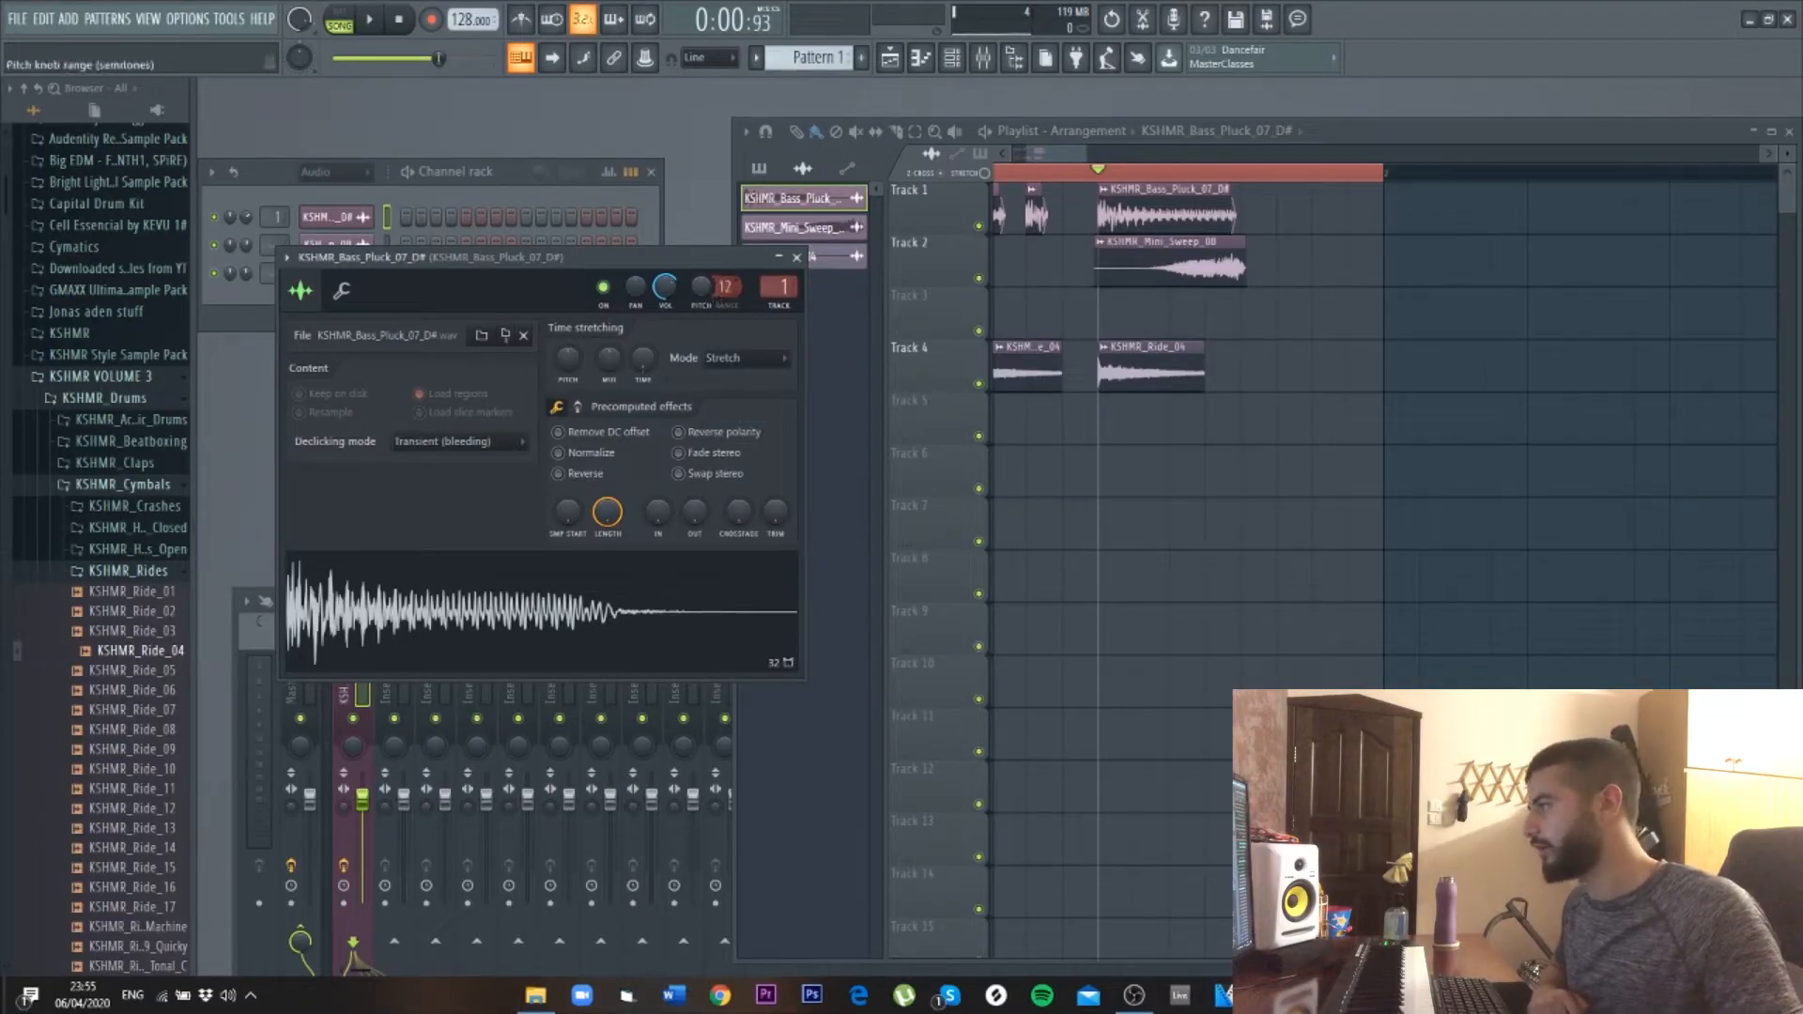
right_click(700, 291)
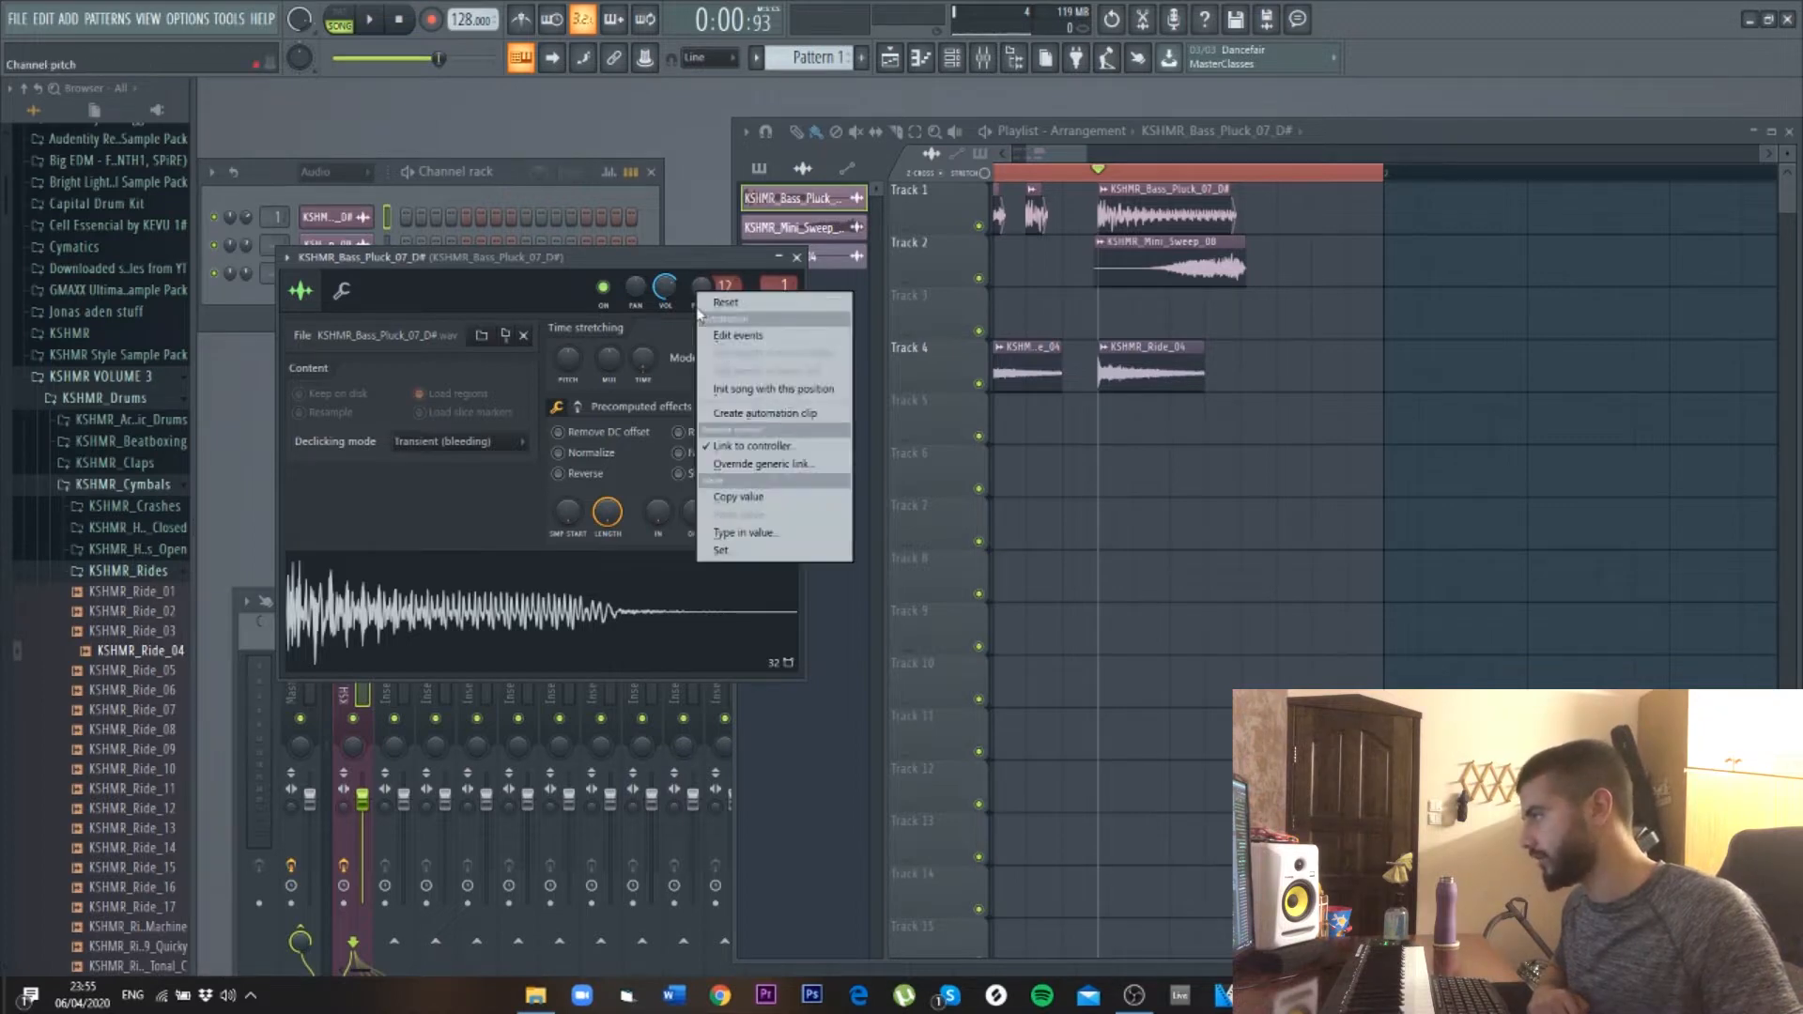
click(774, 411)
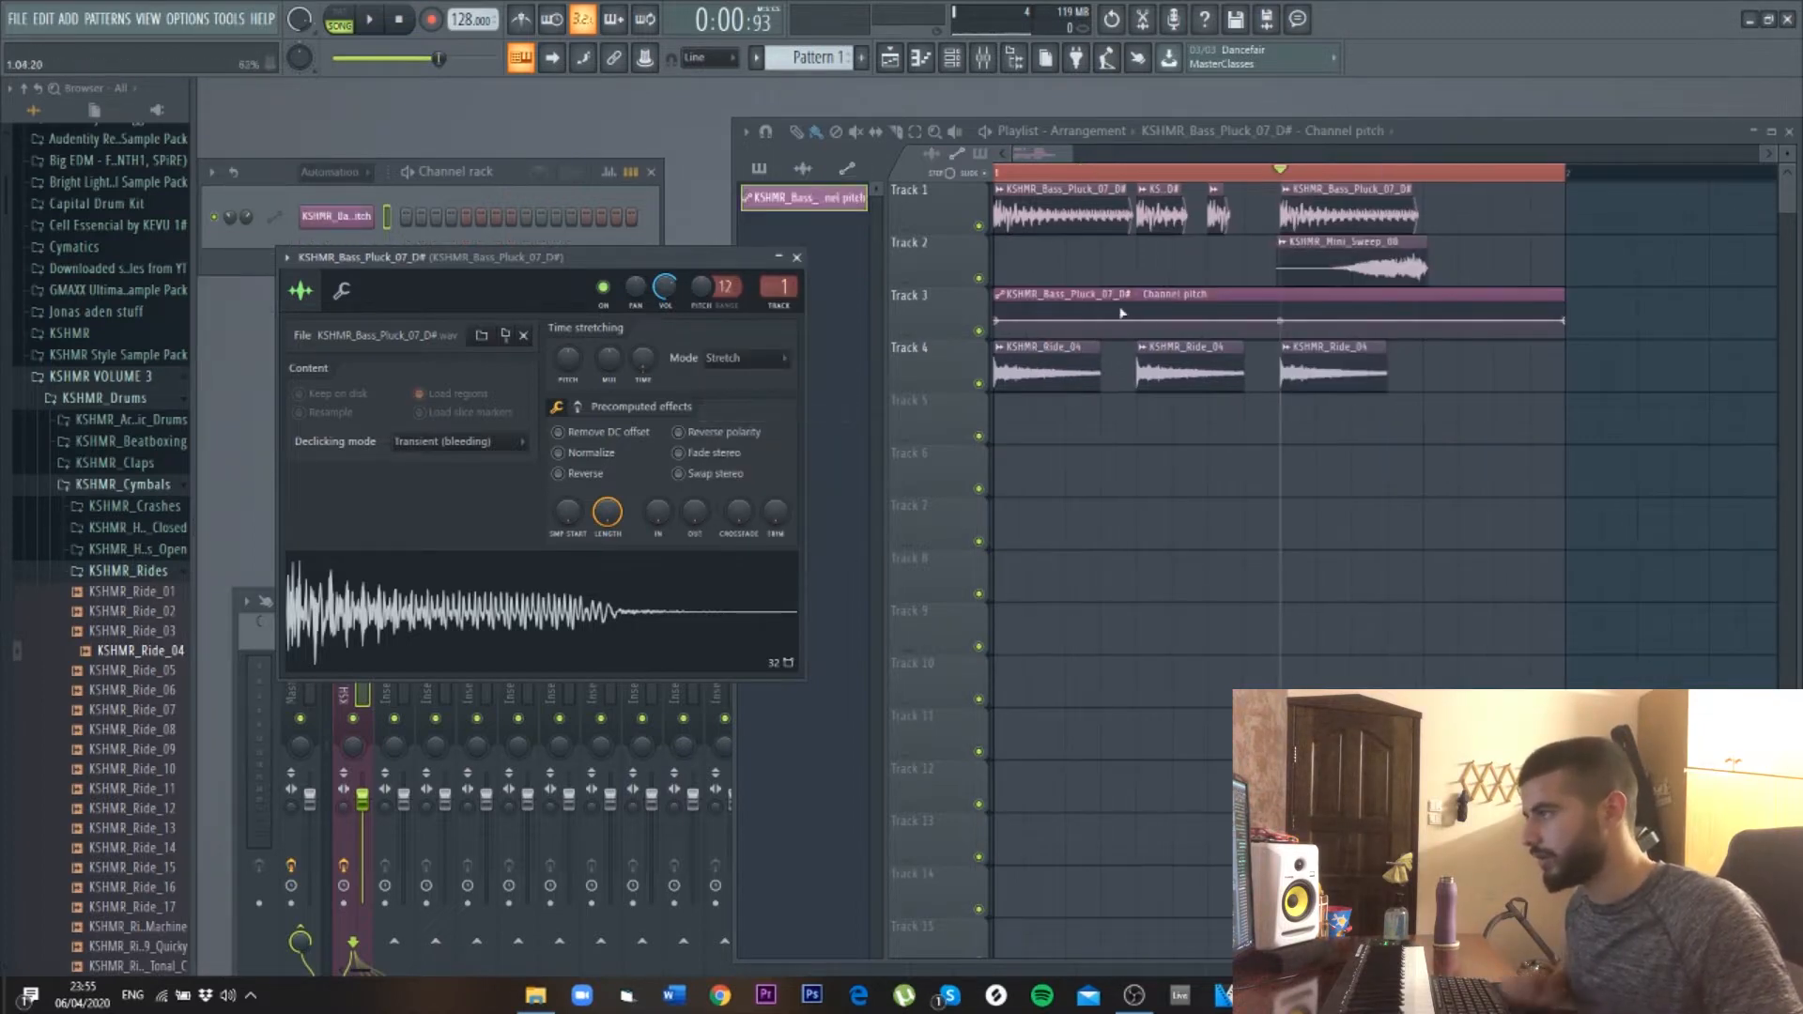
- Add points to the channel pitch automation so the pitch drops to 0% at 1:08:00, after the third pluck, and play the passage
right_click(1003, 326)
click(1215, 338)
right_click(1211, 320)
click(1258, 636)
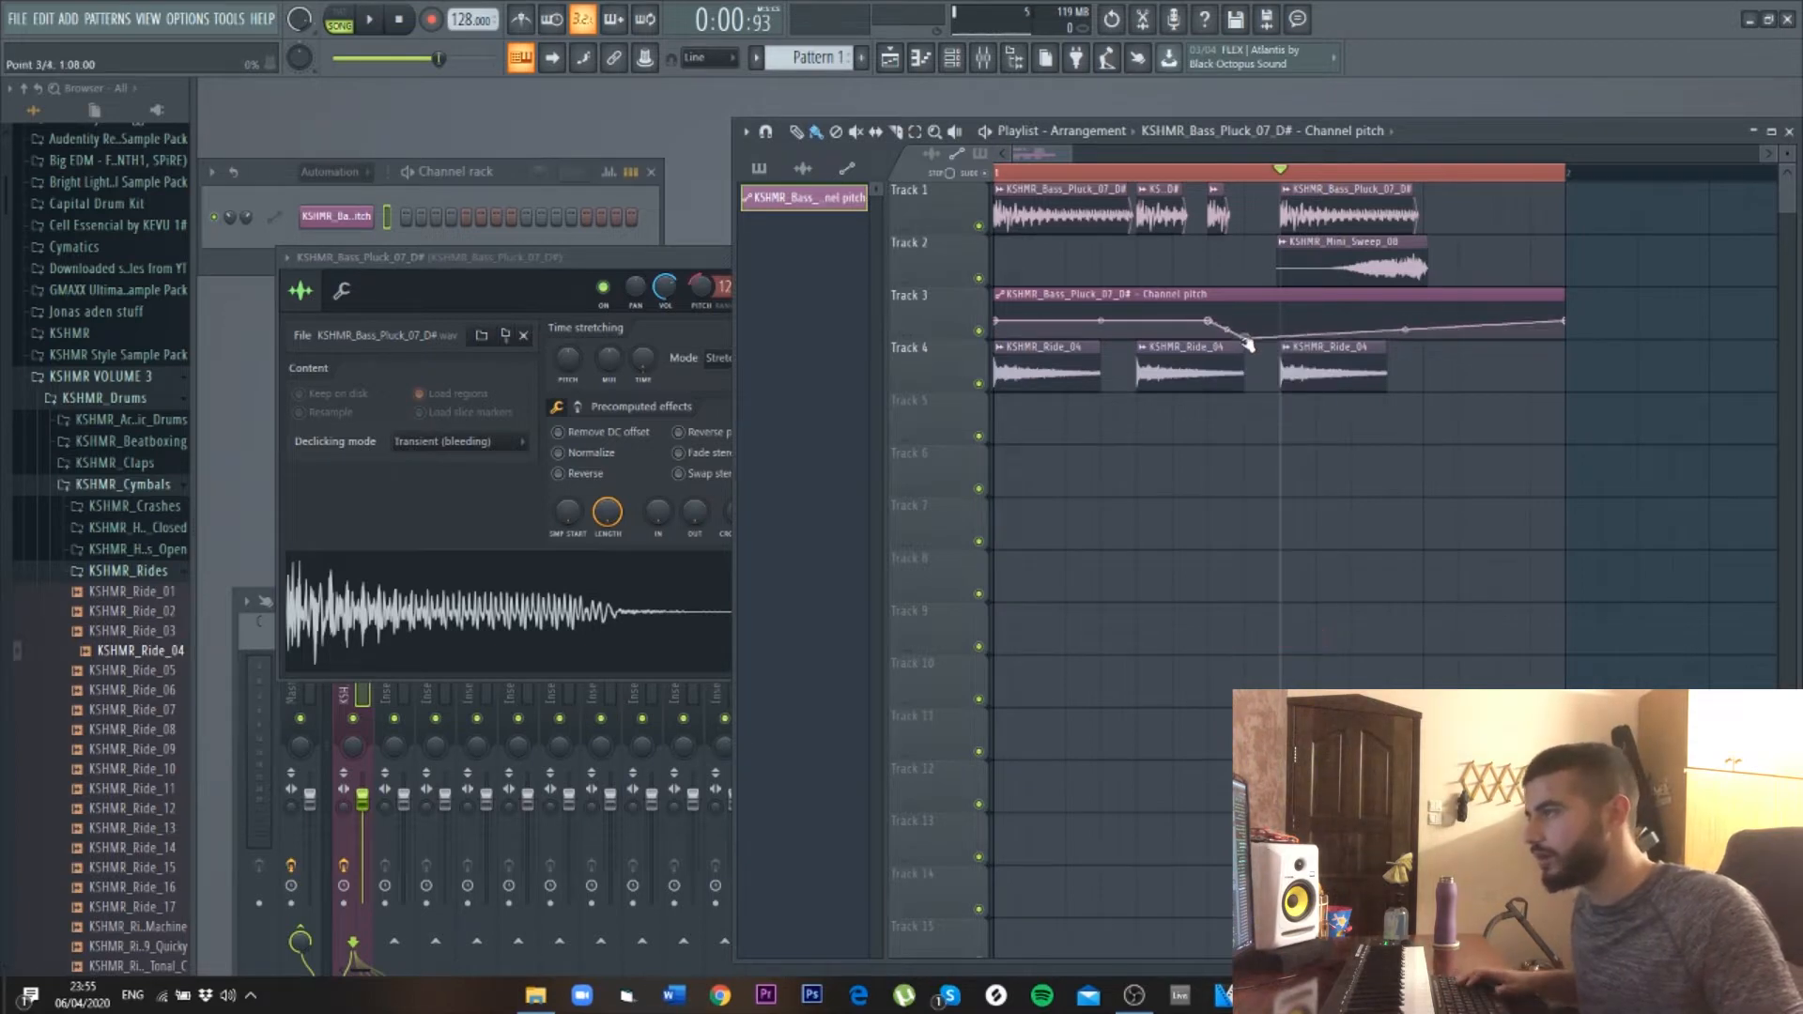
key(space)
key(space)
key(space)
key(space)
- Add points to the pitch automation that raise the pitch again in a curve under the last bass pluck, and audition it
right_click(1280, 333)
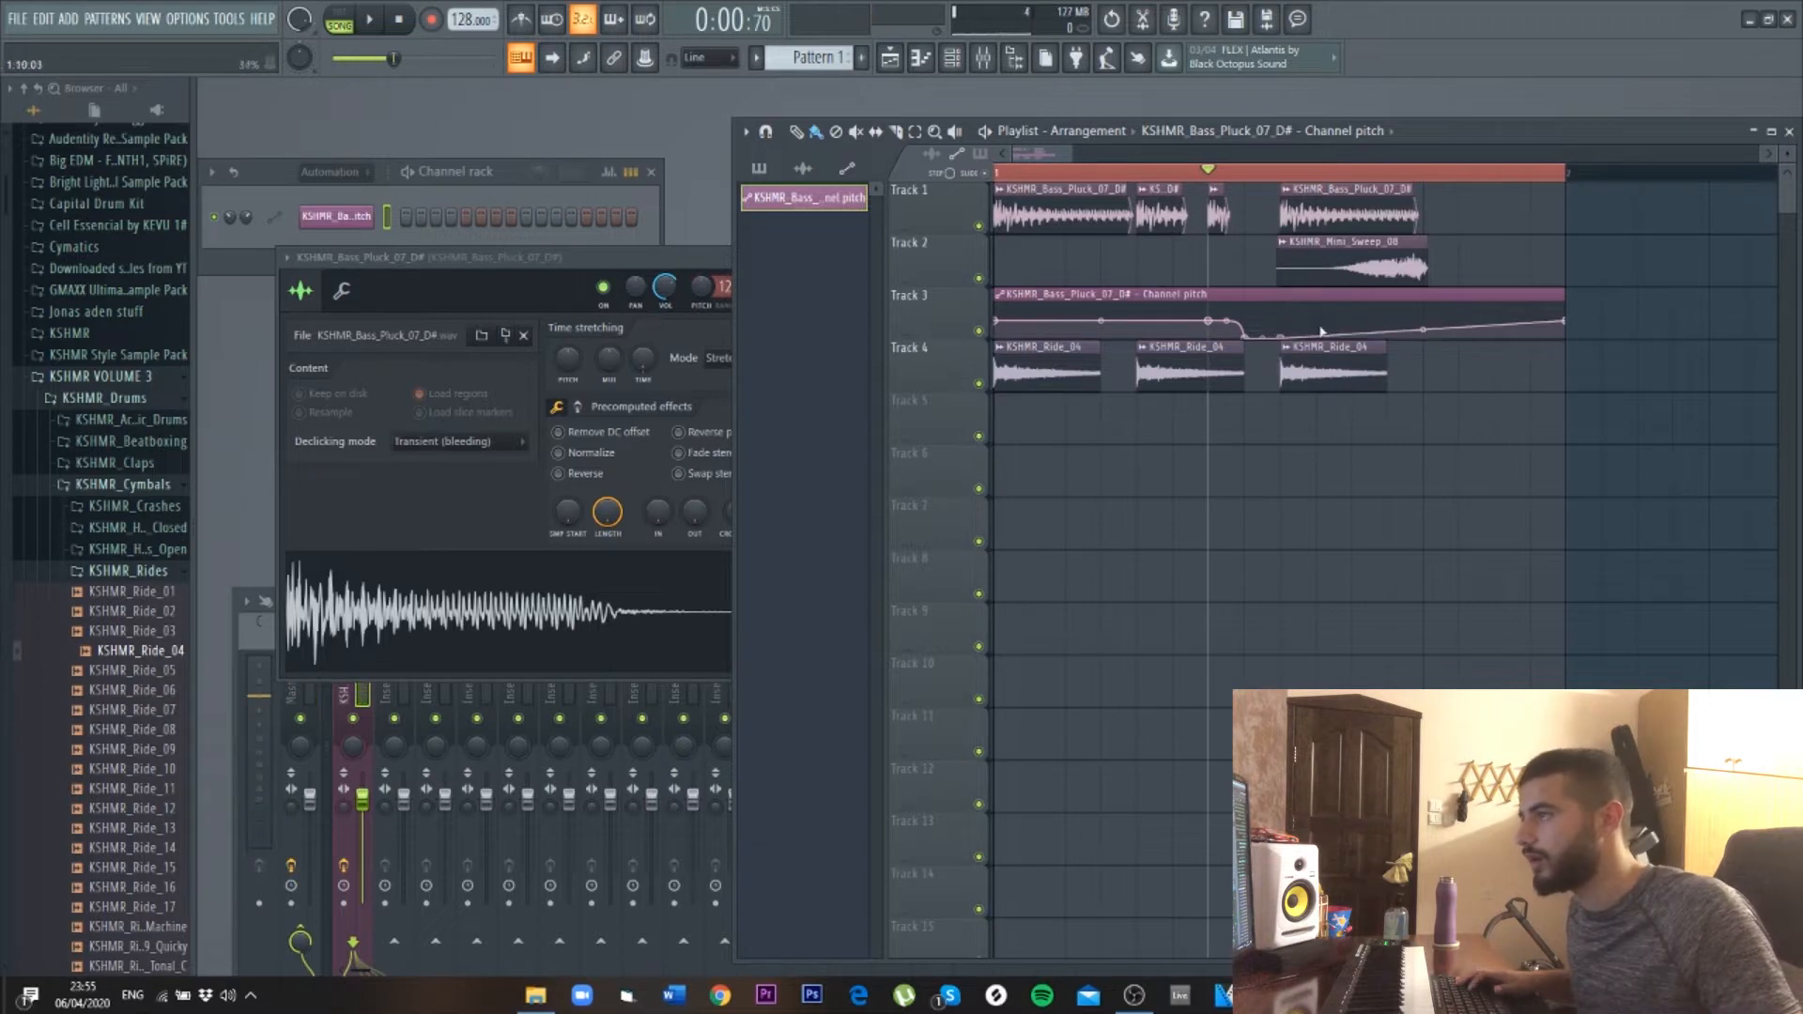
right_click(1319, 326)
drag(1297, 337, 1297, 332)
key(space)
key(space)
key(space)
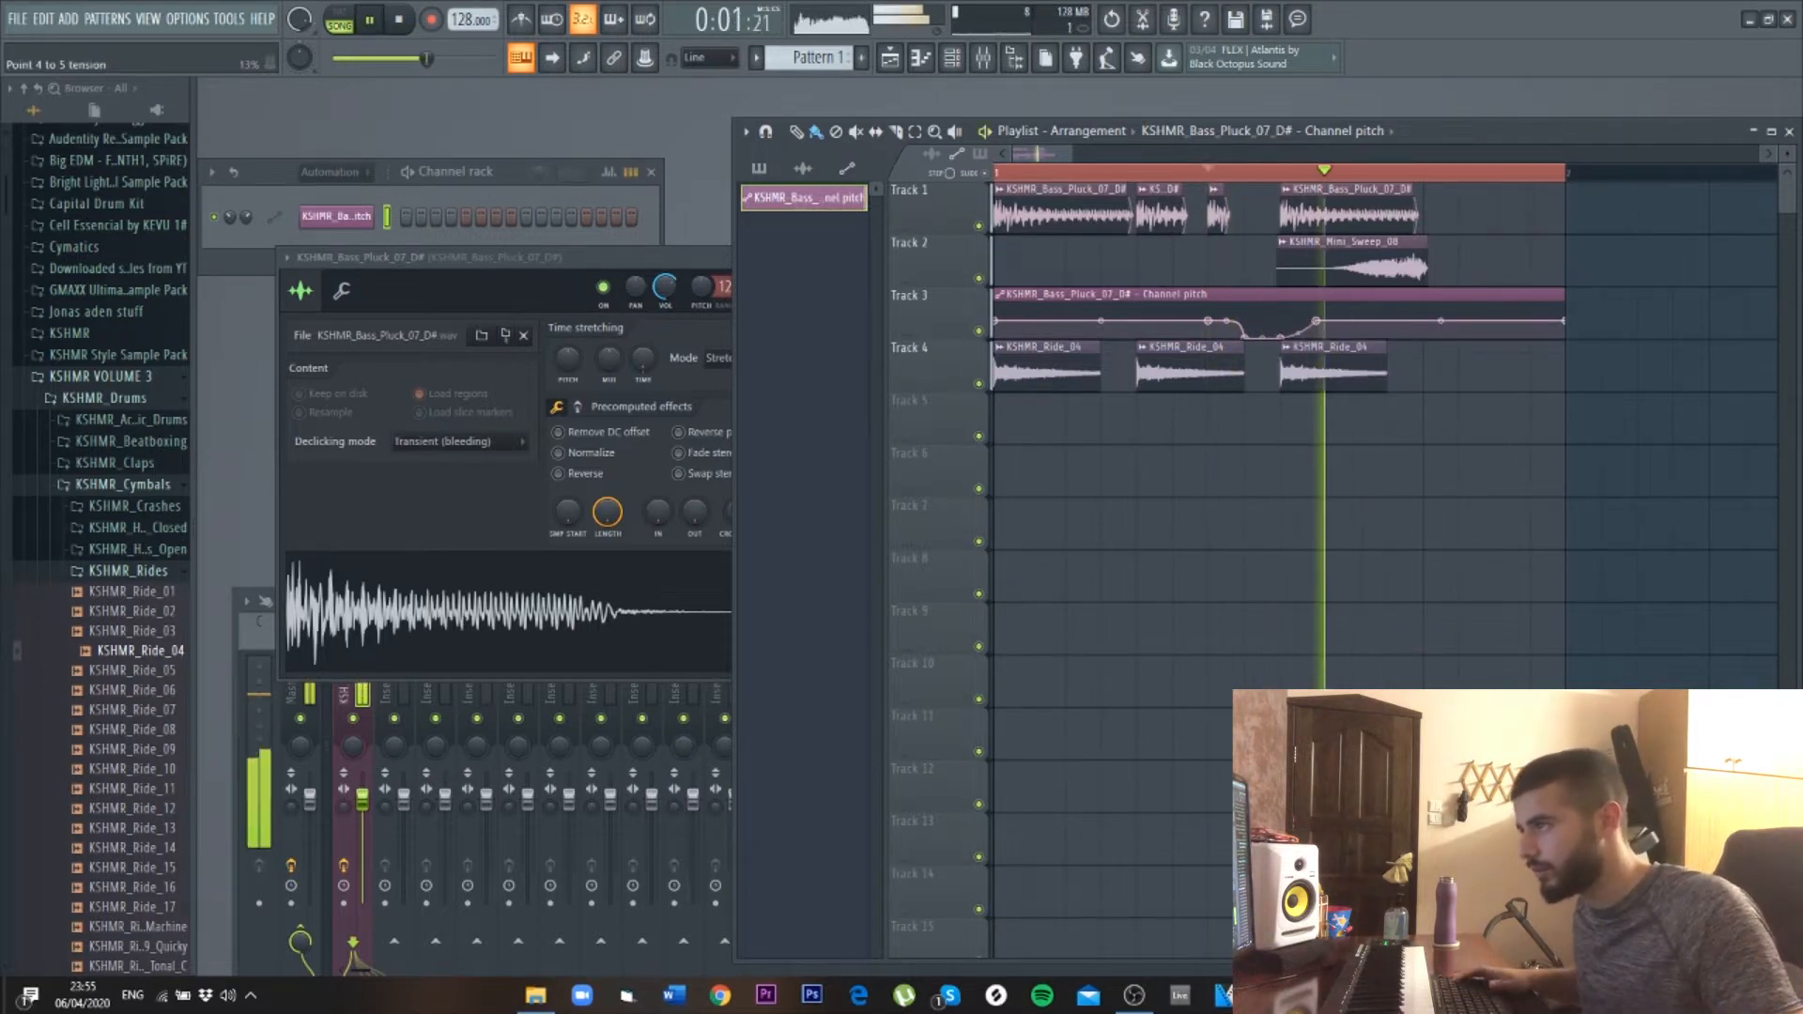
key(space)
- Move the point ending the pitch rise to 1:11:00, paste the 50% value into it and play the passage
drag(1316, 321, 1359, 327)
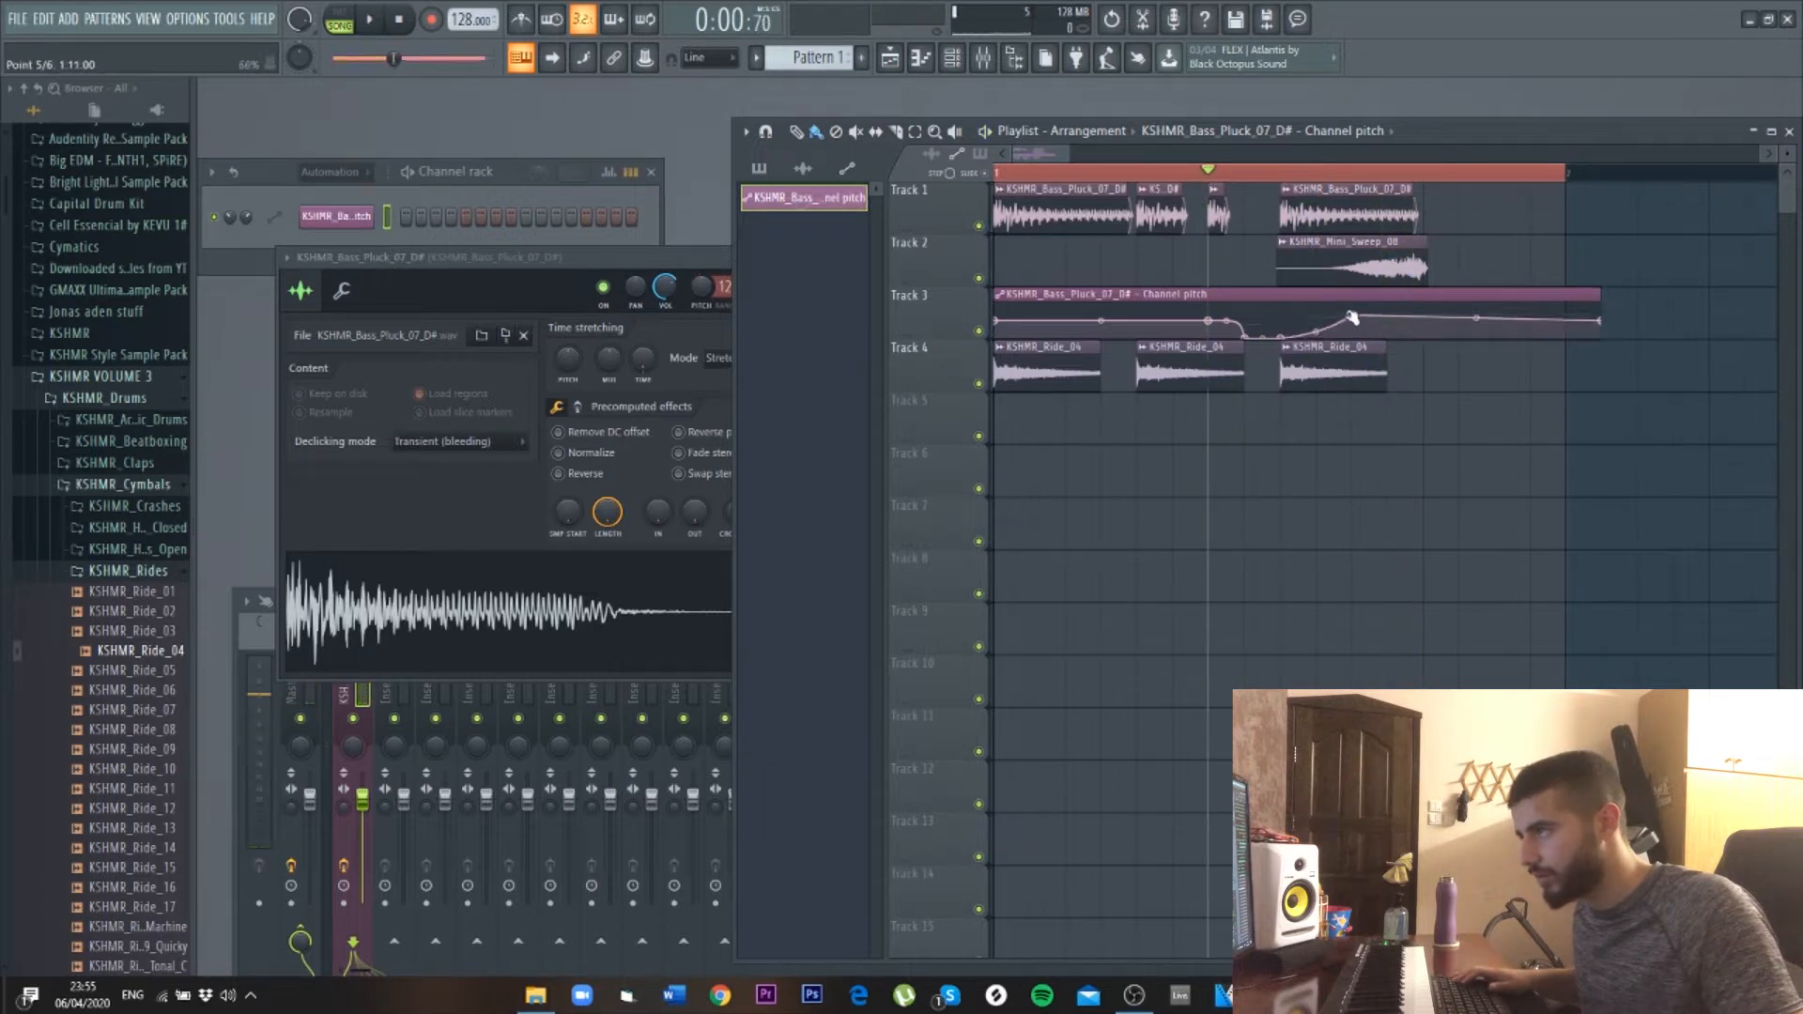
right_click(1352, 317)
click(1409, 630)
key(space)
key(space)
key(space)
key(space)
key(space)
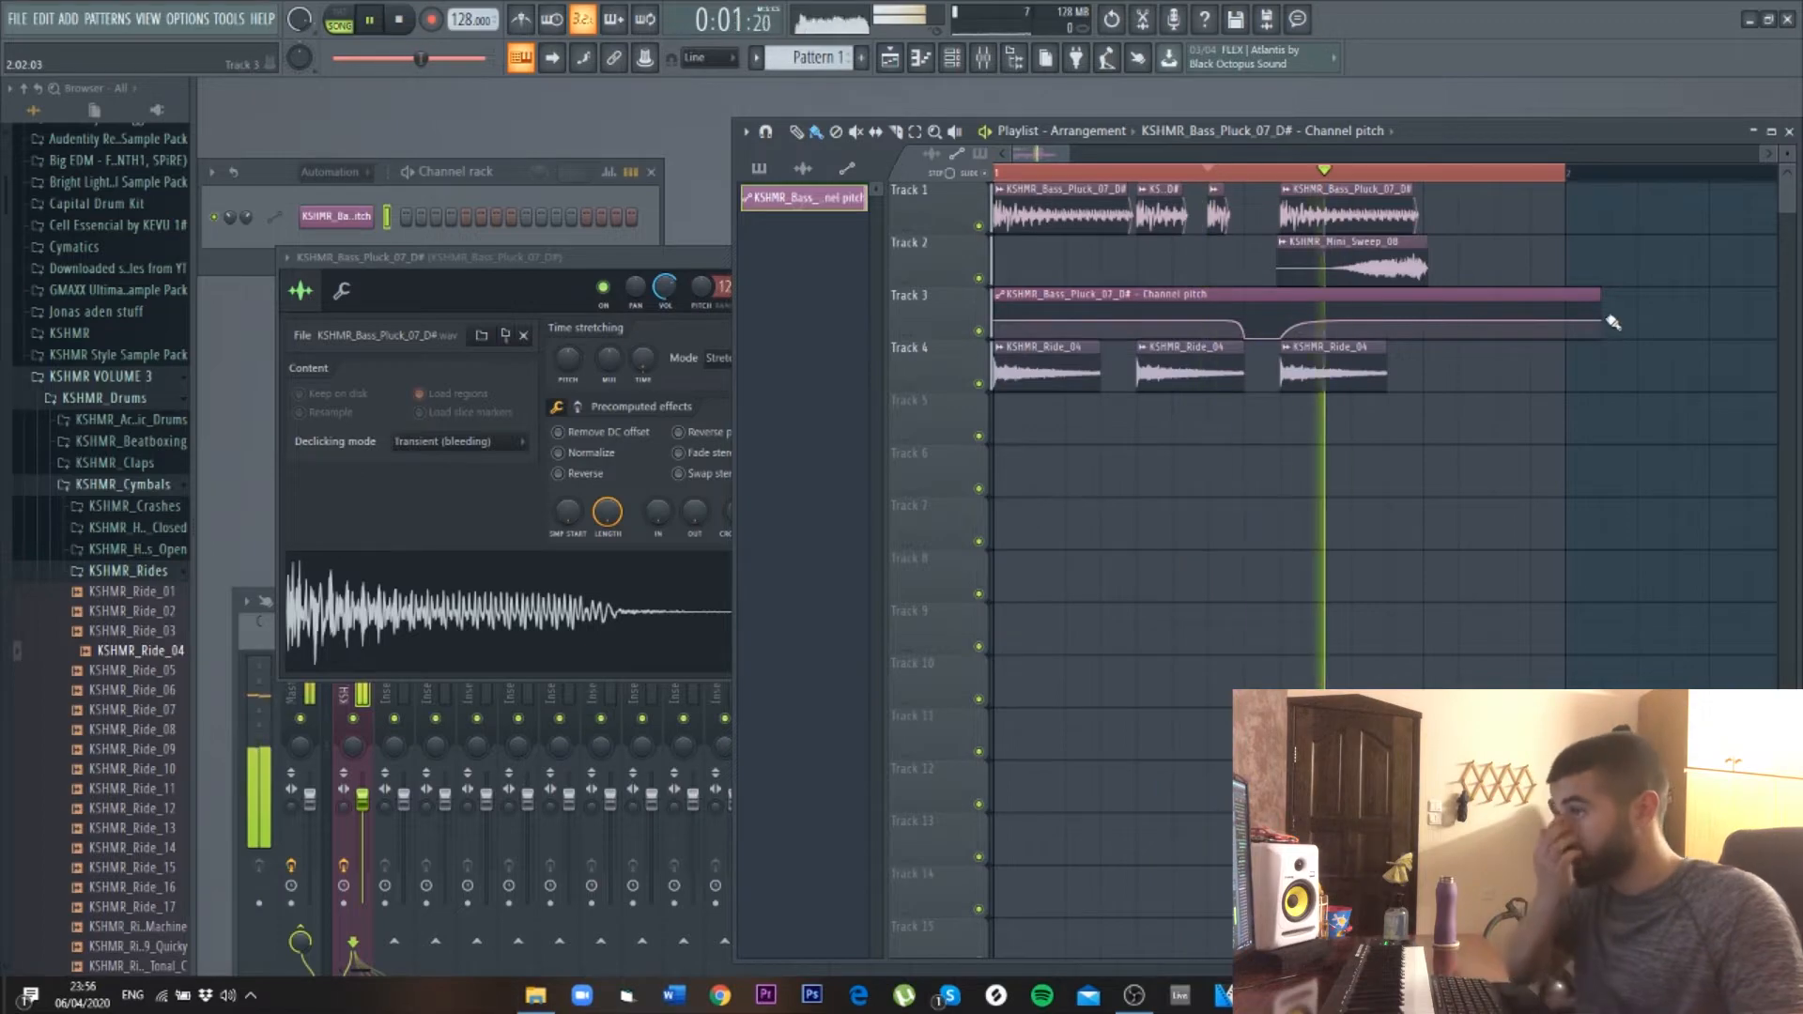
key(space)
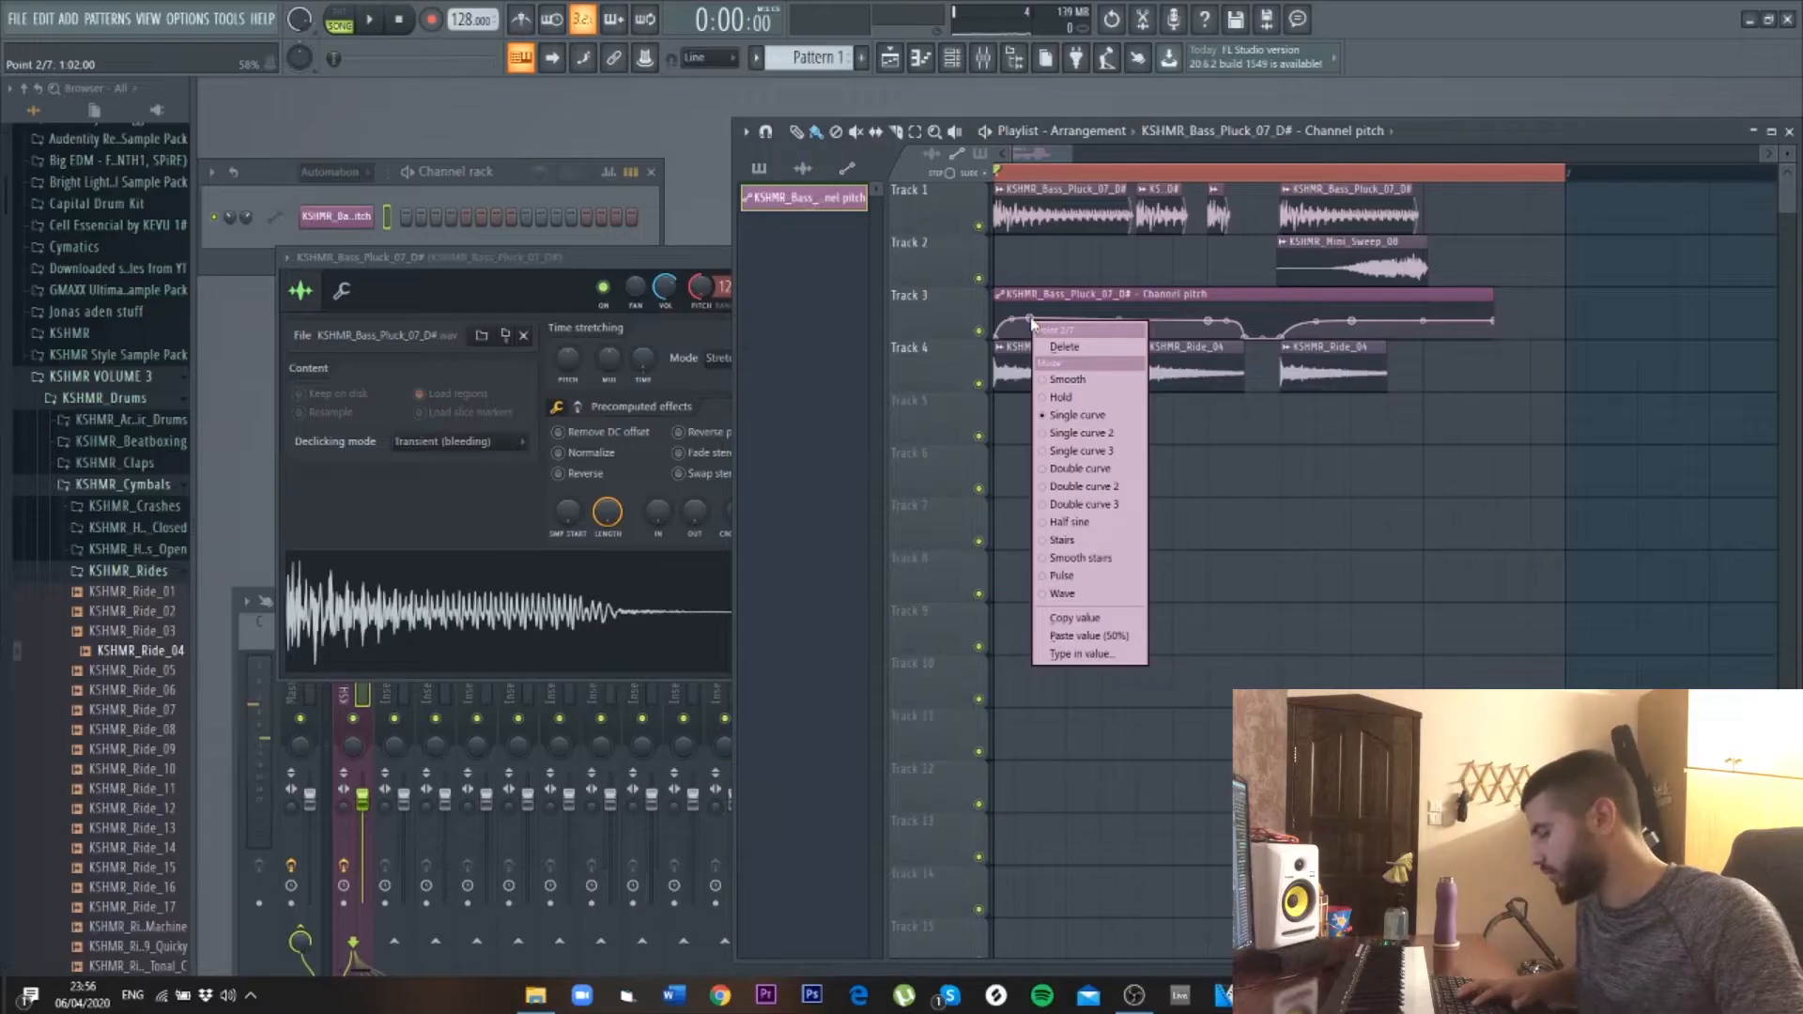
- Curve the pitch rise at the start of the automation clip, play it, and close the bass pluck's sample settings
click(1017, 334)
key(space)
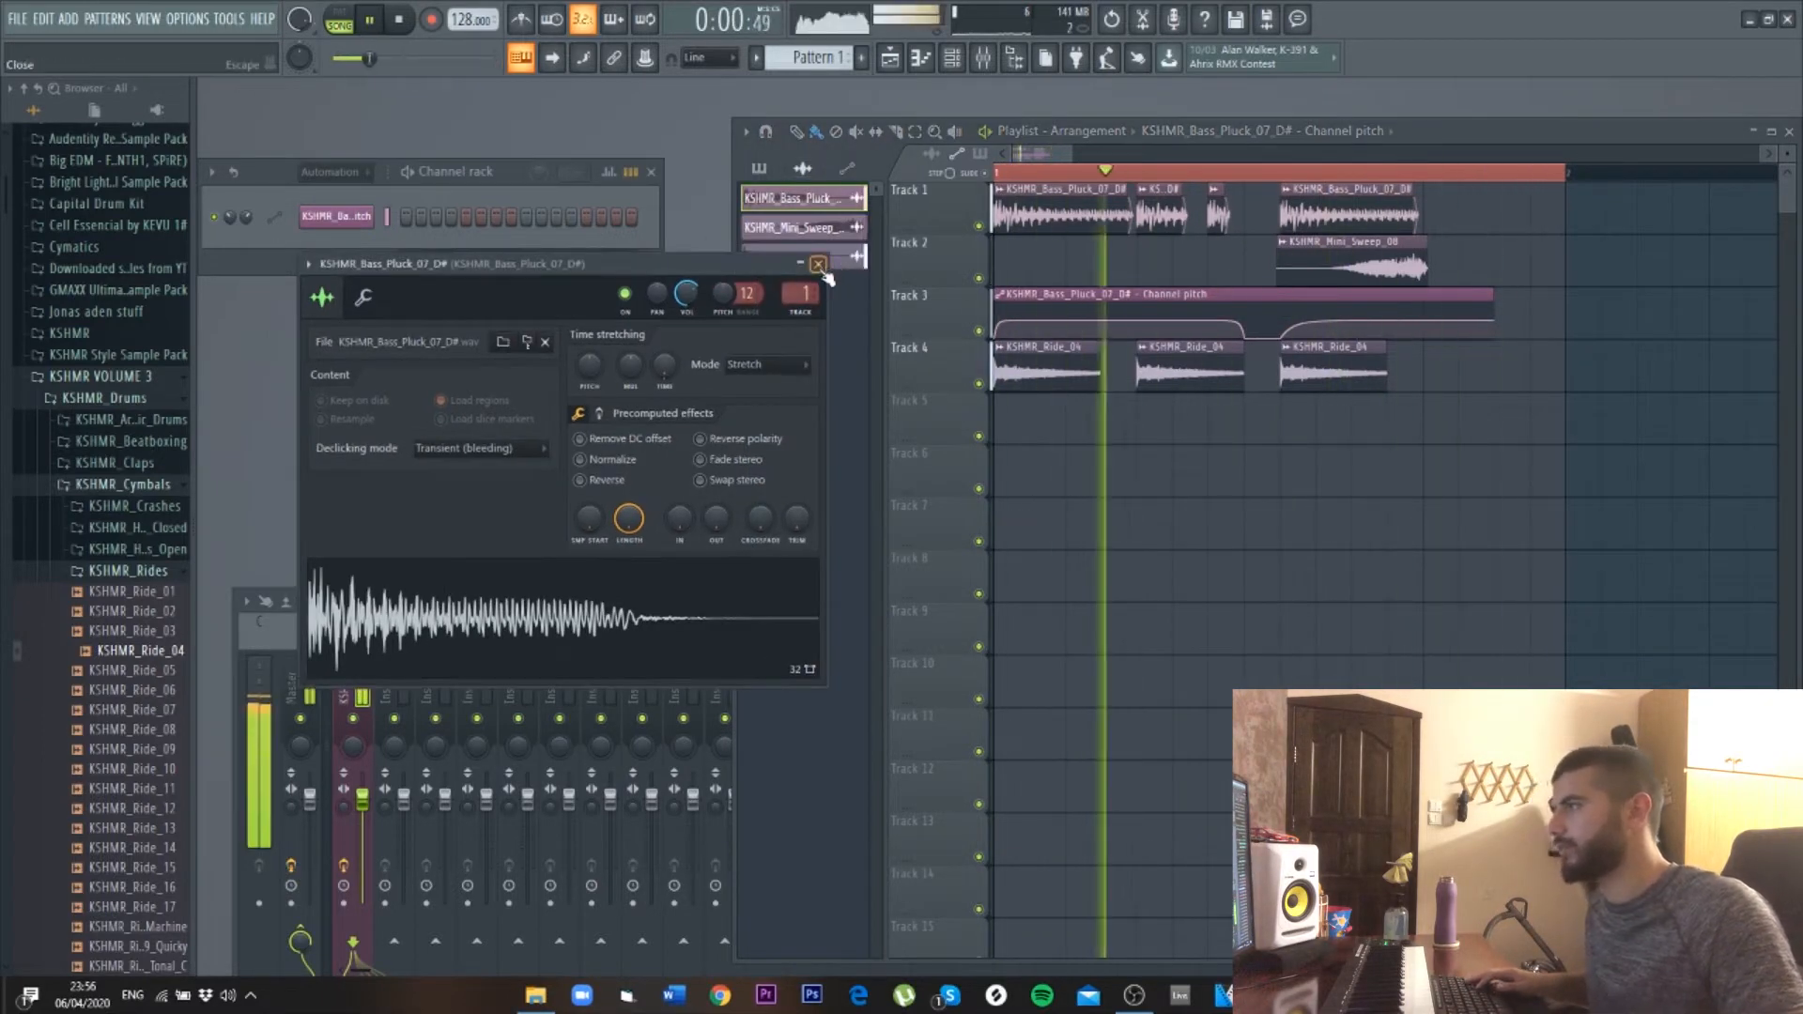
click(817, 265)
key(space)
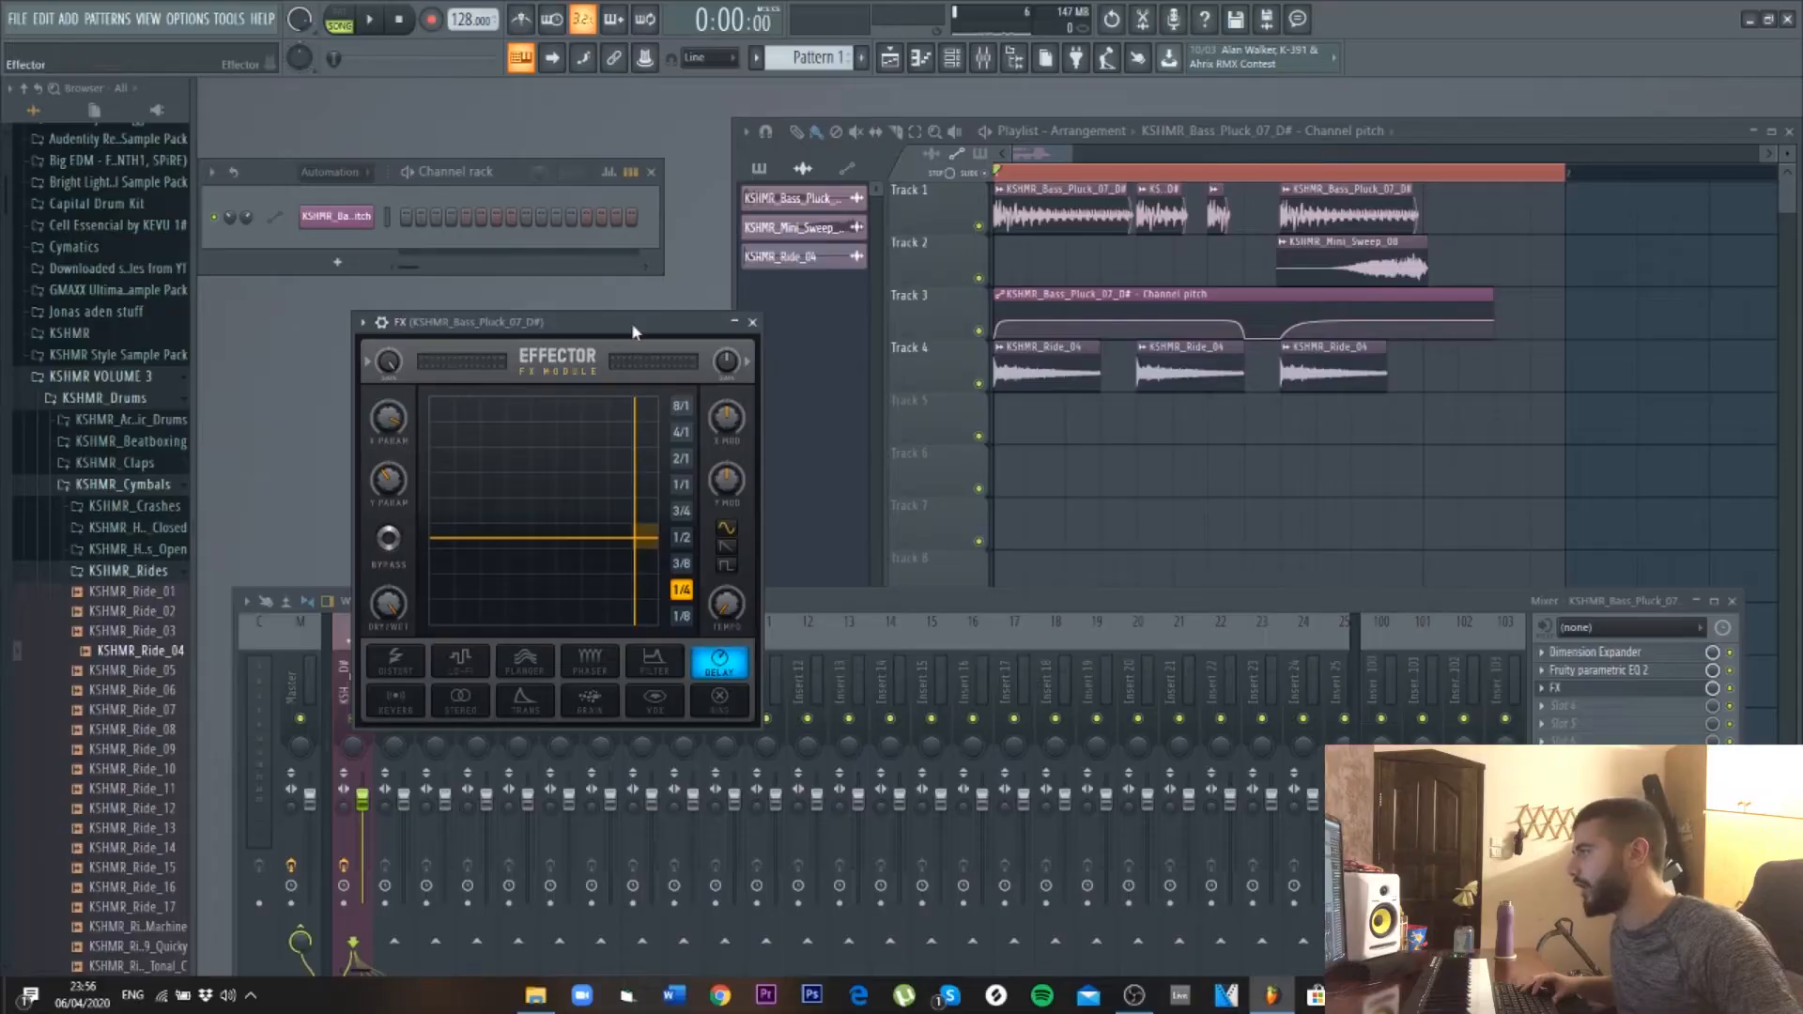
- Lower the X and Y parameters of Effector's delay slightly on the bass pluck track and audition the loop
drag(631, 323, 834, 260)
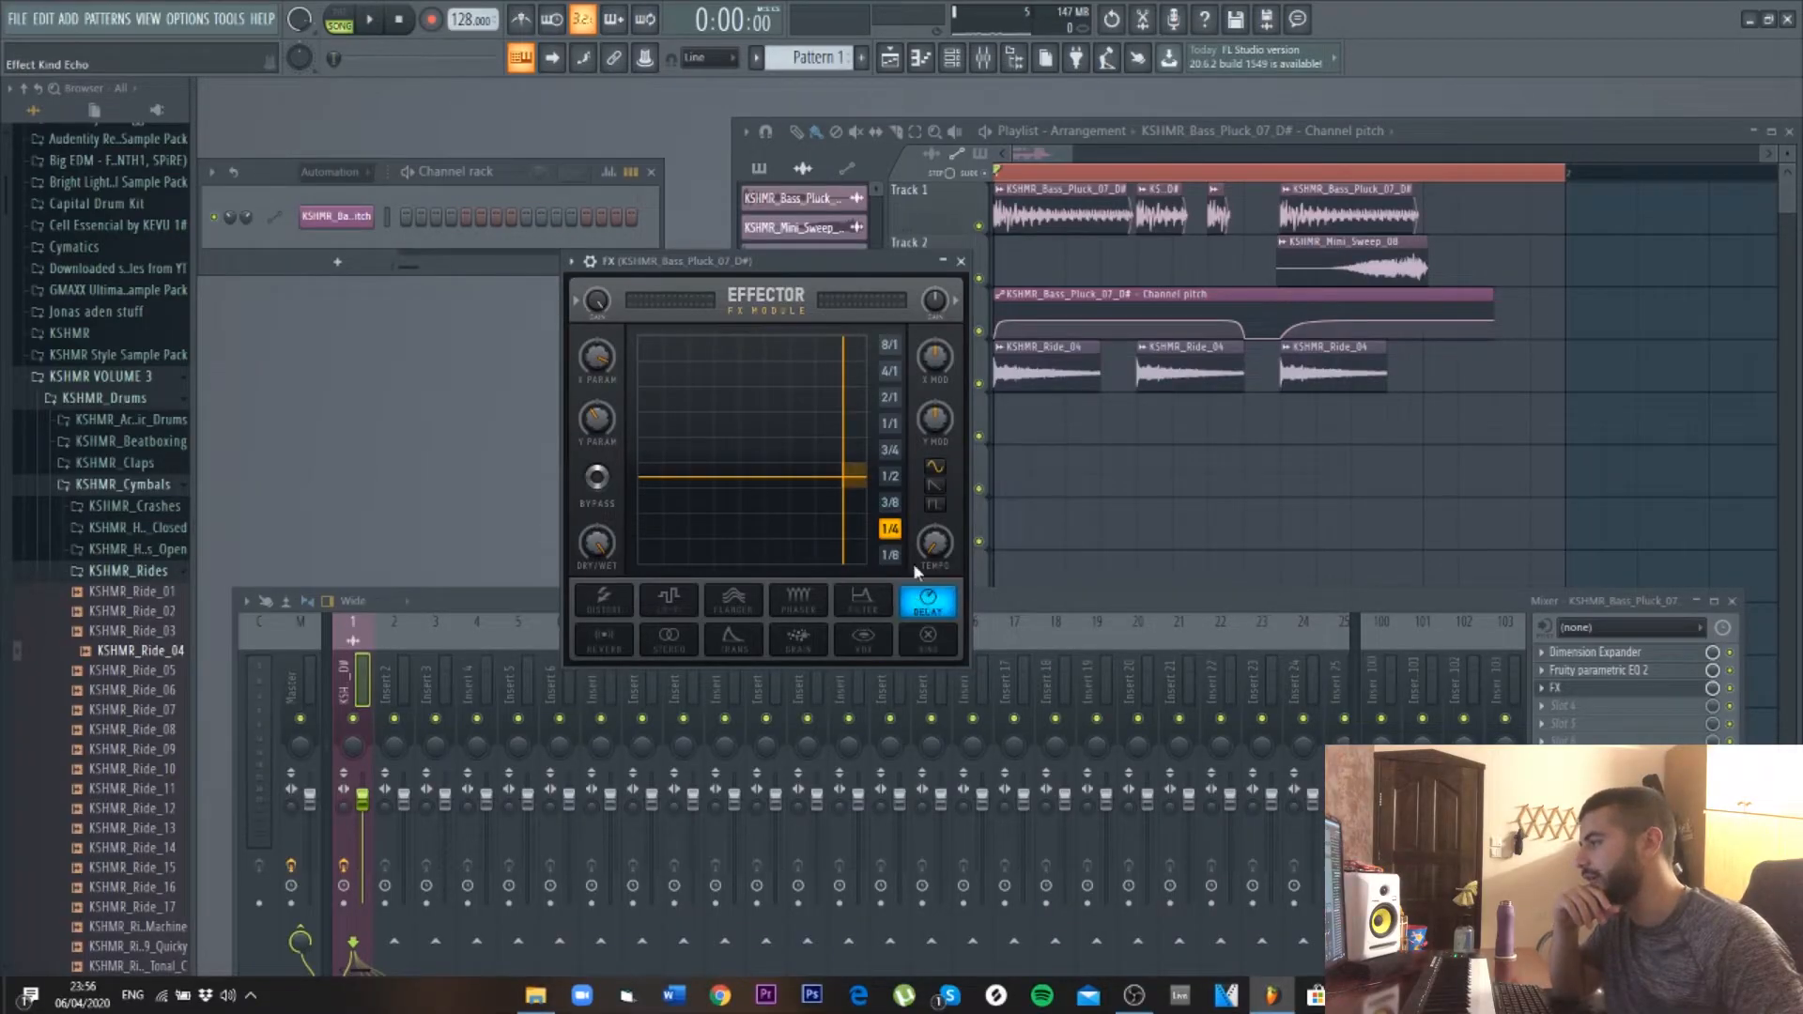
drag(832, 490, 830, 499)
key(space)
key(space)
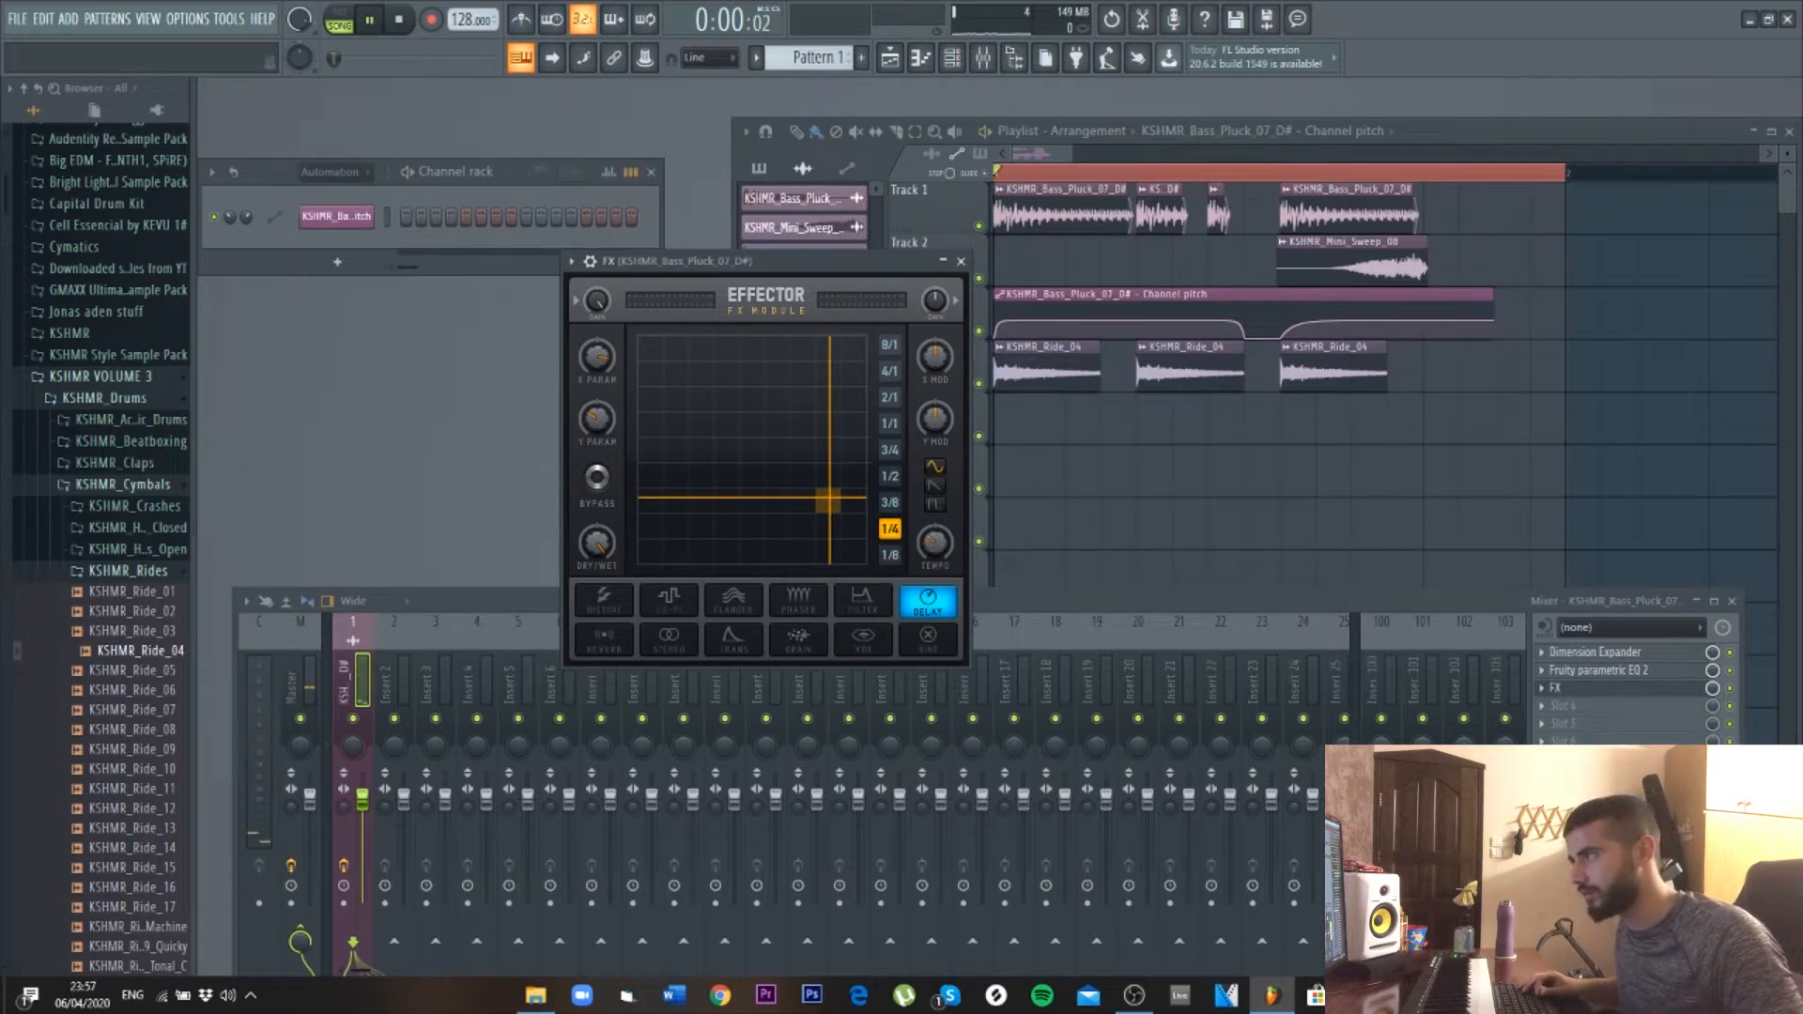
key(space)
key(space)
key(space)
key(space)
key(space)
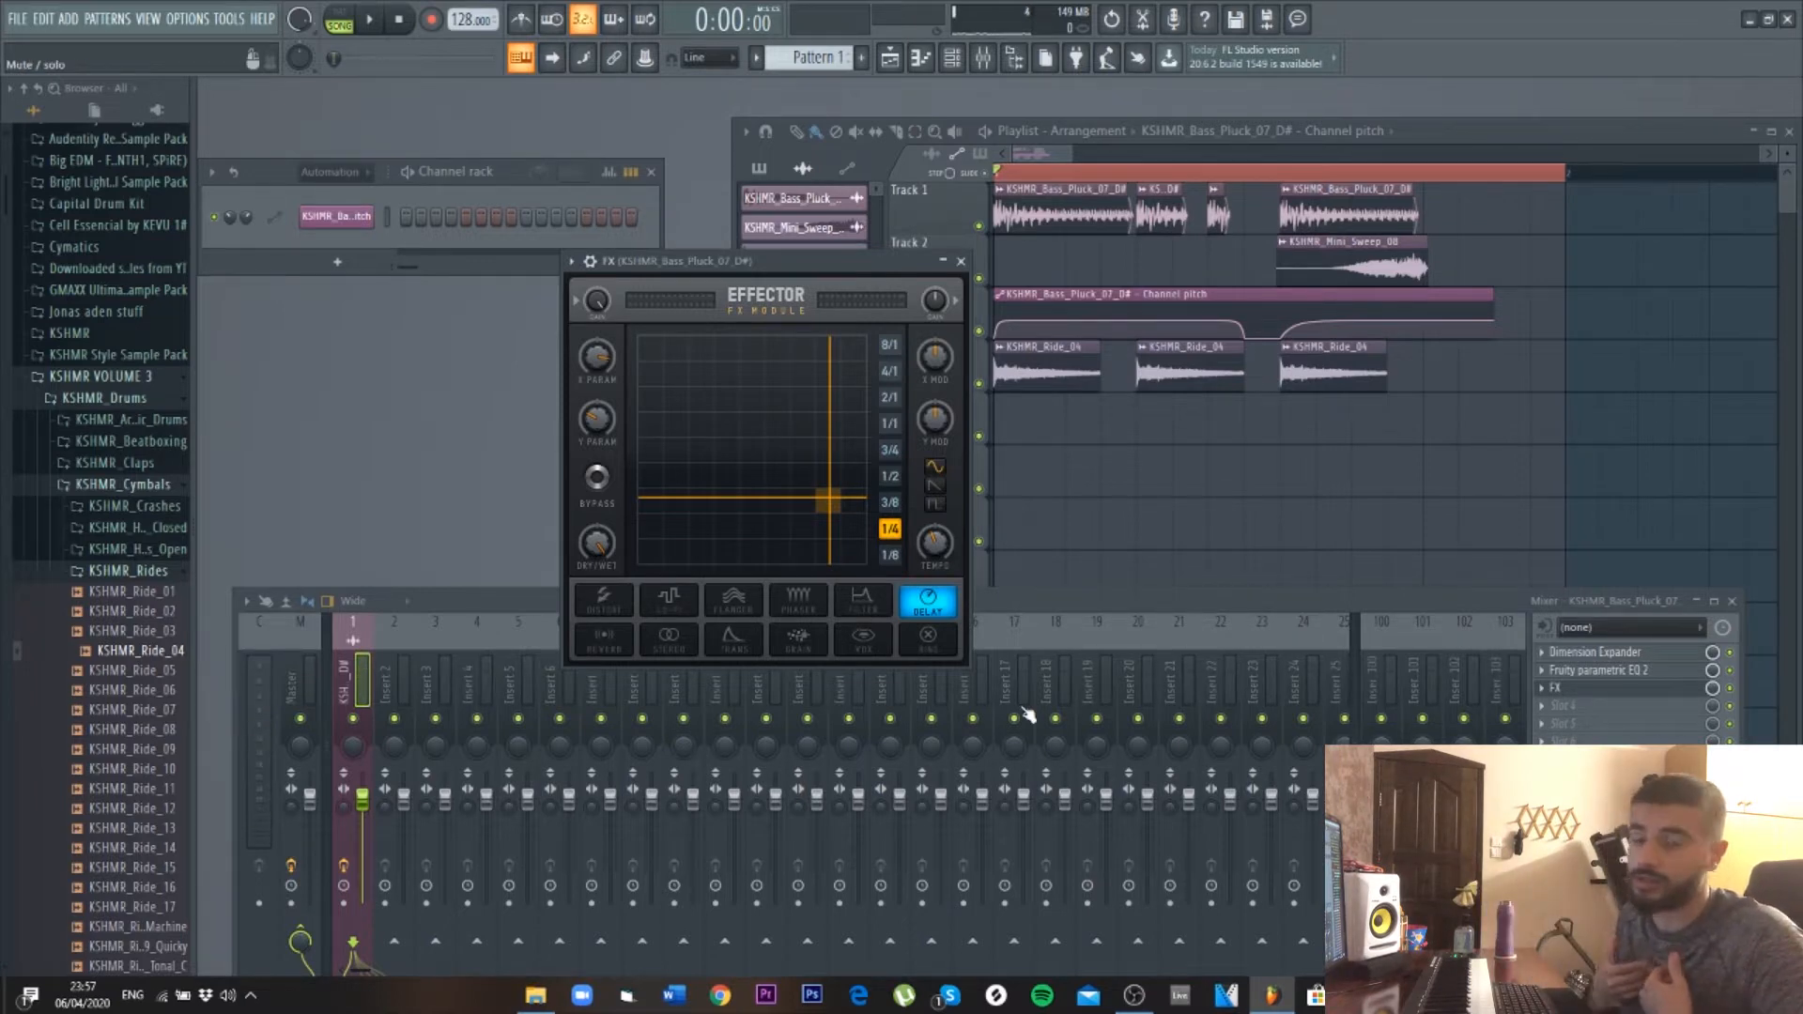
- Create an automation clip for Effector's Tempo parameter, adjust the start of its curve in Track 5, and play the loop
right_click(940, 554)
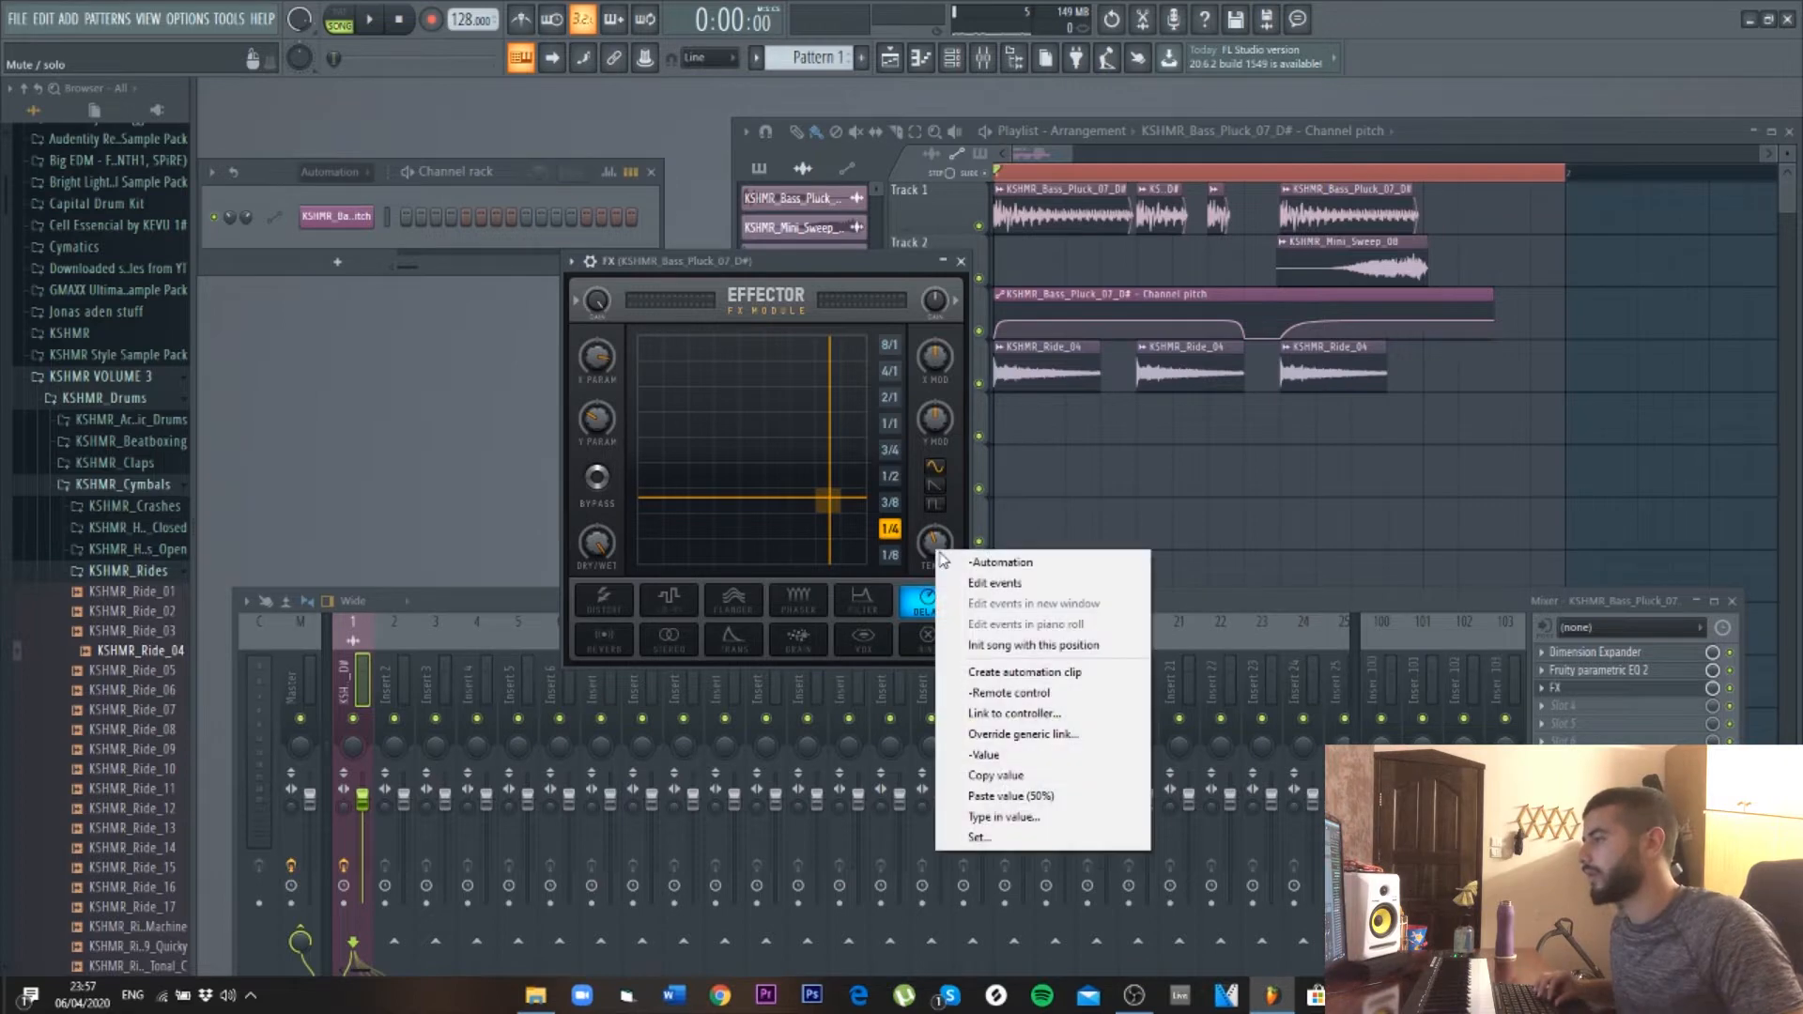
click(1005, 673)
click(1000, 429)
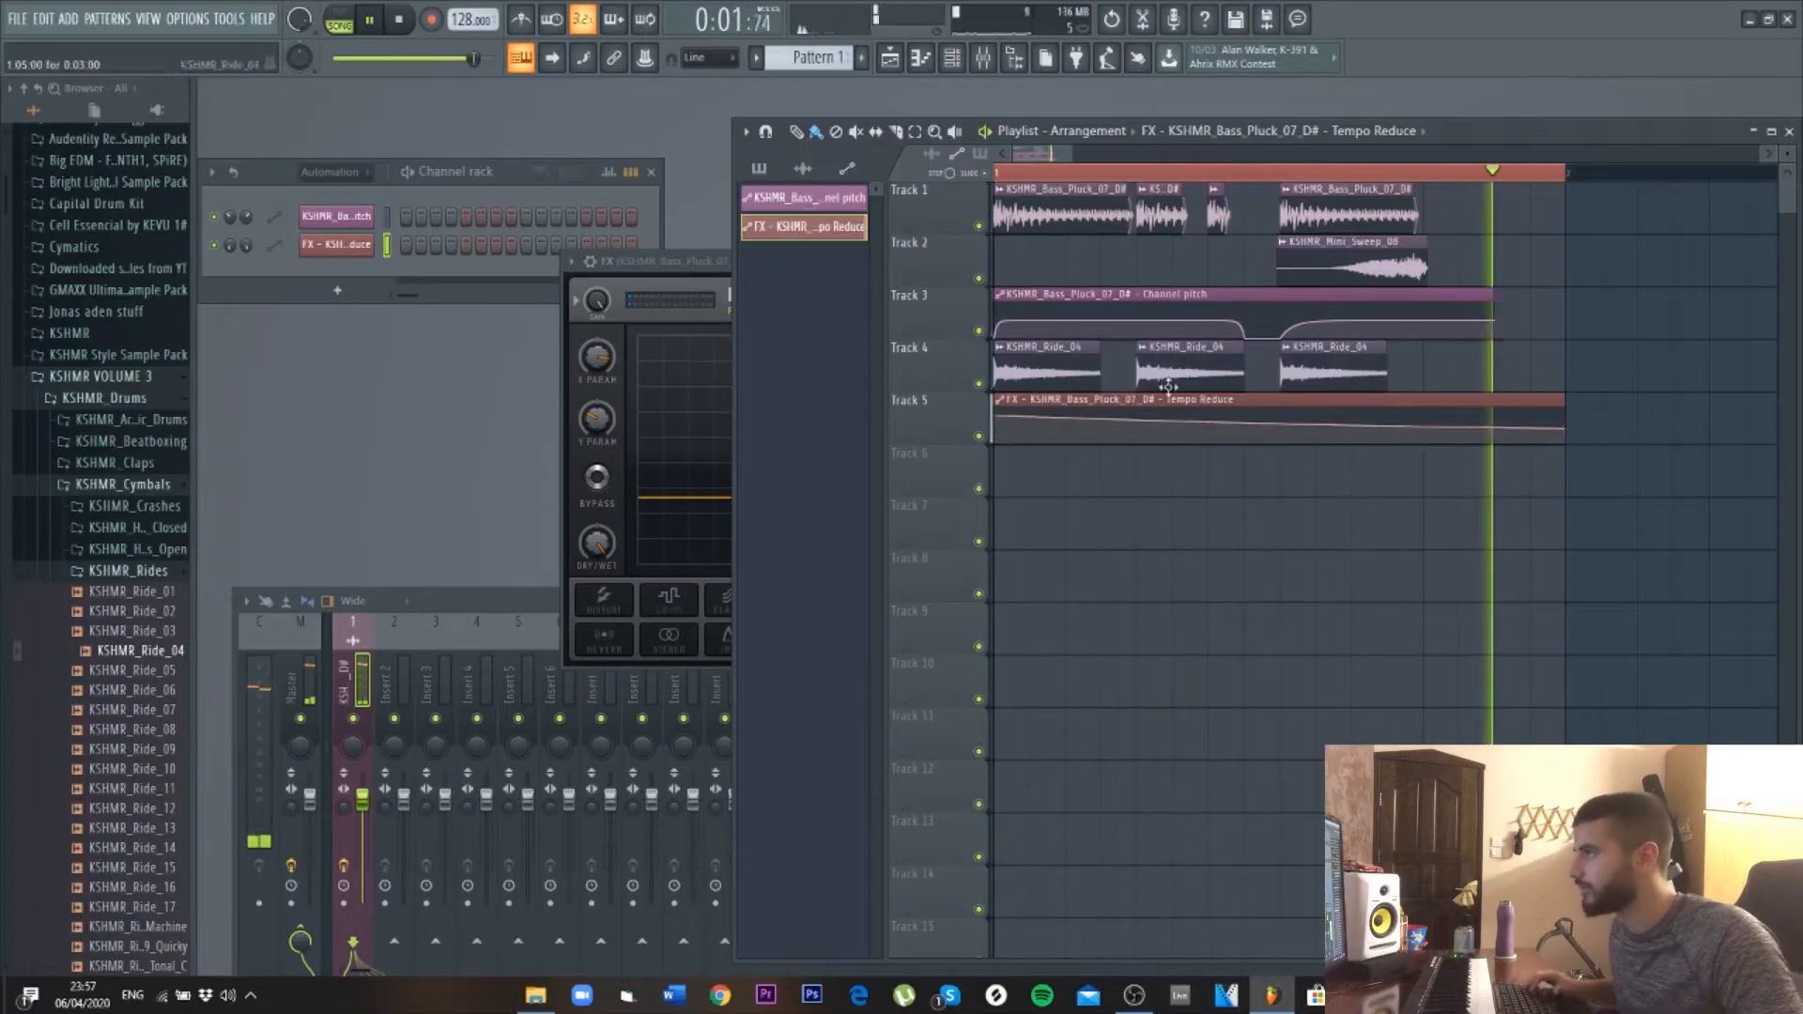
key(space)
key(space)
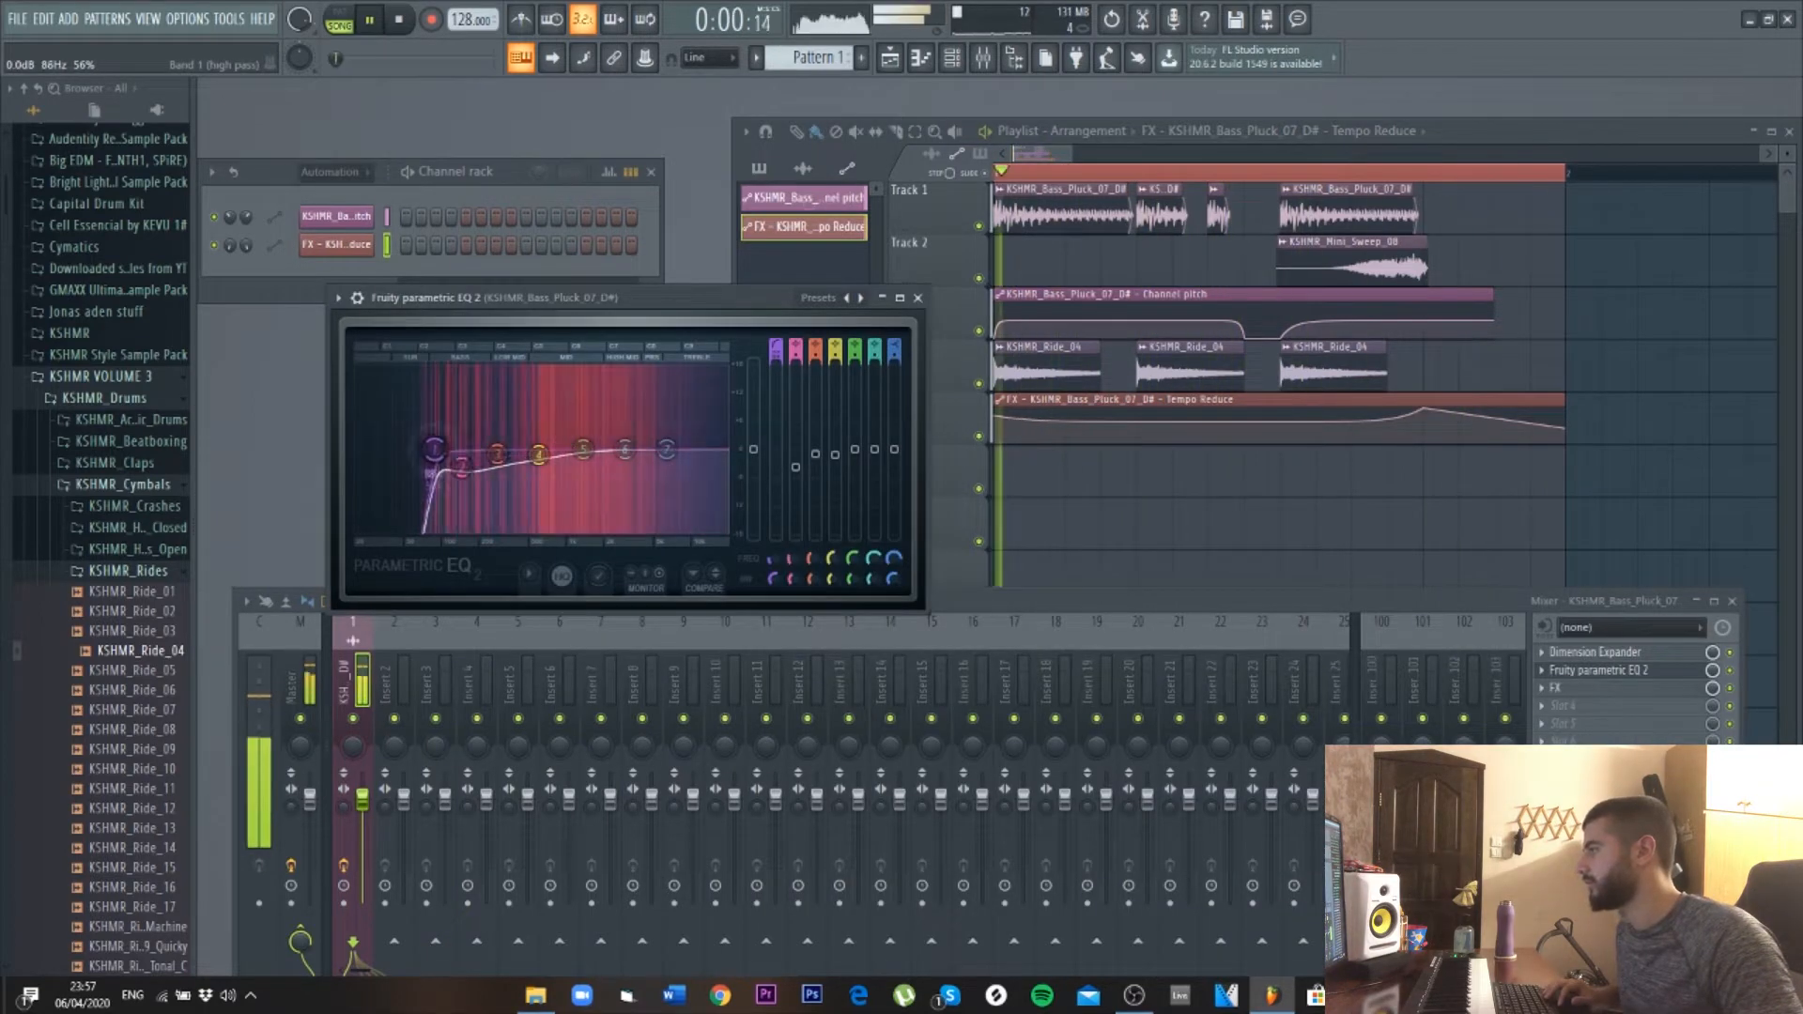
- Raise the bass pluck EQ's high-pass band to about 143 Hz and boost its high shelf about 8.6 dB near 4757 Hz during playback
drag(434, 449, 490, 439)
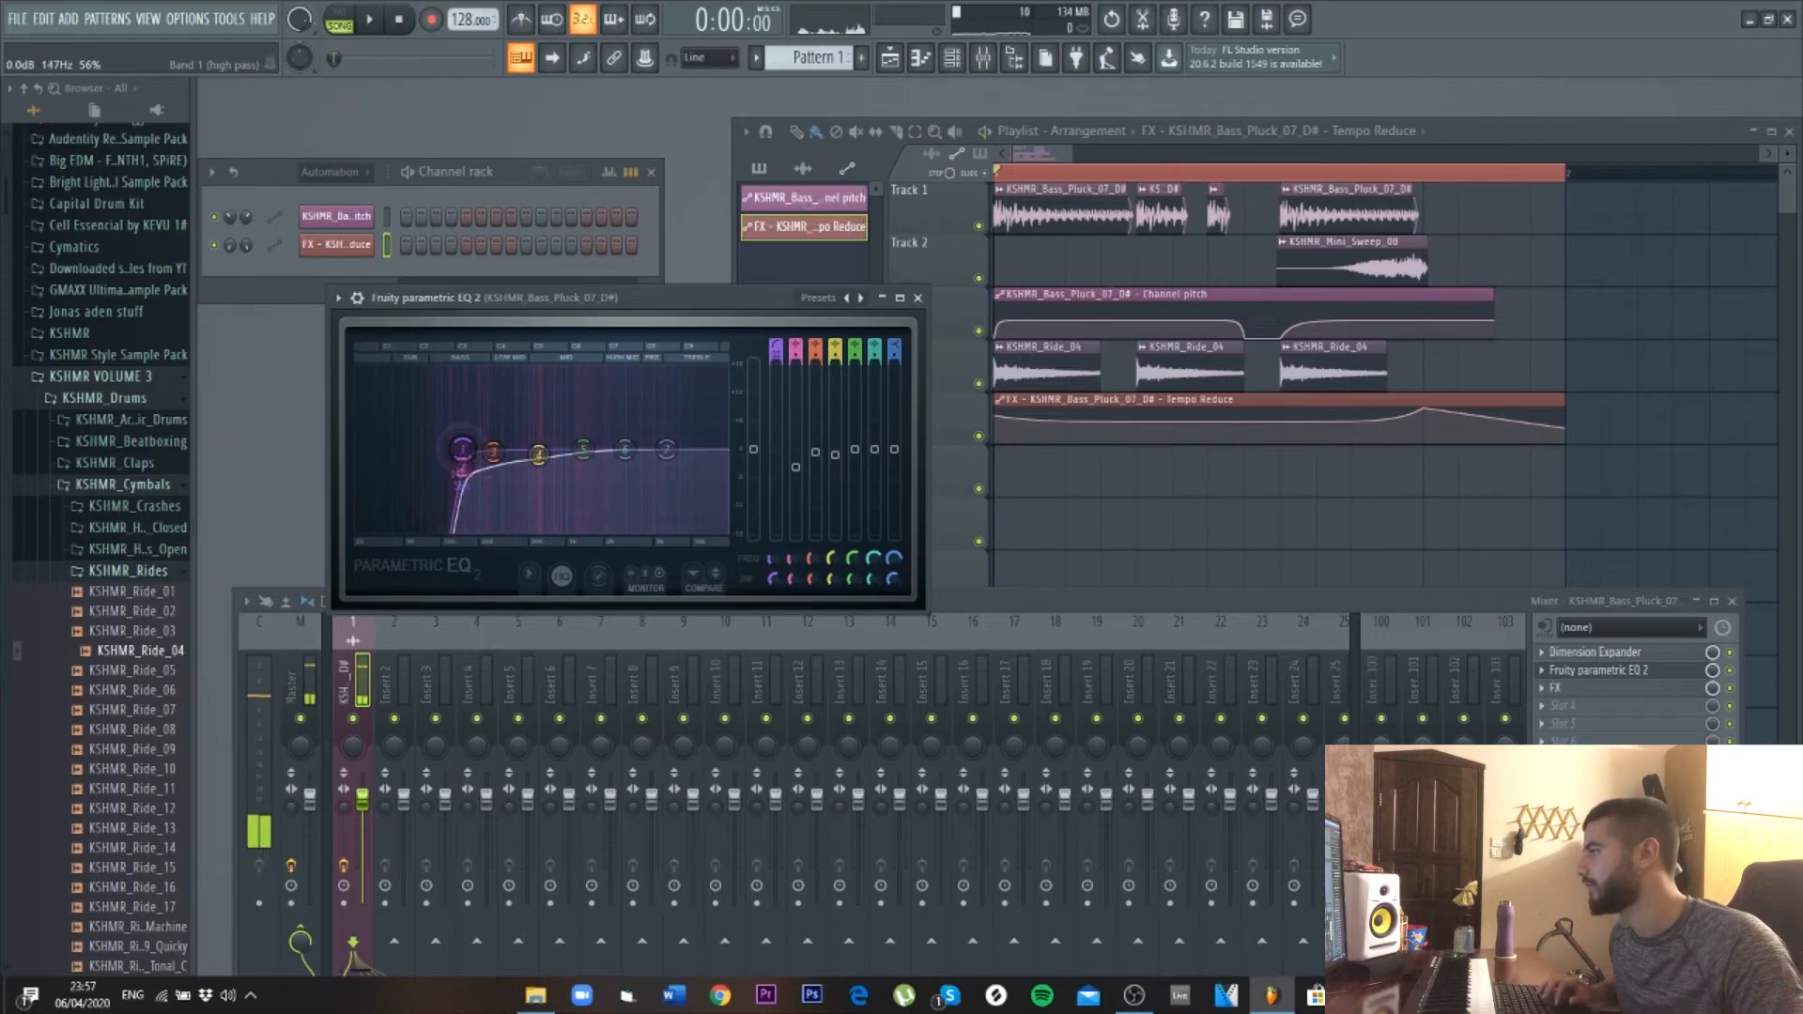
key(space)
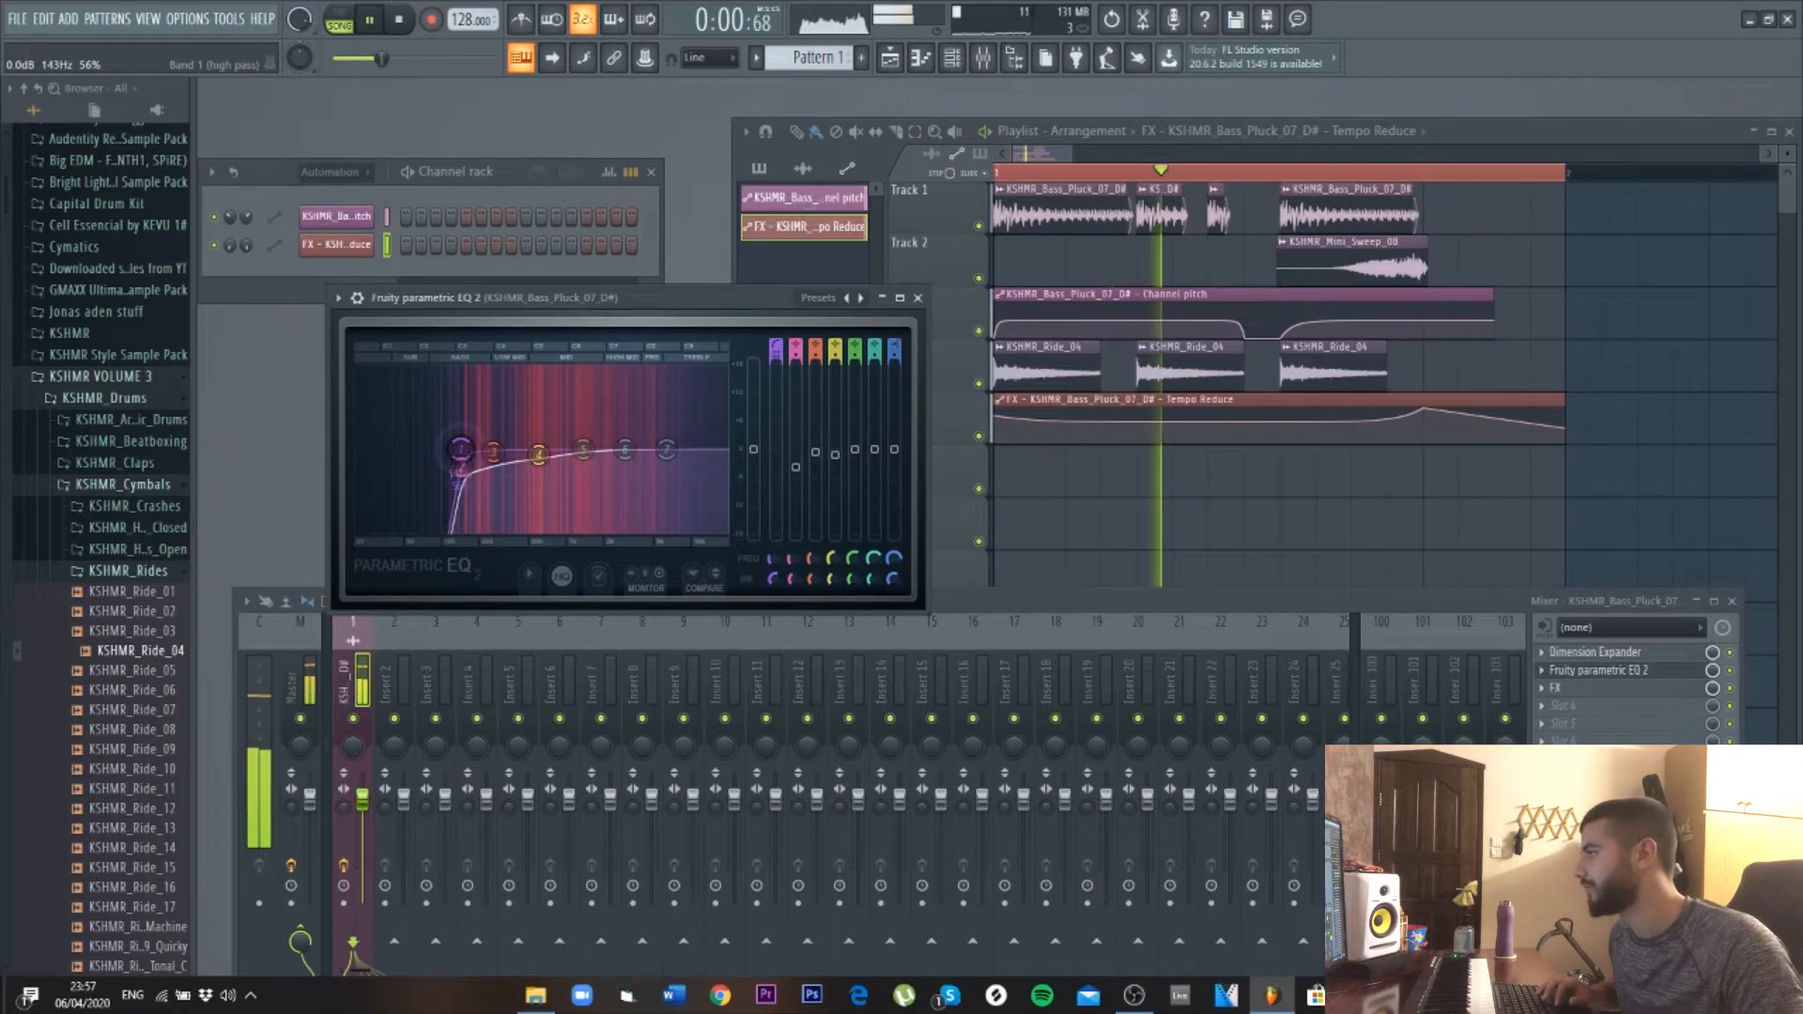
drag(666, 450, 650, 411)
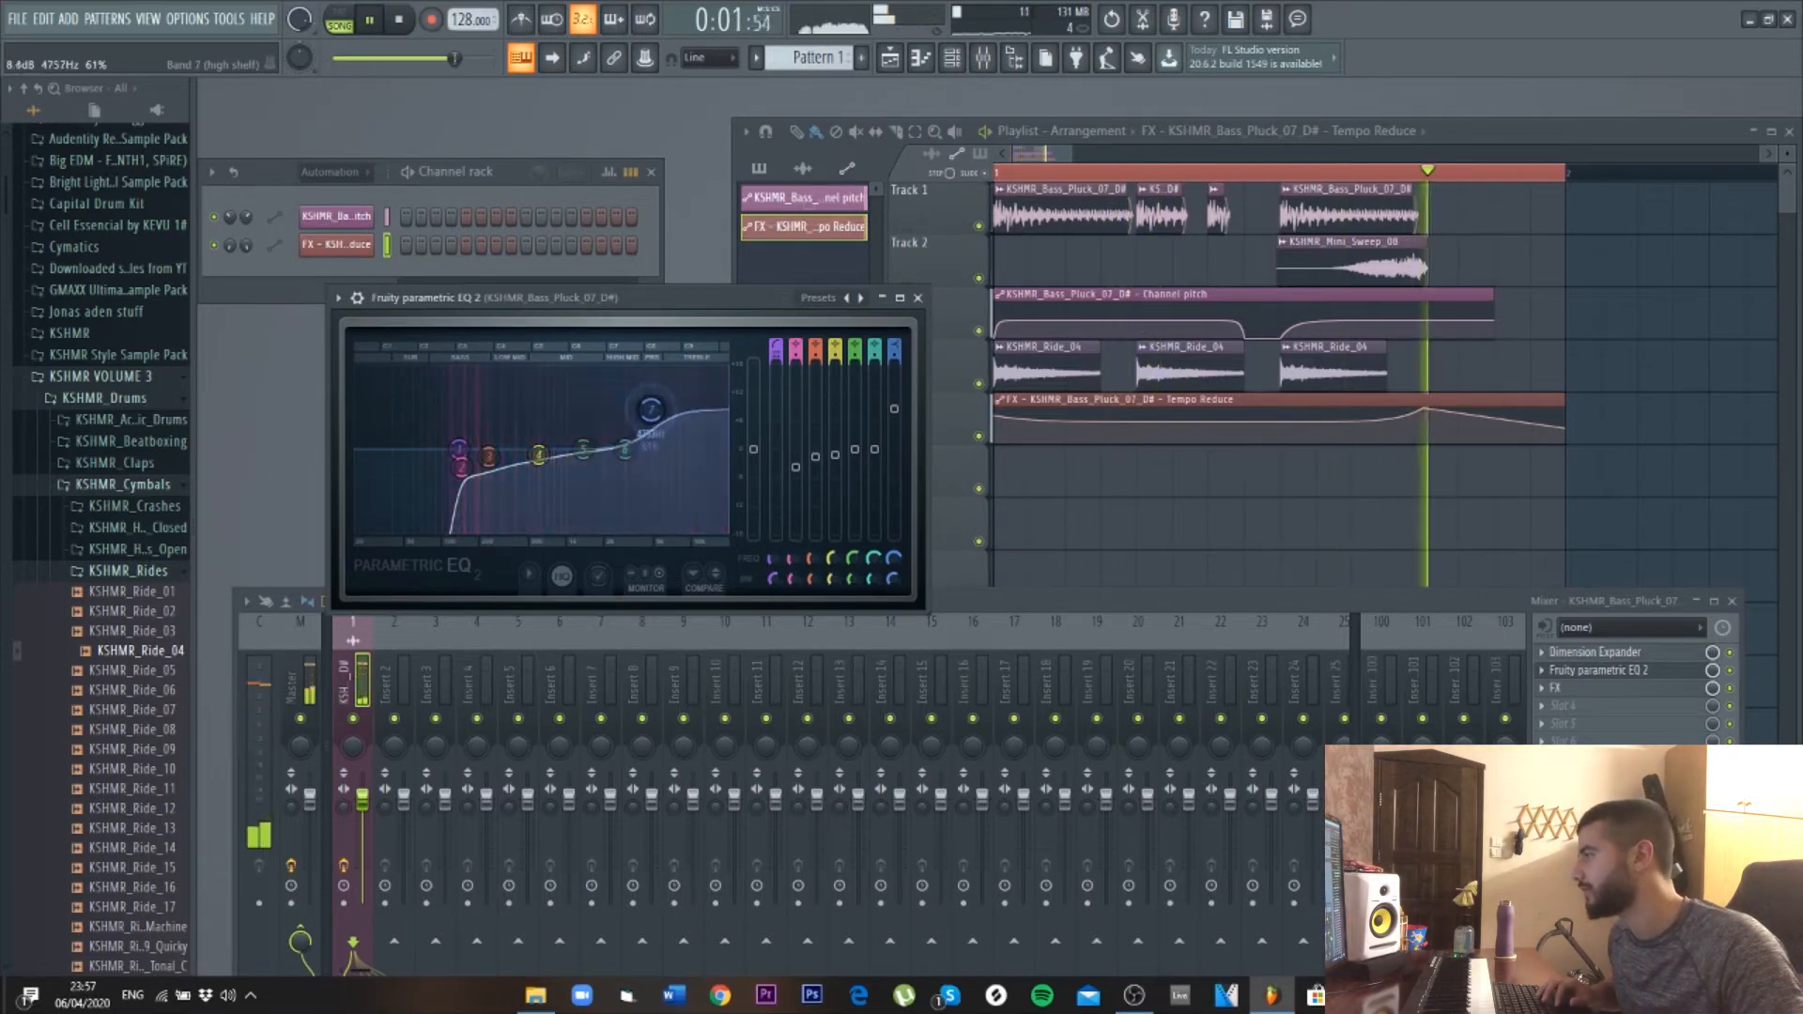
click(917, 297)
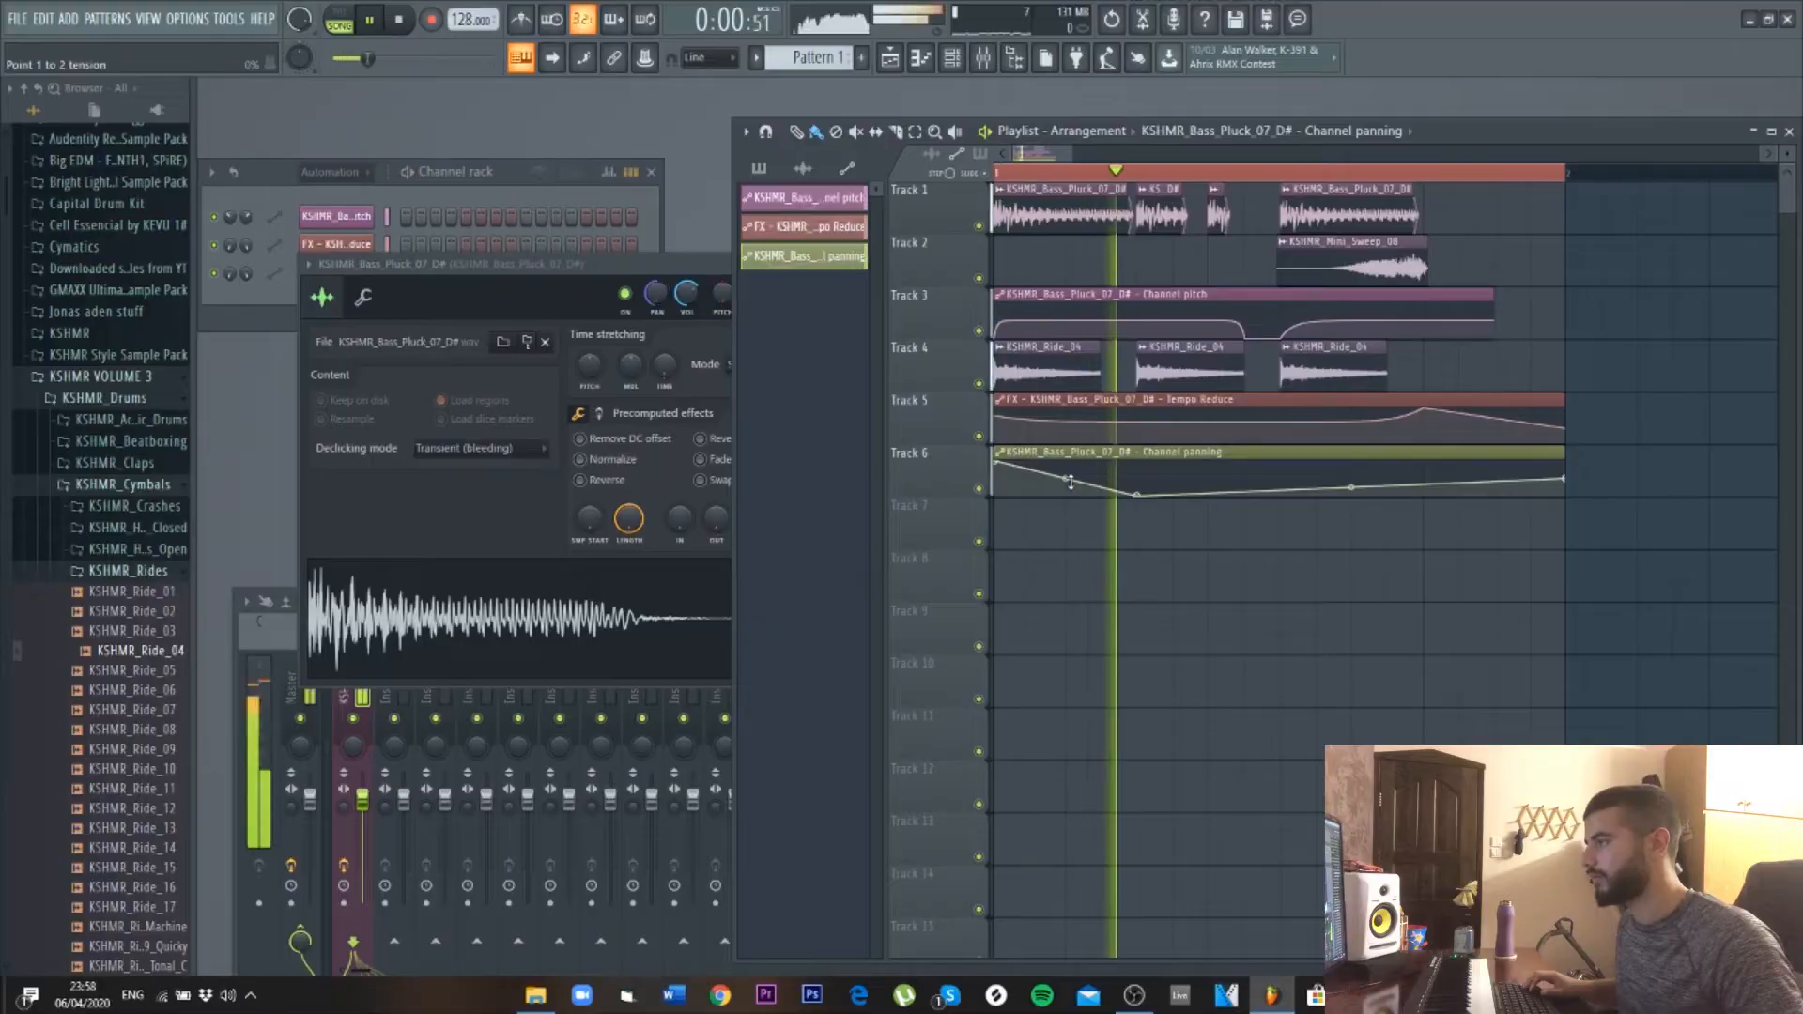
key(space)
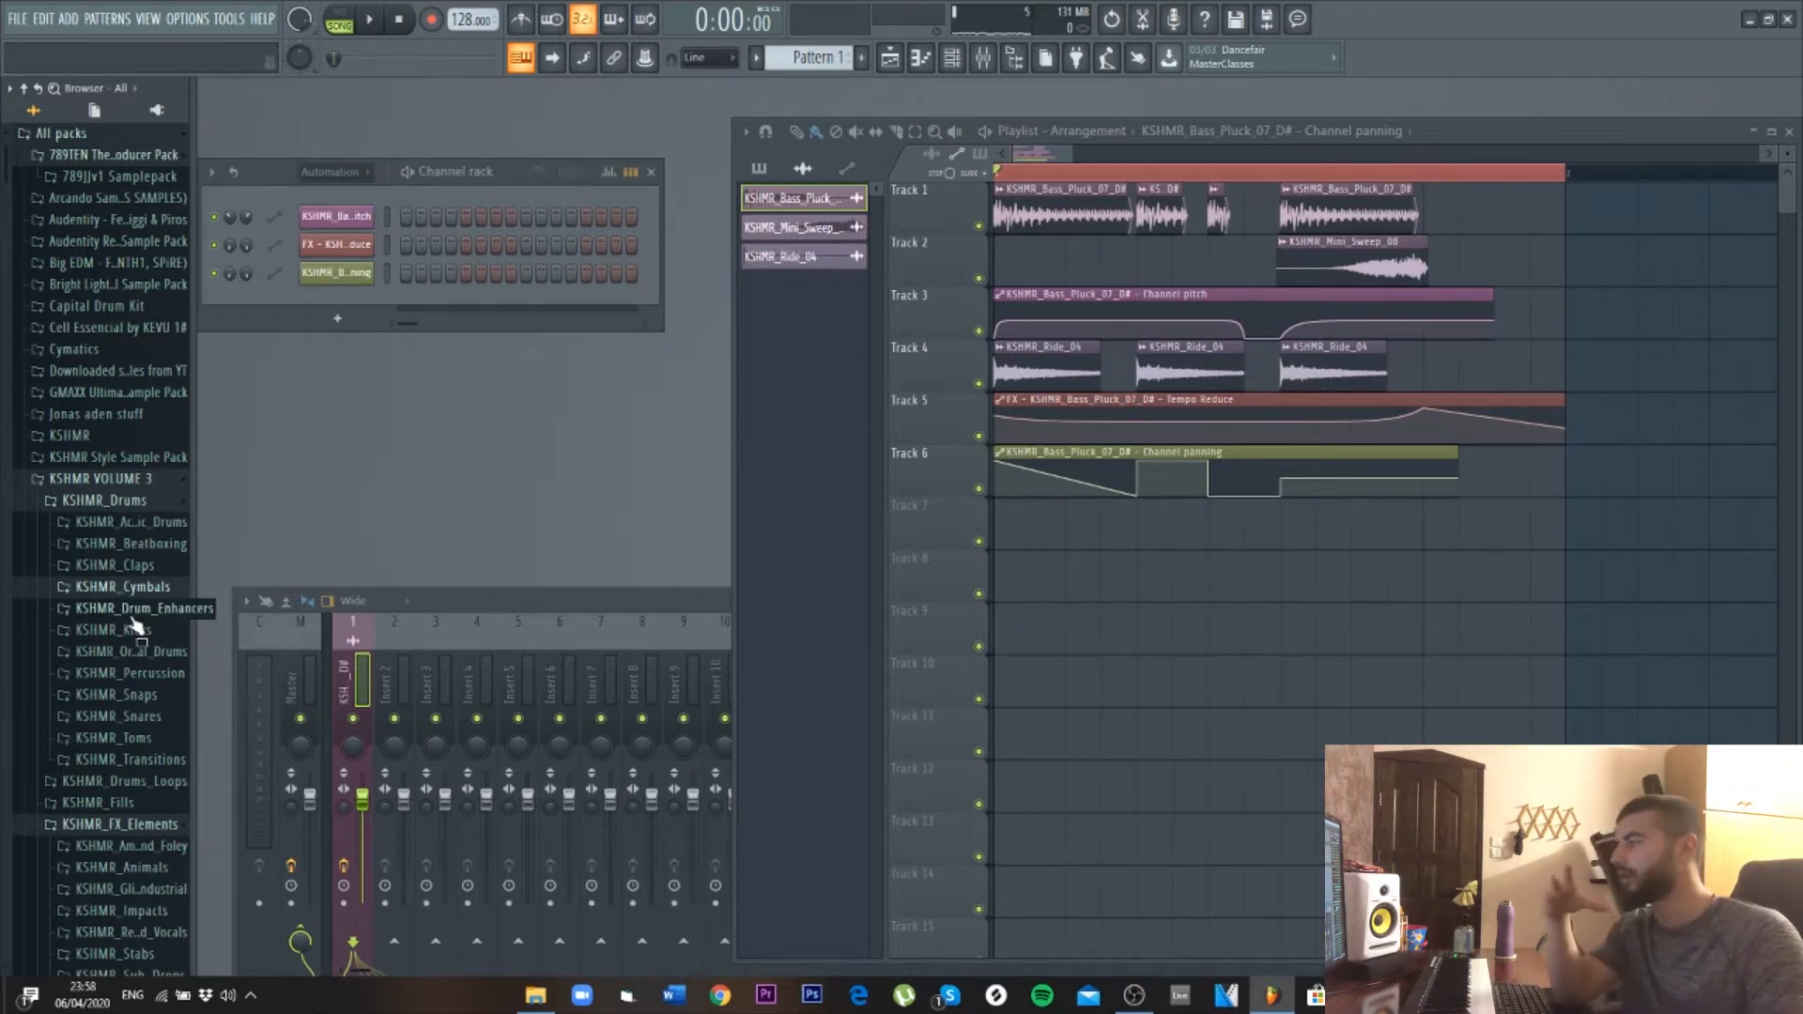
- Place the Capital DK - Crack snare from the Capital Drum Kit in Track 7, just before the second pluck, and audition it
click(109, 308)
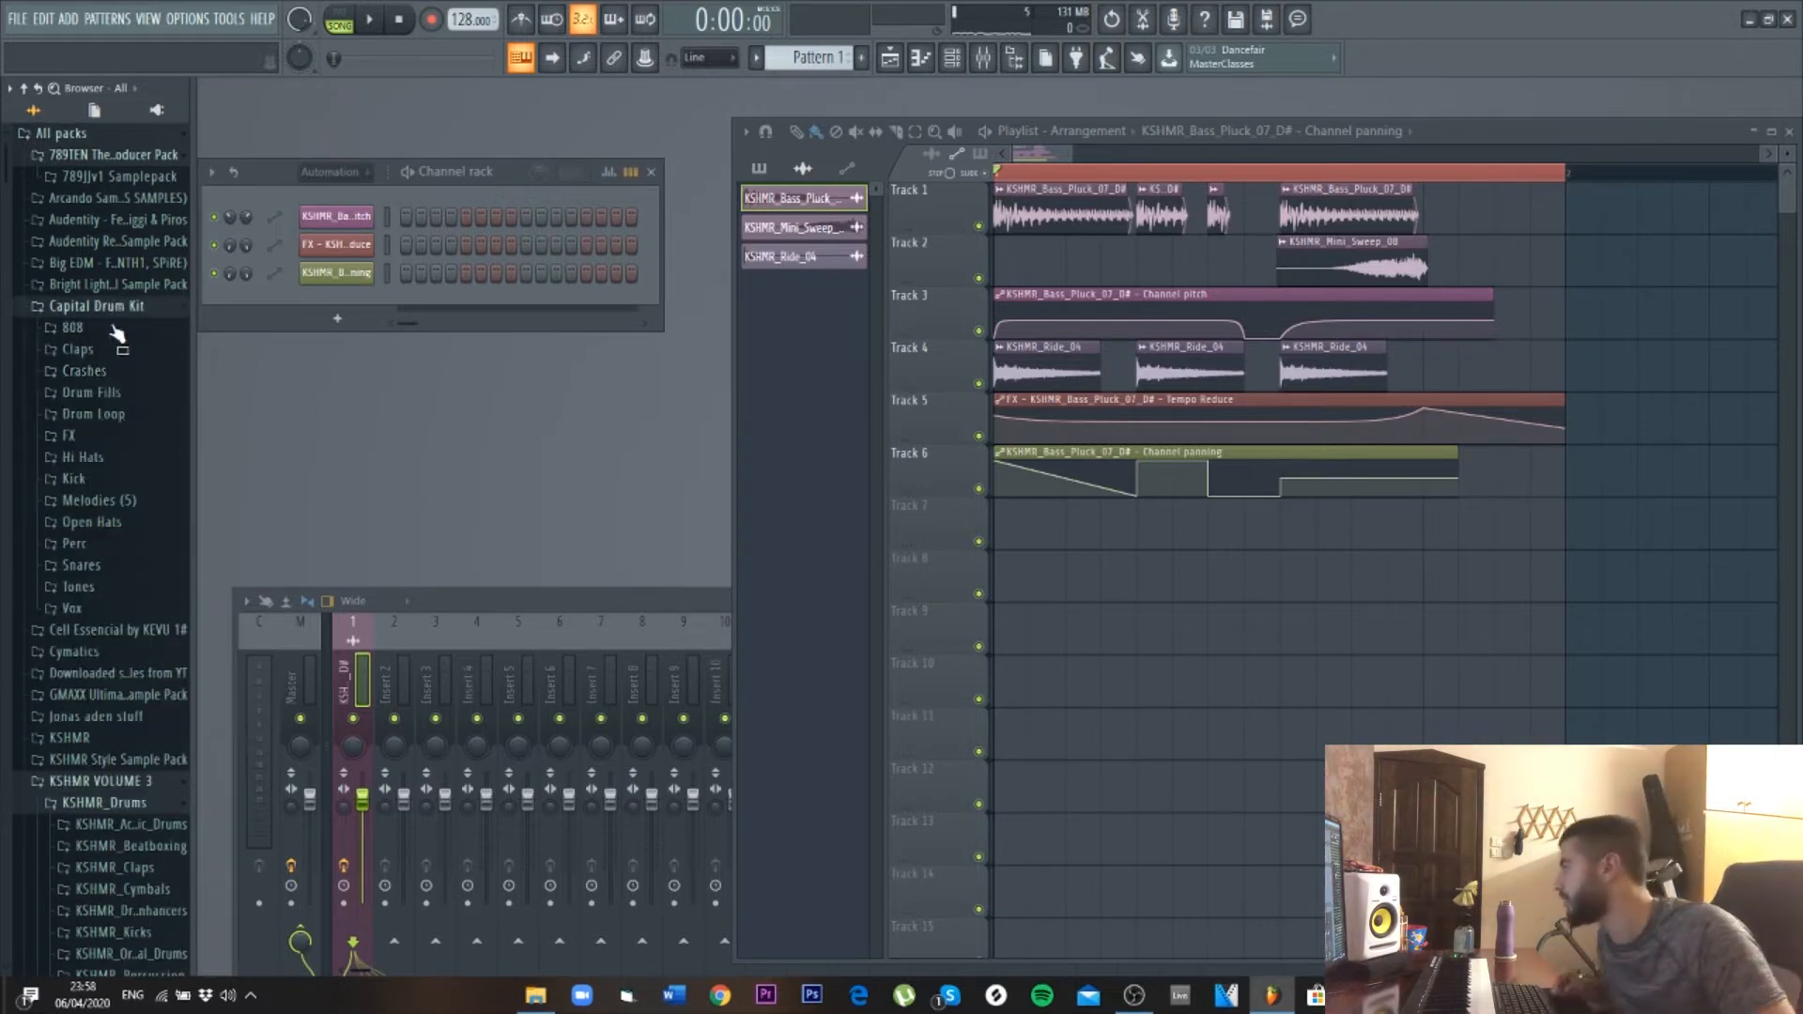
click(134, 566)
drag(132, 577, 1115, 532)
key(space)
key(space)
- Raise the Crack sample's precomputed Boost to about 59% and adjust its stereo delay, previewing the sound
click(1108, 507)
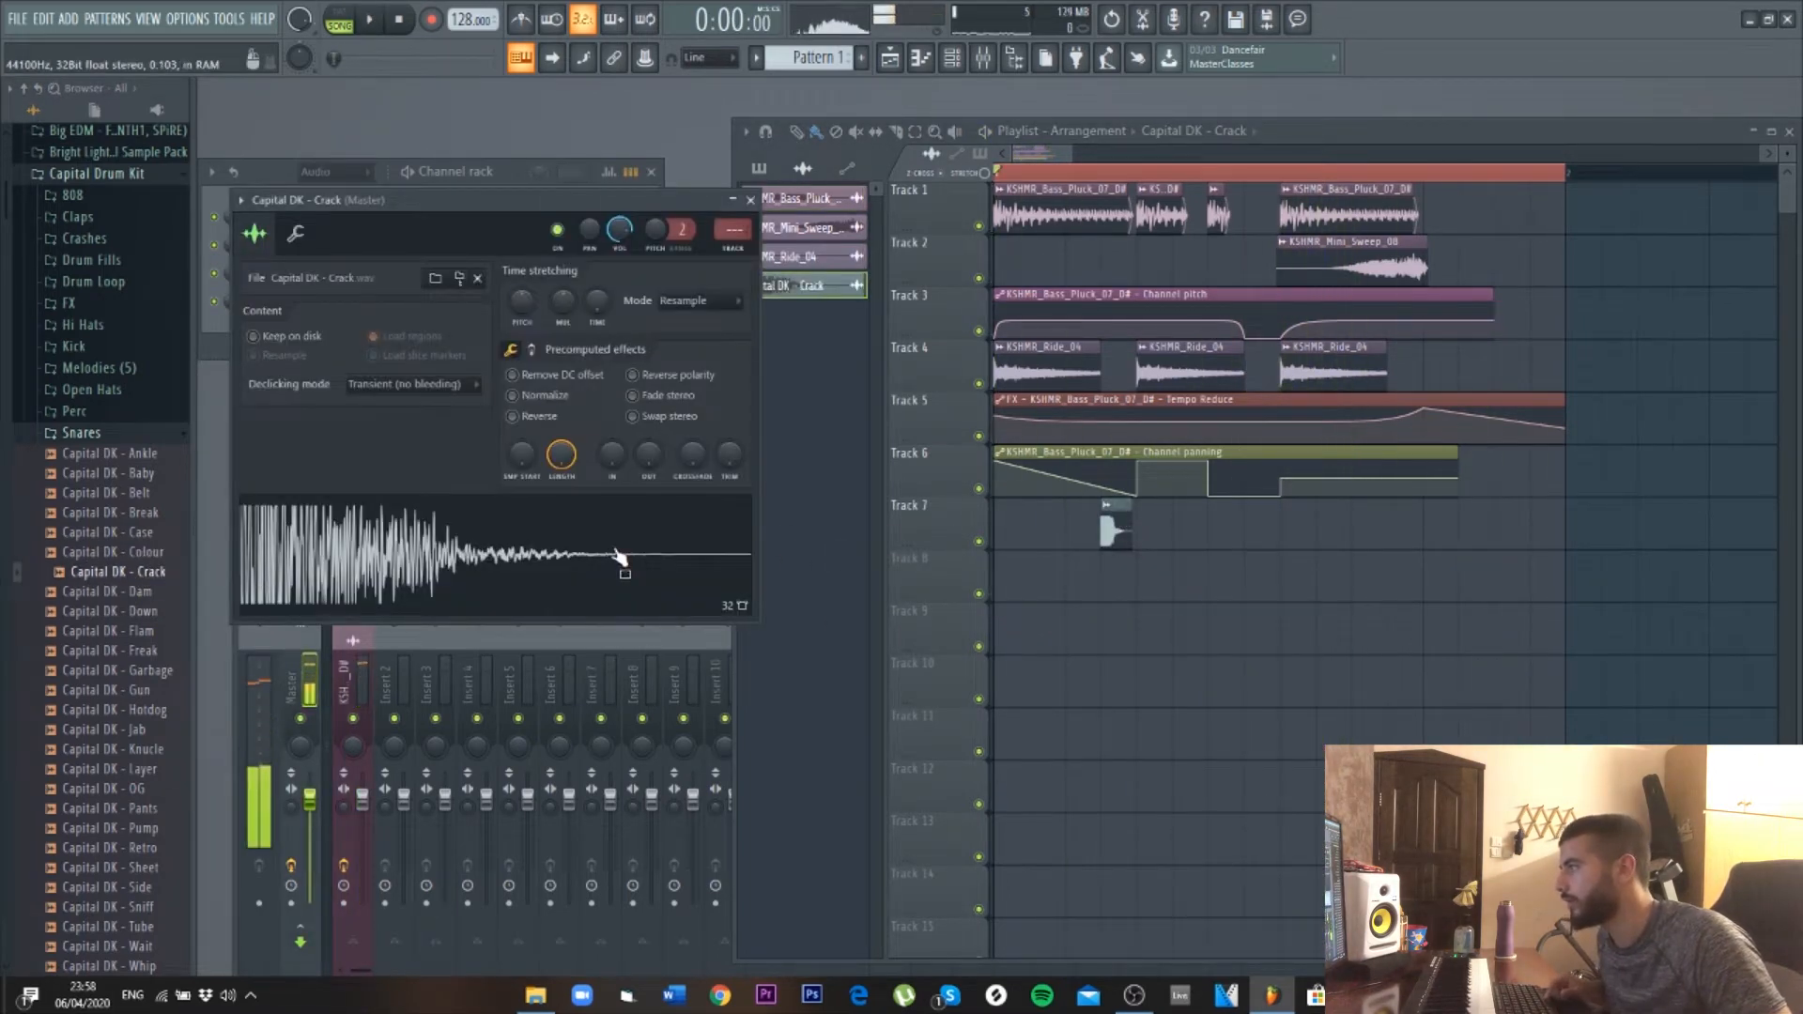
click(532, 351)
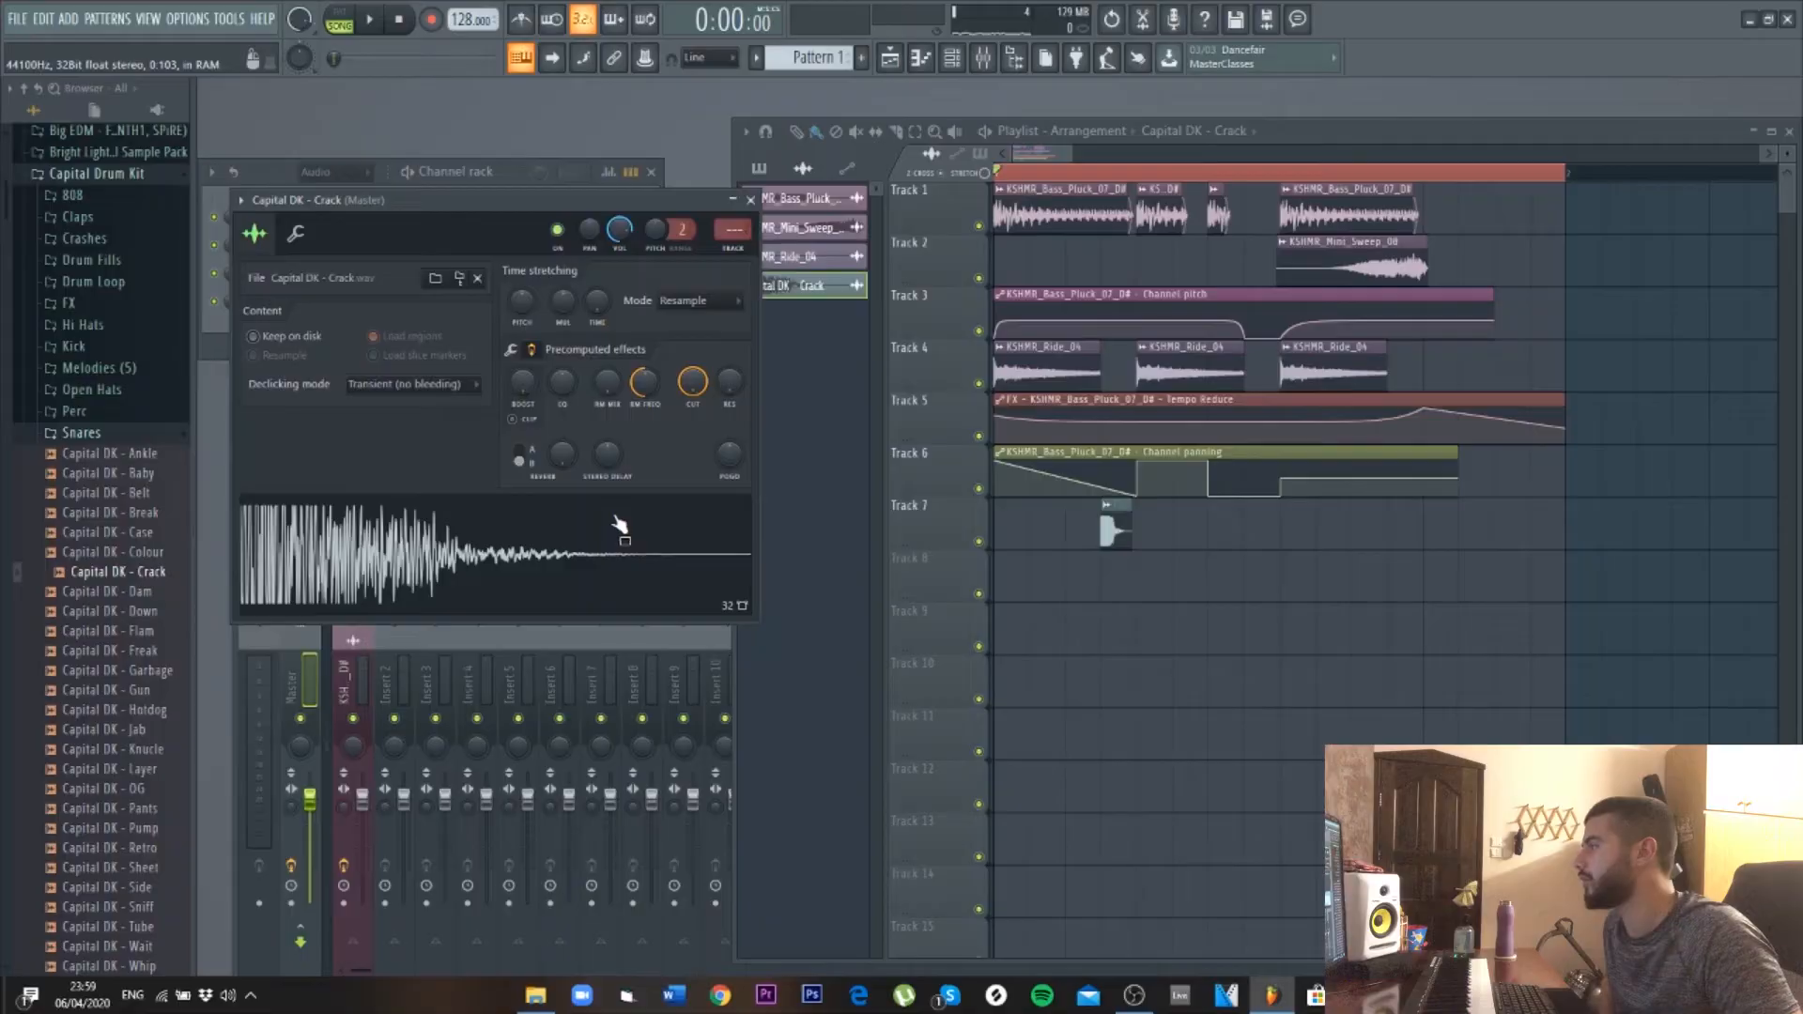
drag(522, 382, 522, 348)
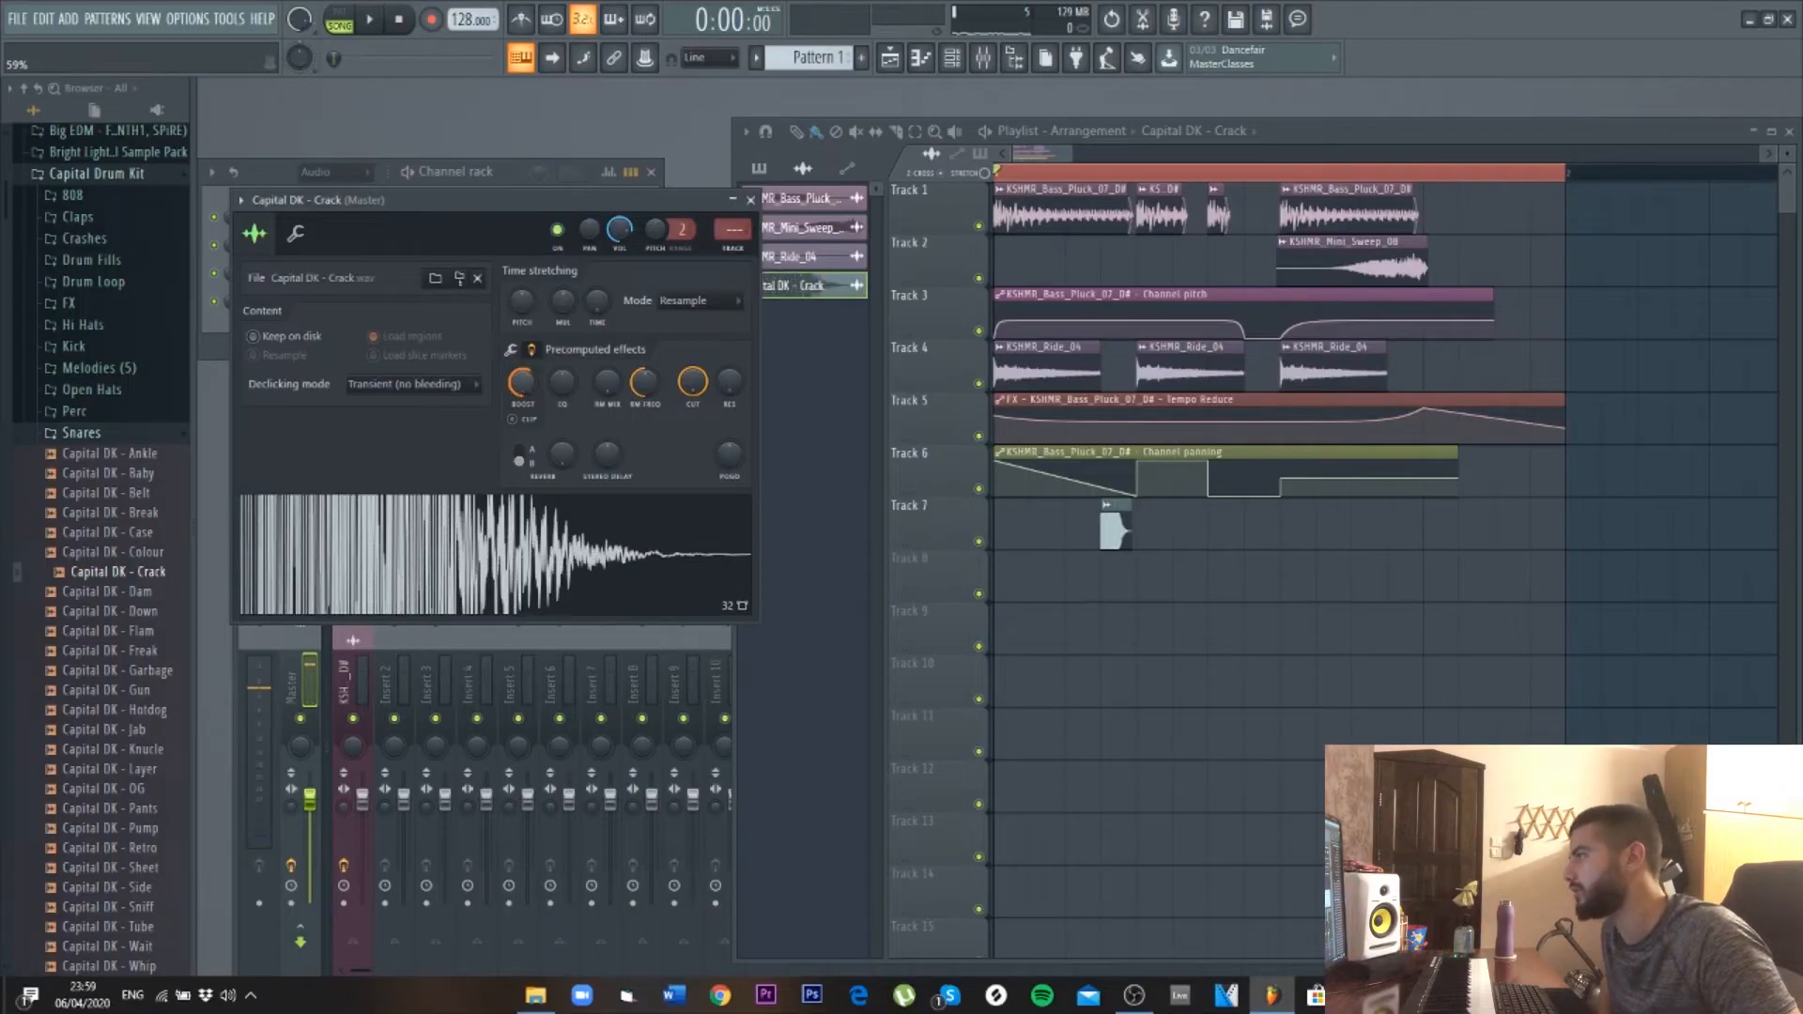
click(606, 552)
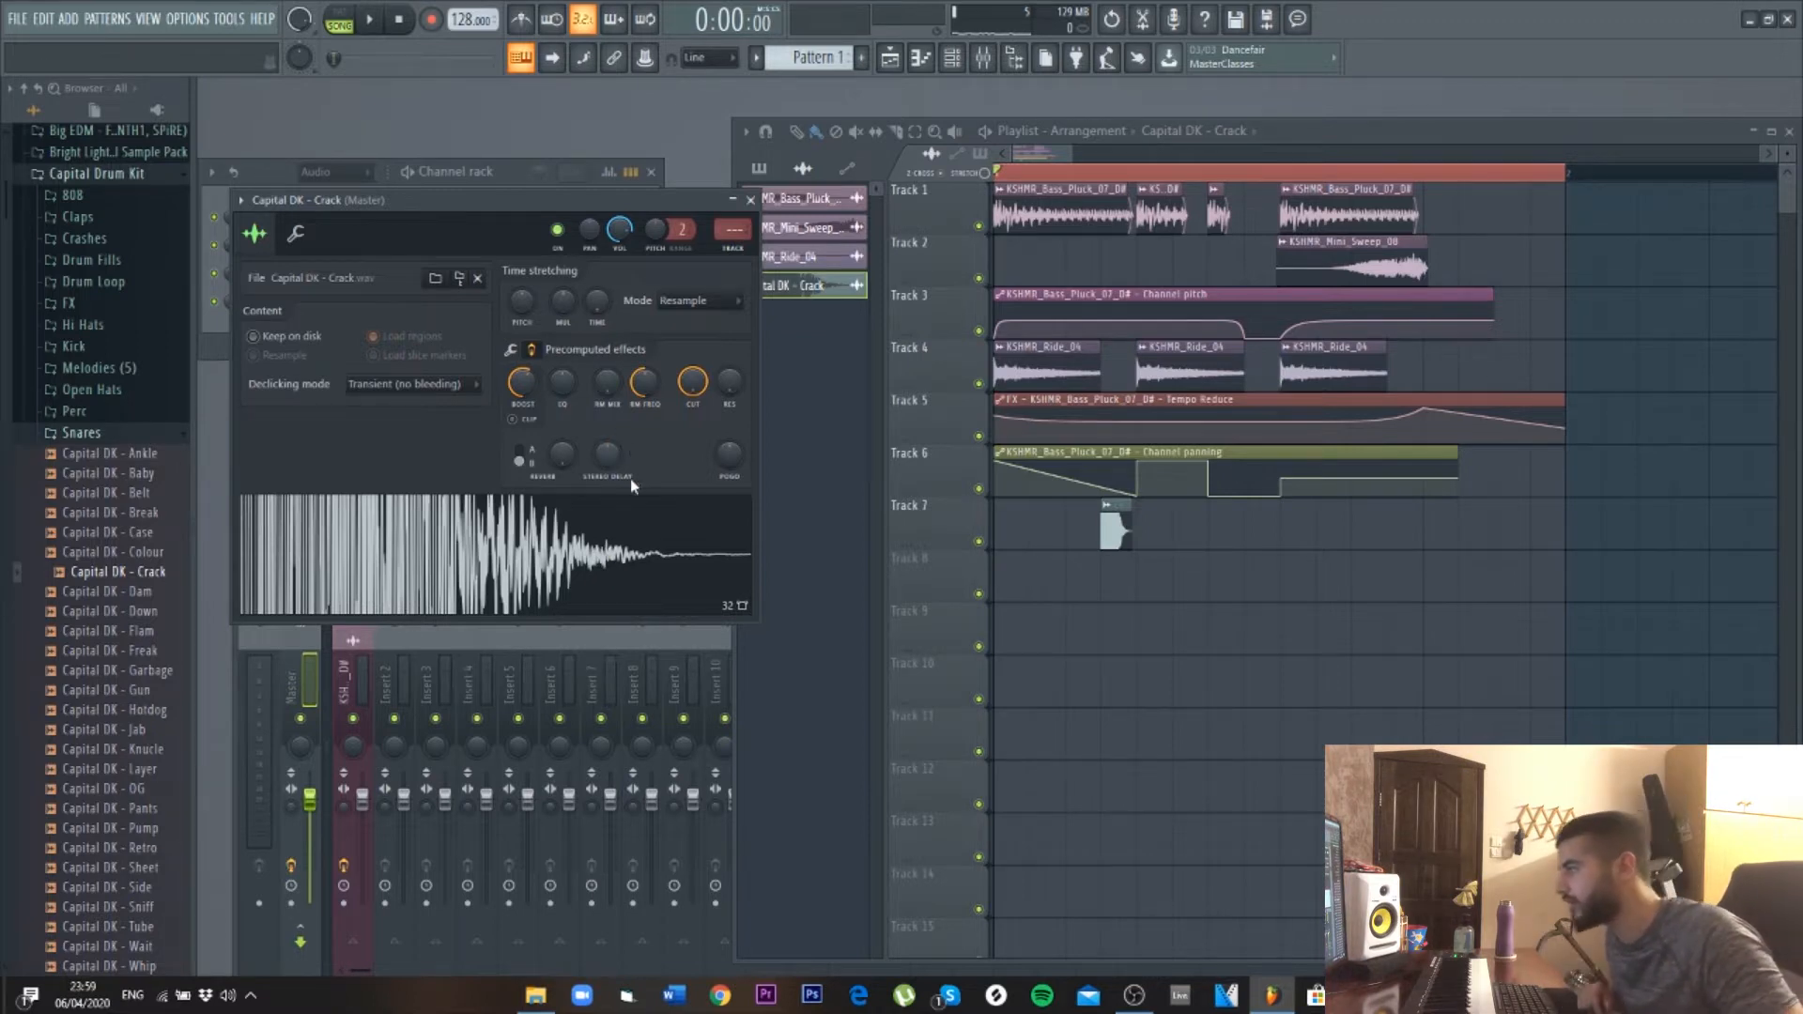
drag(608, 456, 618, 469)
click(622, 545)
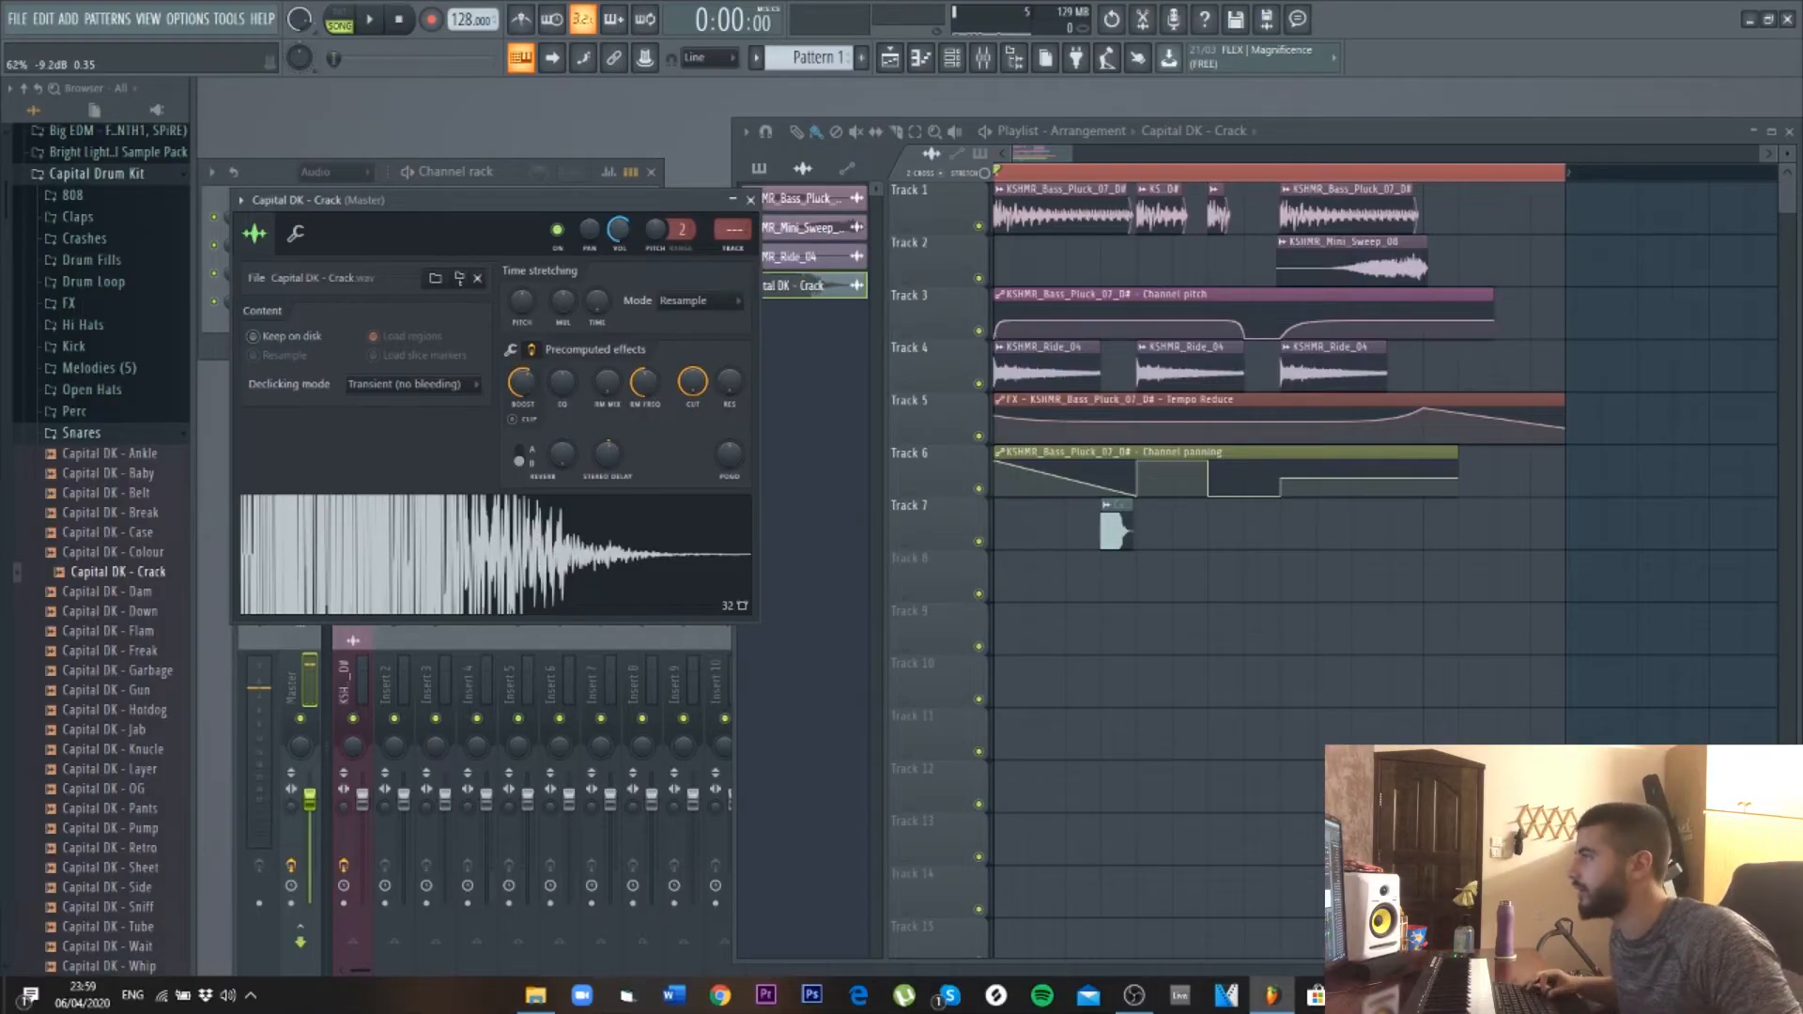
- Play the loop and trim the end of the Crack clip in Track 7 to a length of 0:00:09
key(space)
key(space)
key(space)
key(space)
click(1134, 515)
drag(1133, 516, 1115, 515)
key(space)
key(space)
- Place copies of the trimmed Crack clip in Track 7 at 1:07:00, 1:09:00 and 1:11:00, auditioning the rhythm
click(1214, 525)
key(space)
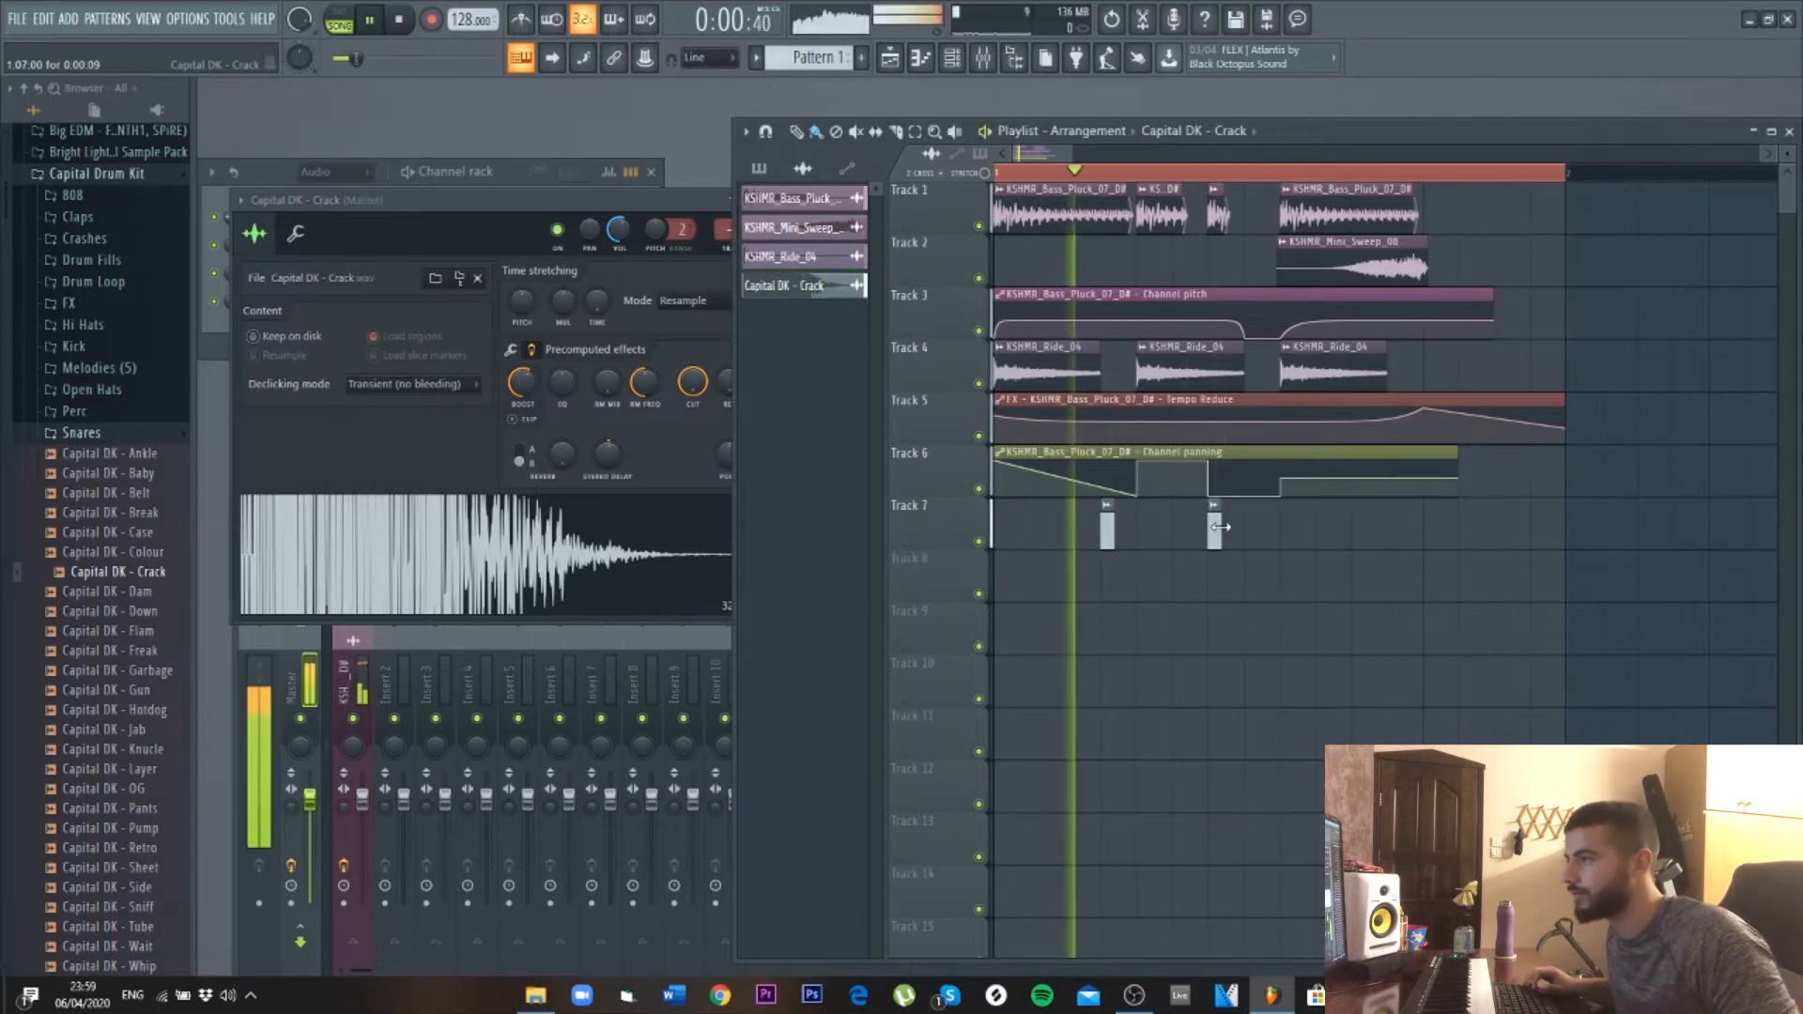
key(space)
click(1286, 530)
key(space)
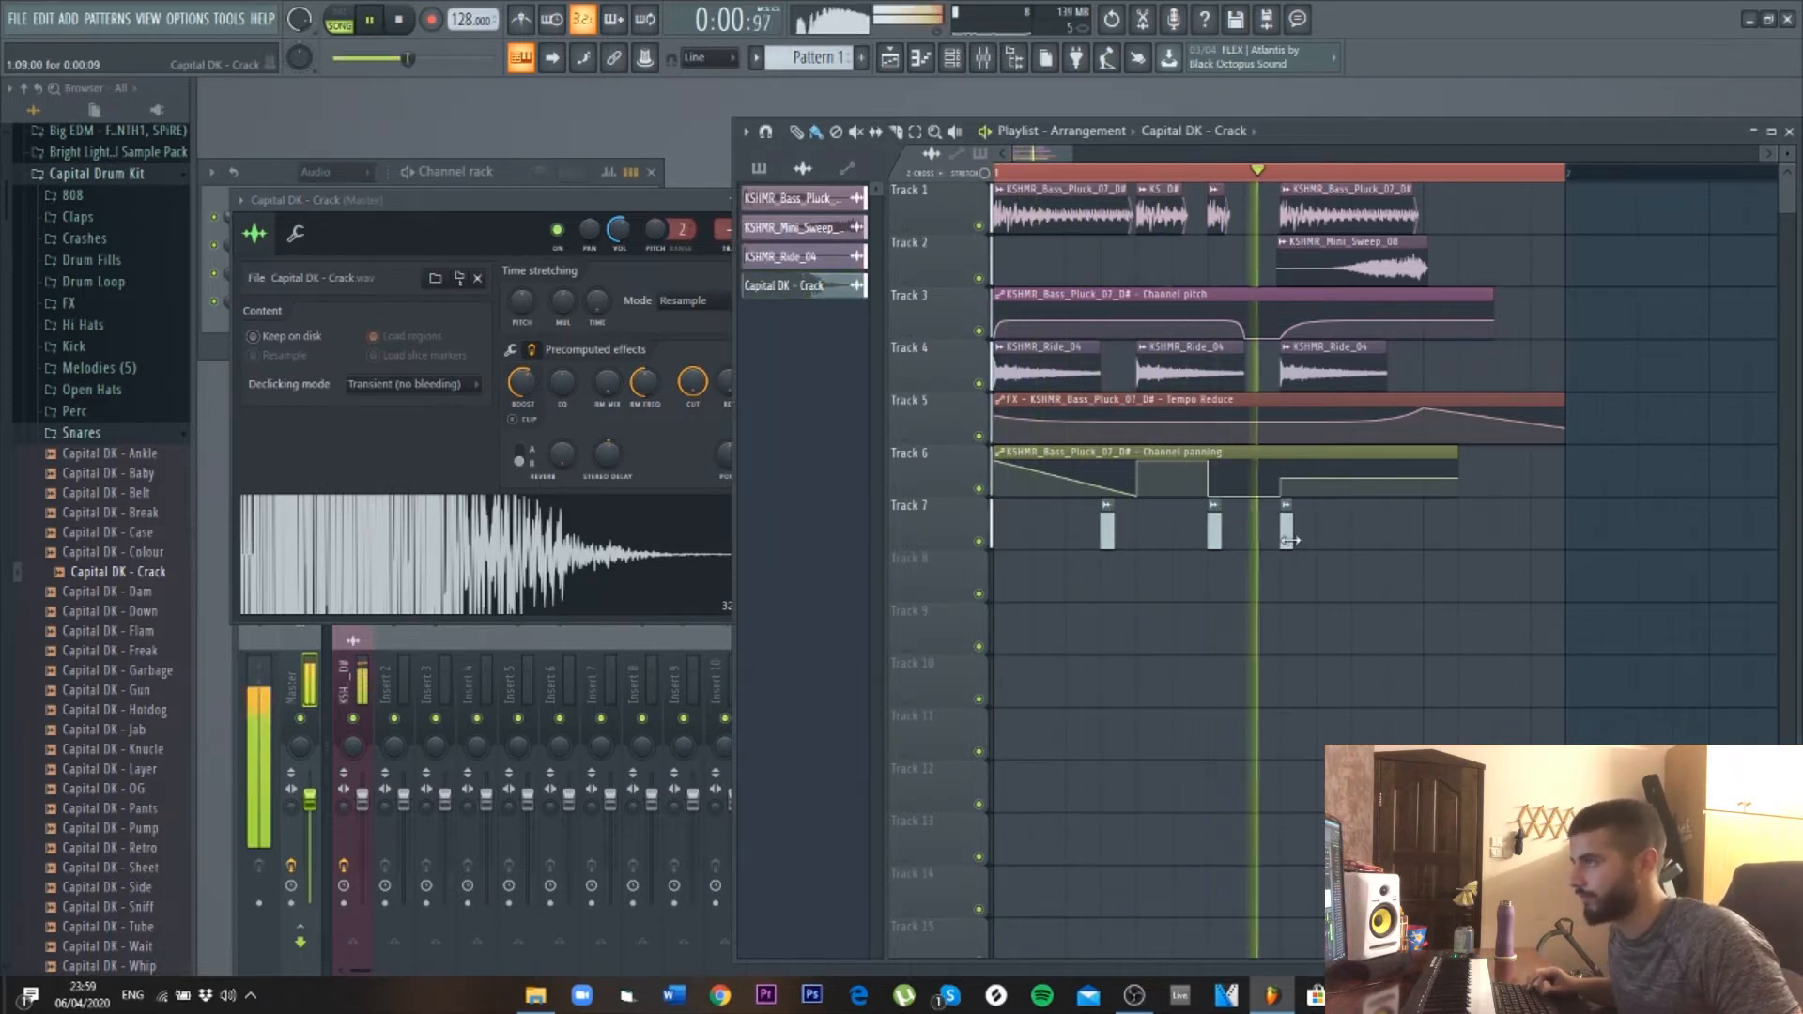
key(space)
click(1425, 544)
key(space)
drag(1425, 545, 1347, 528)
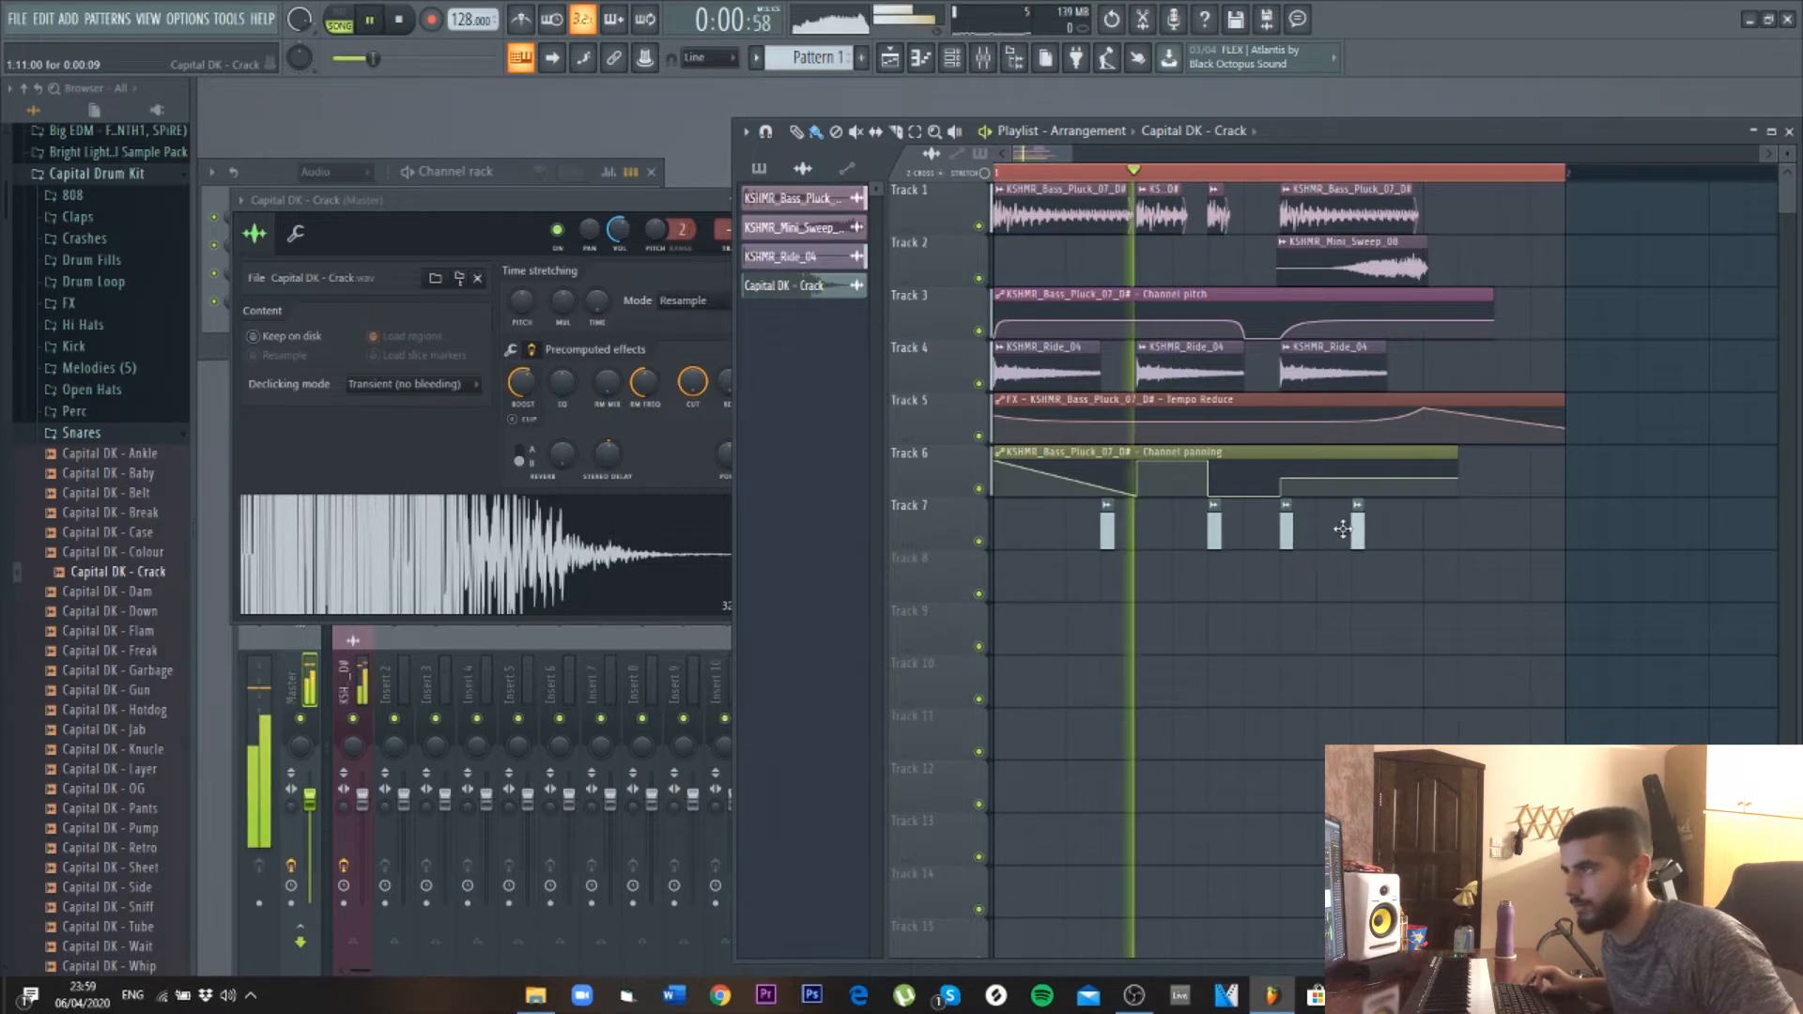
key(space)
scroll(1371, 179, up, 1)
scroll(1376, 181, down, 3)
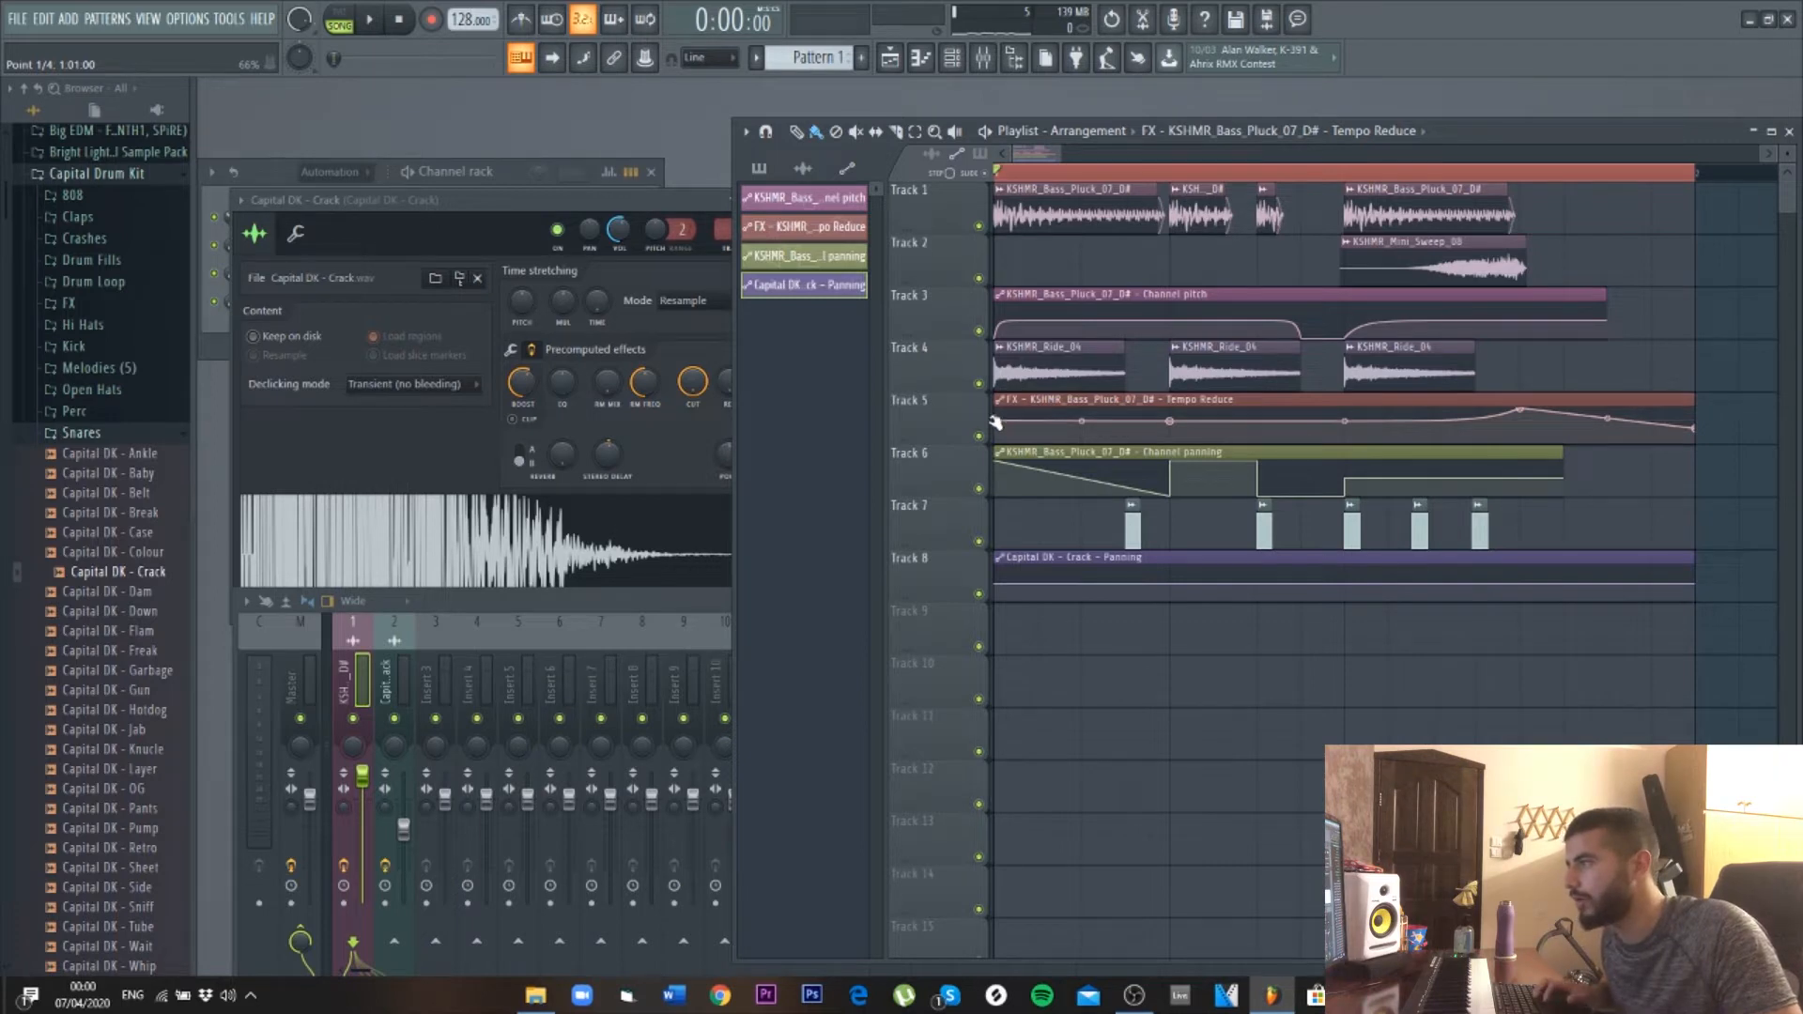
- Solo the bass pluck in Track 1 with its Tempo Reduce automation in Track 5, check the curve's points and play it
right_click(981, 225)
click(980, 436)
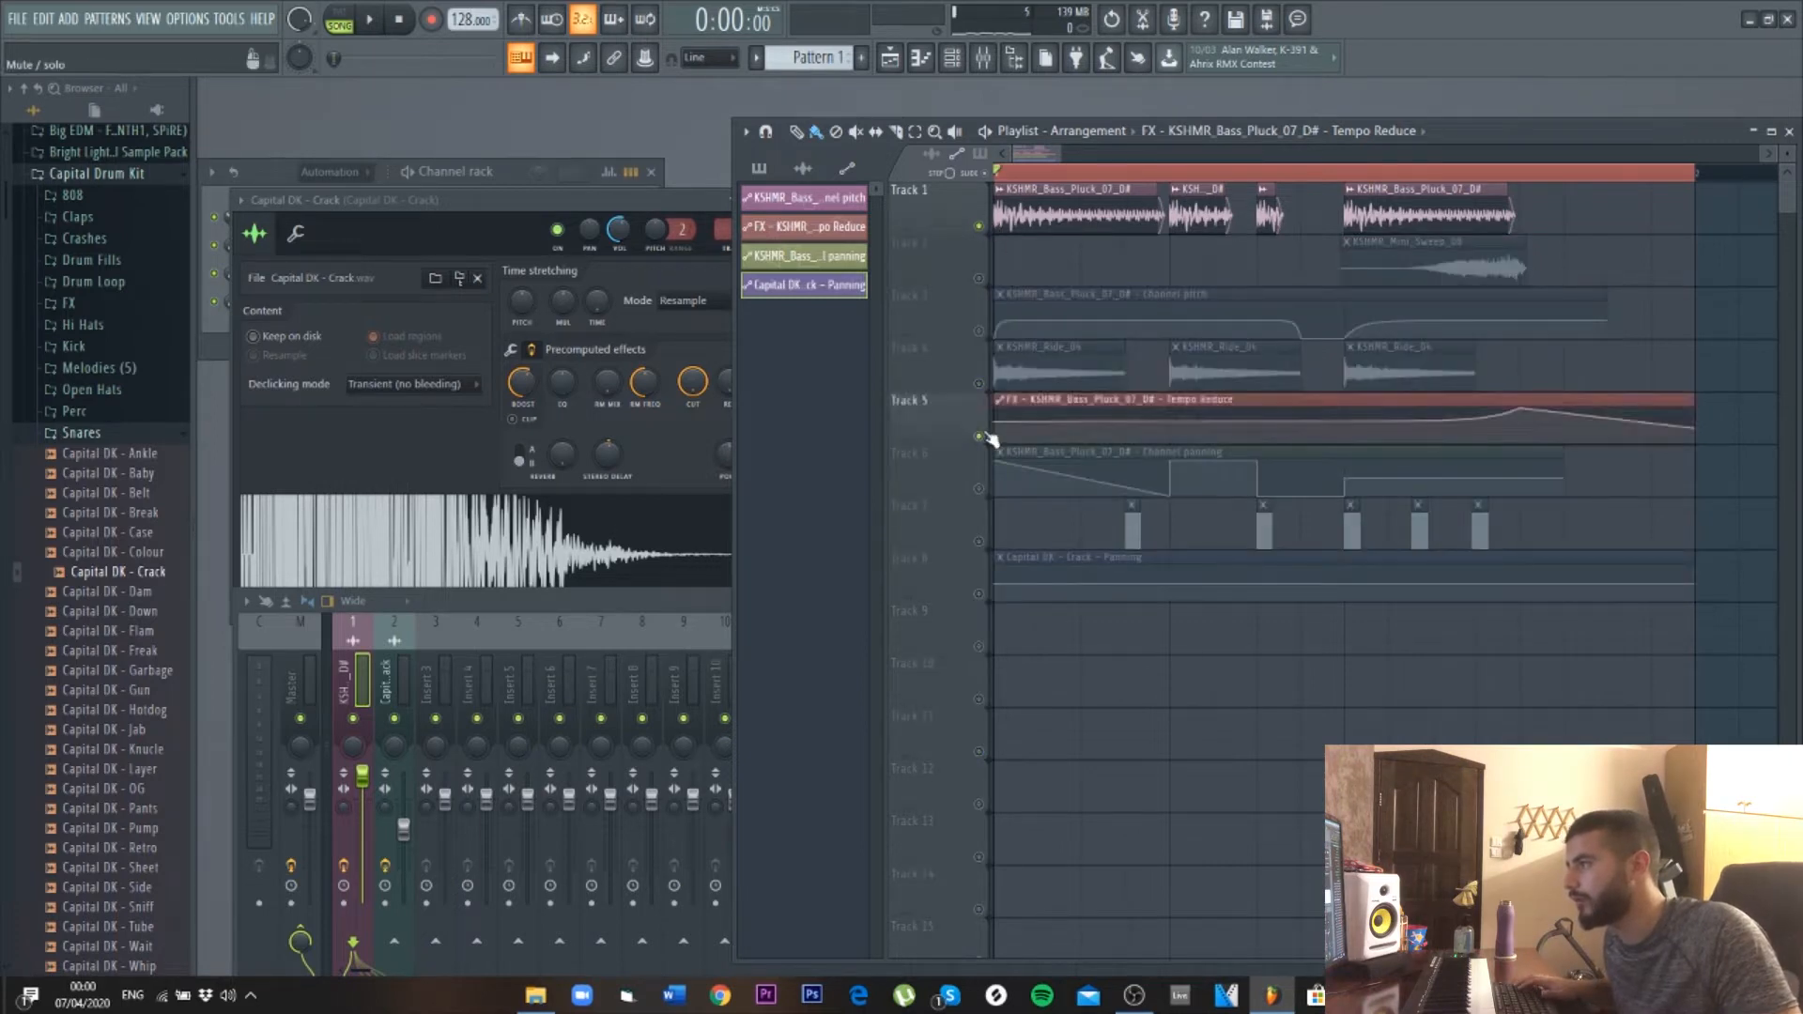
right_click(1001, 421)
key(Escape)
right_click(1169, 422)
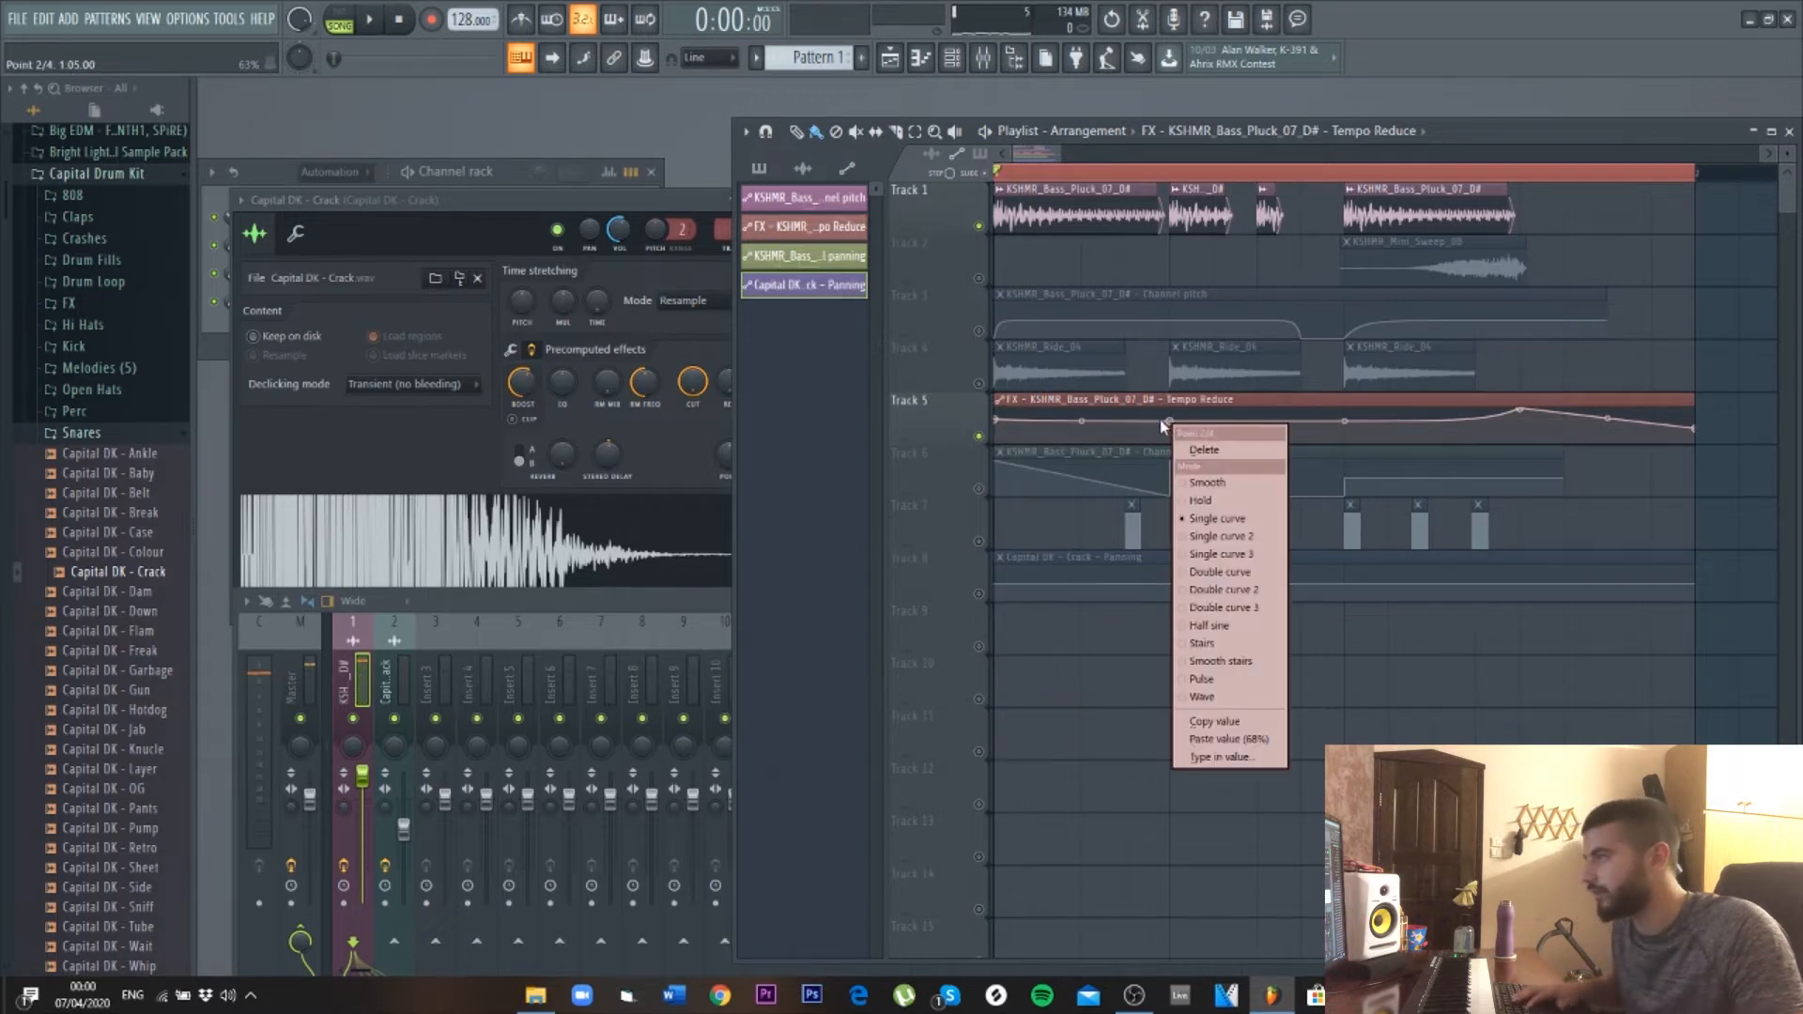
key(Escape)
key(space)
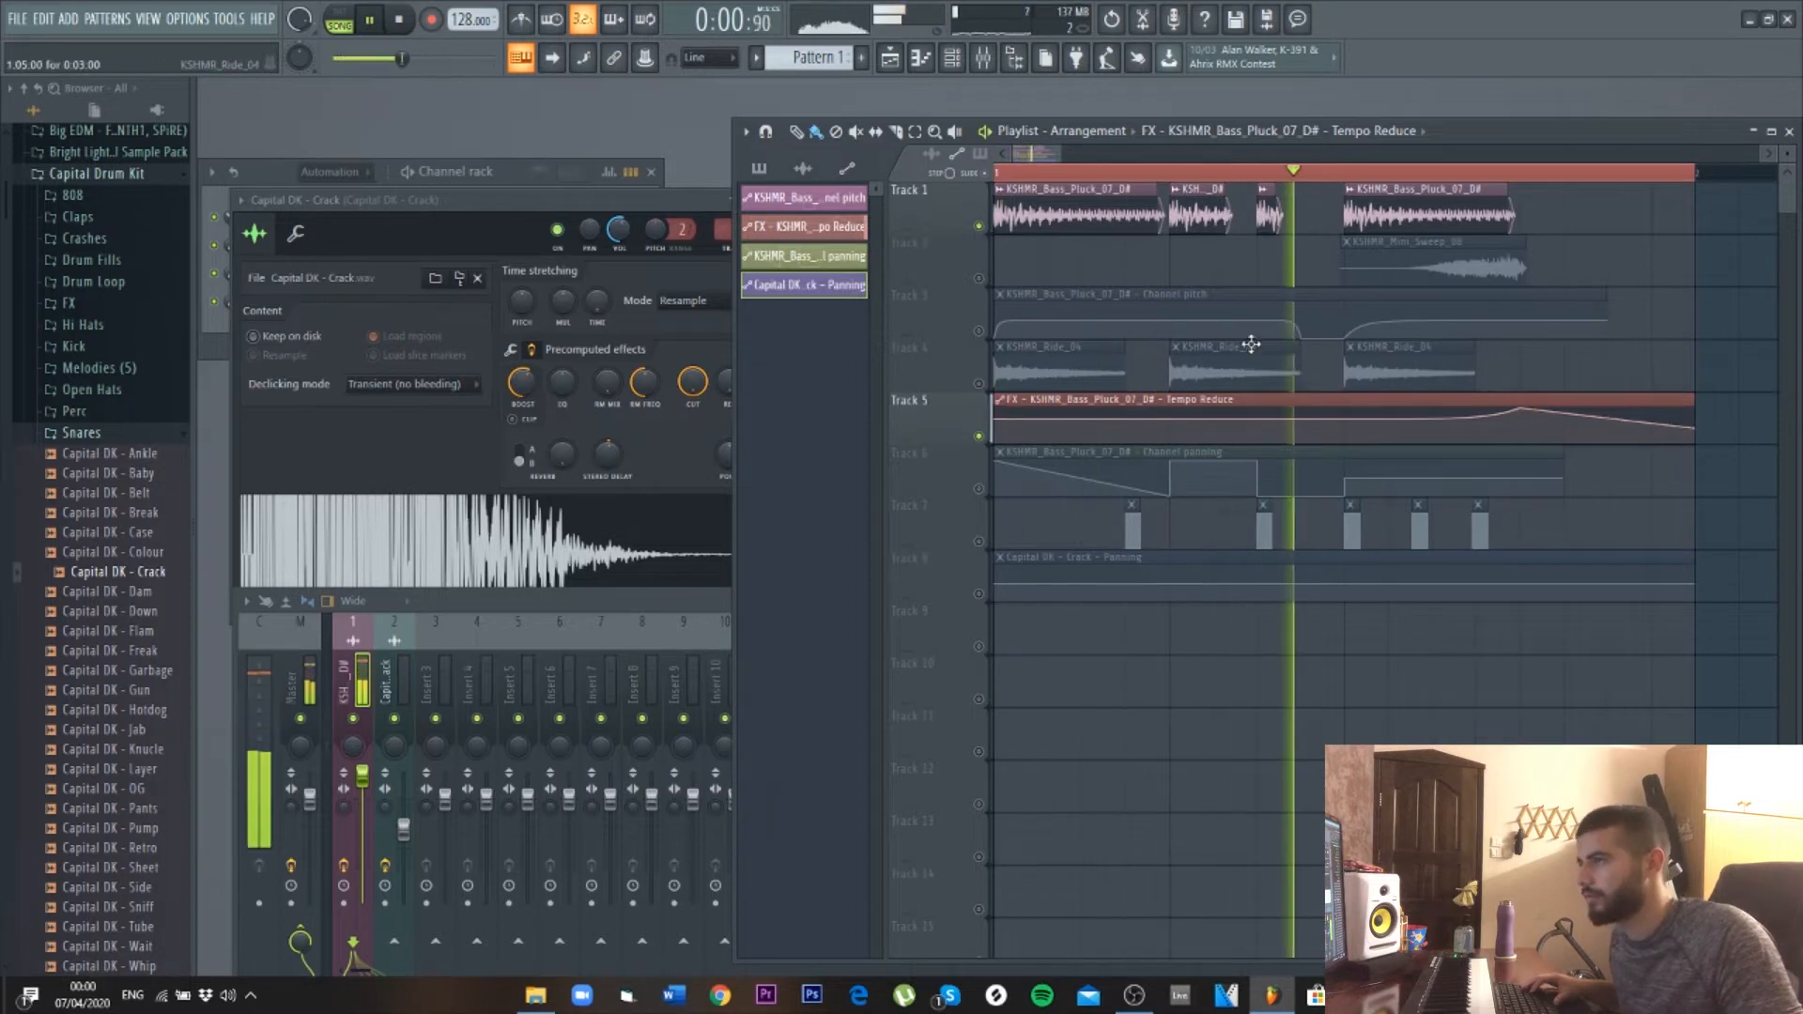
key(space)
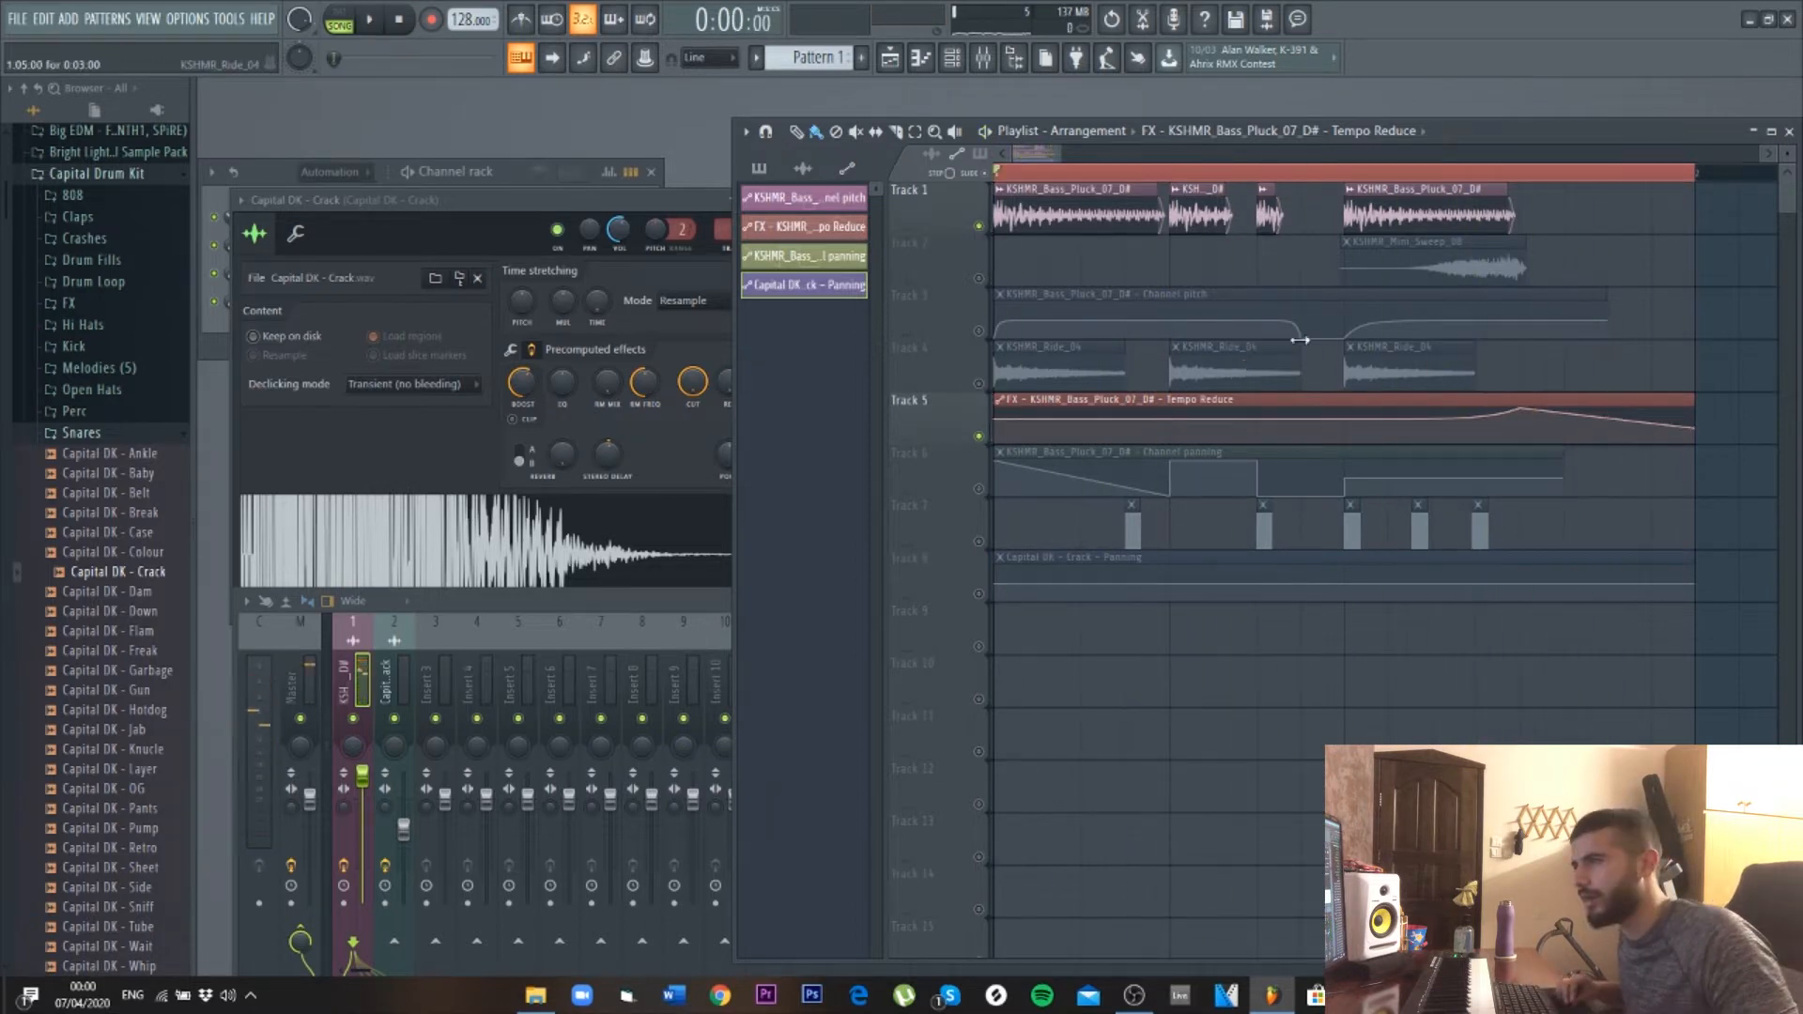
- Play the loop again to compare the soloed bass pluck with the full arrangement
key(space)
key(space)
key(space)
key(space)
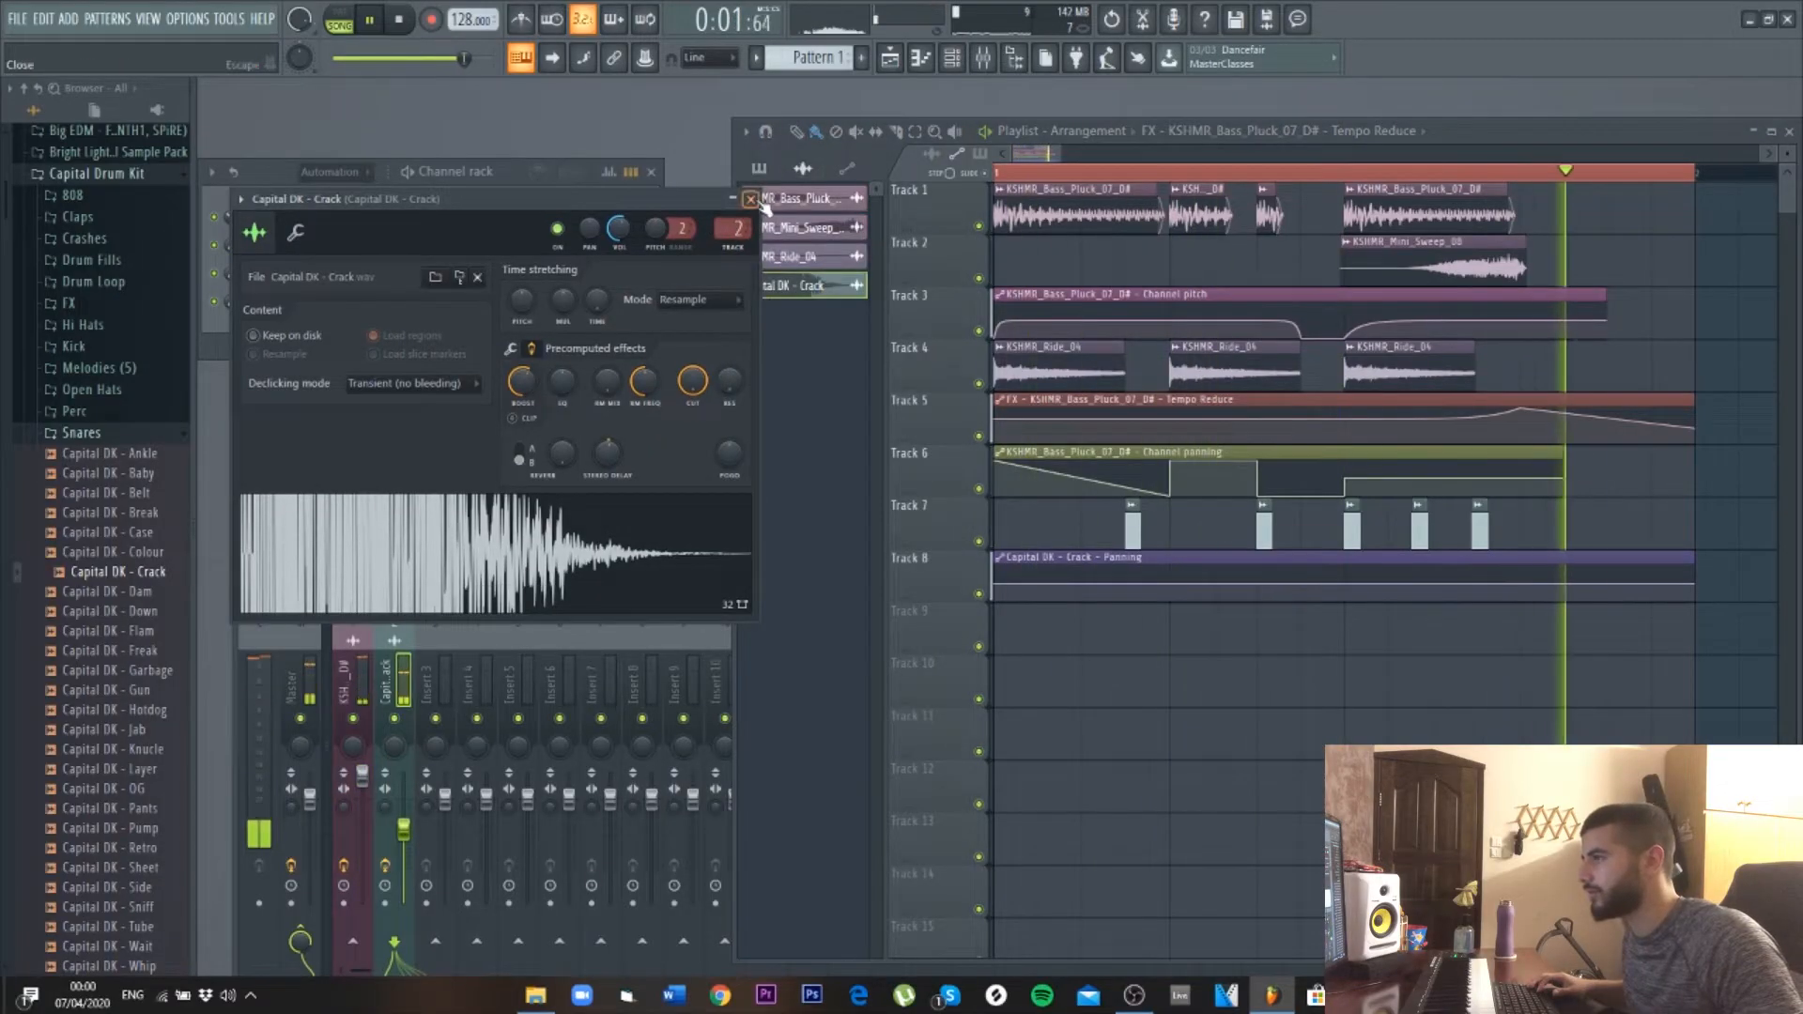
- Bring up the Crack snare's panning automation in Track 8 and shape it to alternate between both sides from hit to hit
click(1418, 531)
key(space)
double_click(1418, 530)
right_click(589, 229)
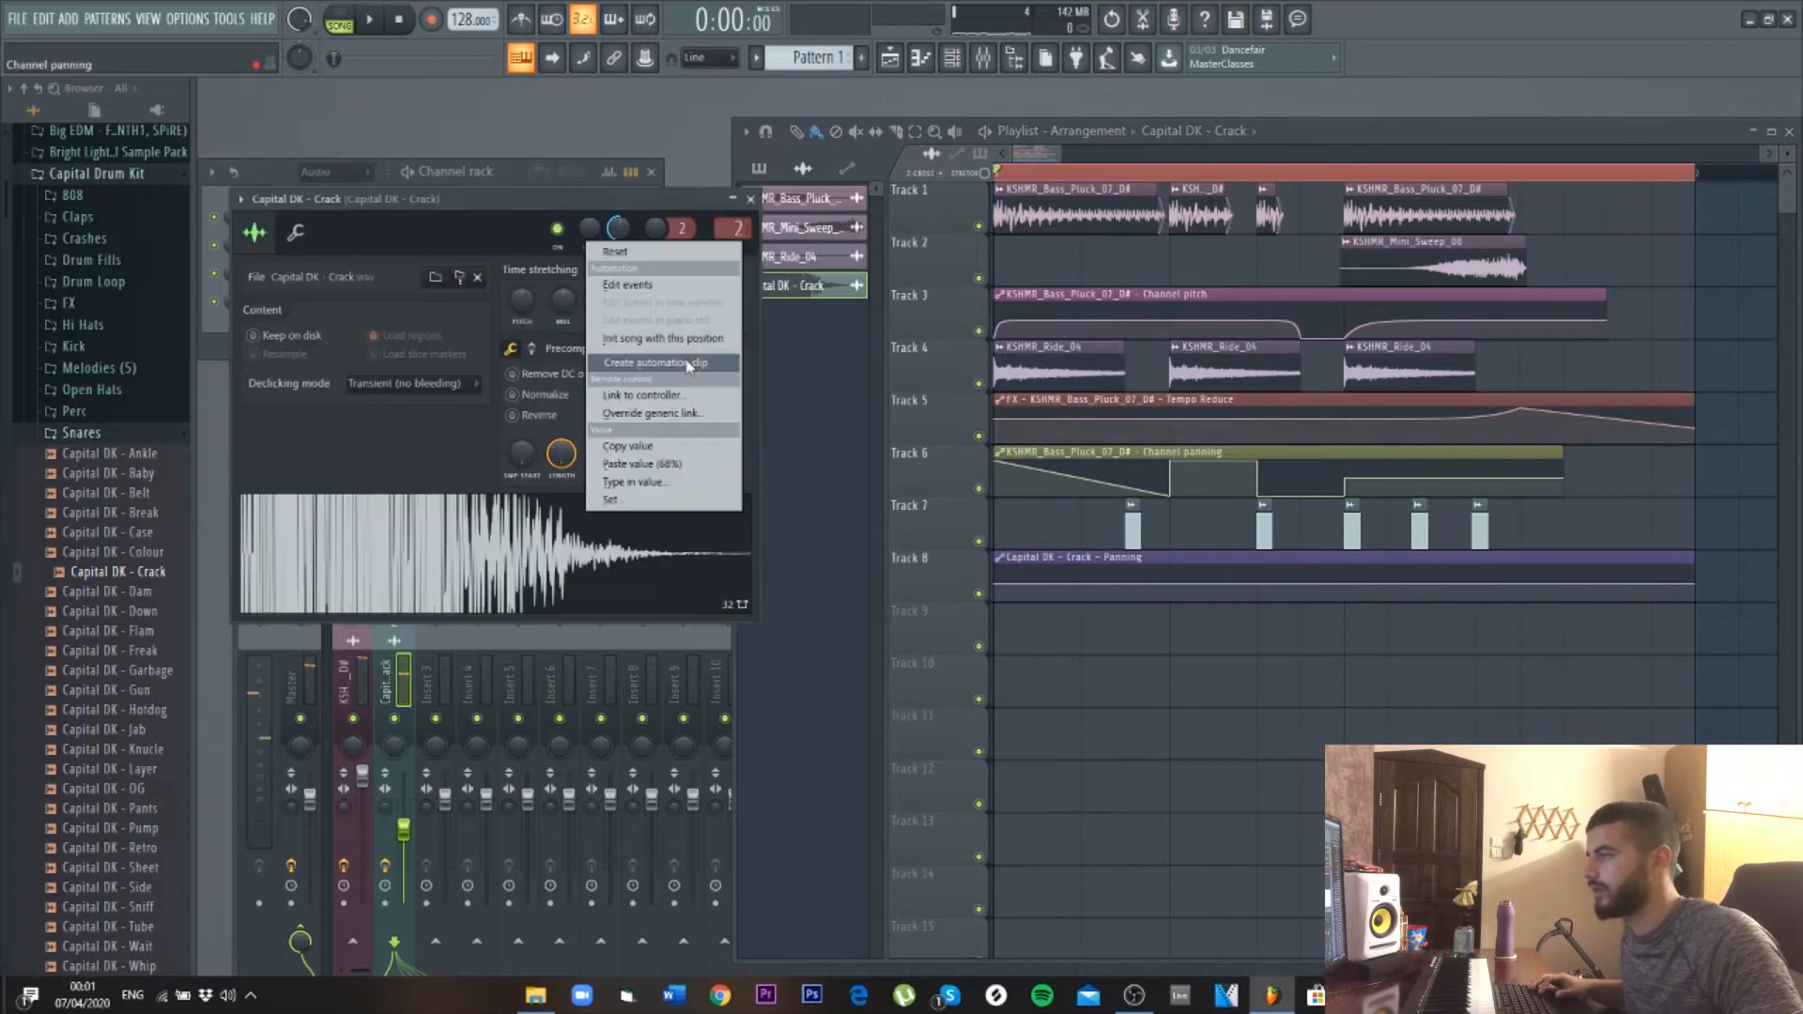
right_click(1185, 584)
drag(1168, 575, 1142, 606)
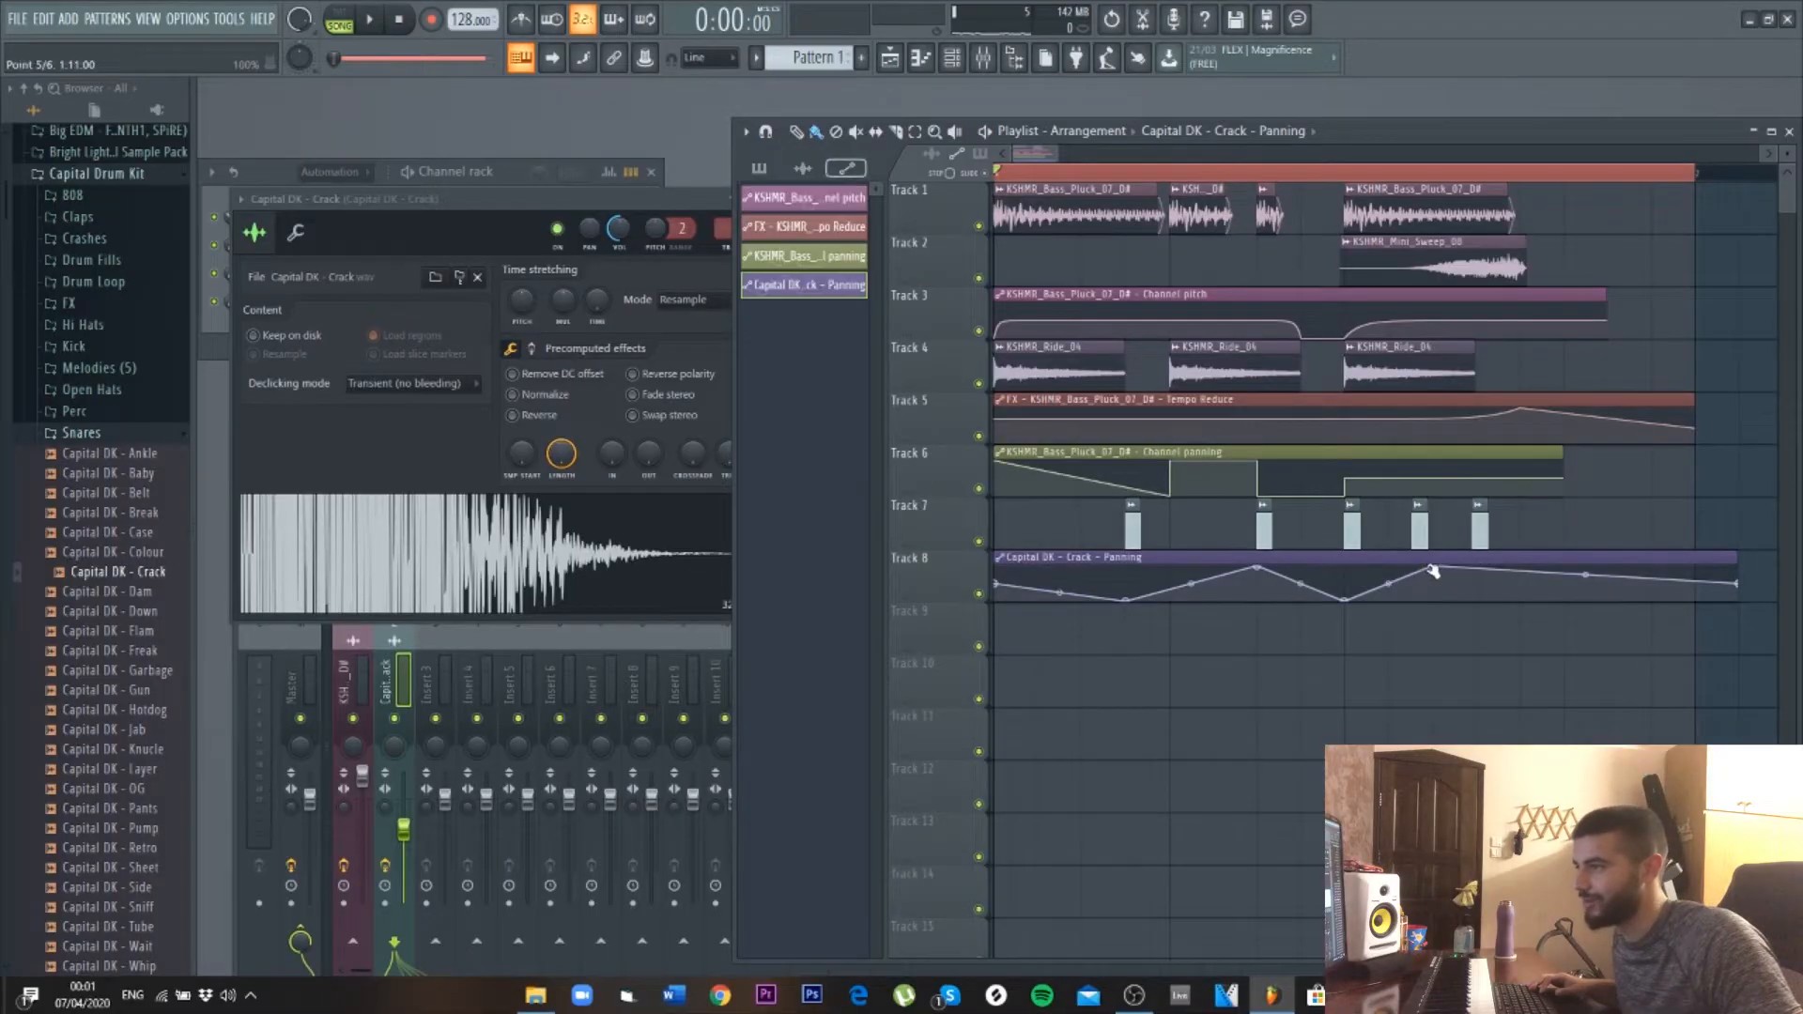
- Preview the Crack panning and level the end of its Track 8 automation near centre from 1:13:00 onward
key(space)
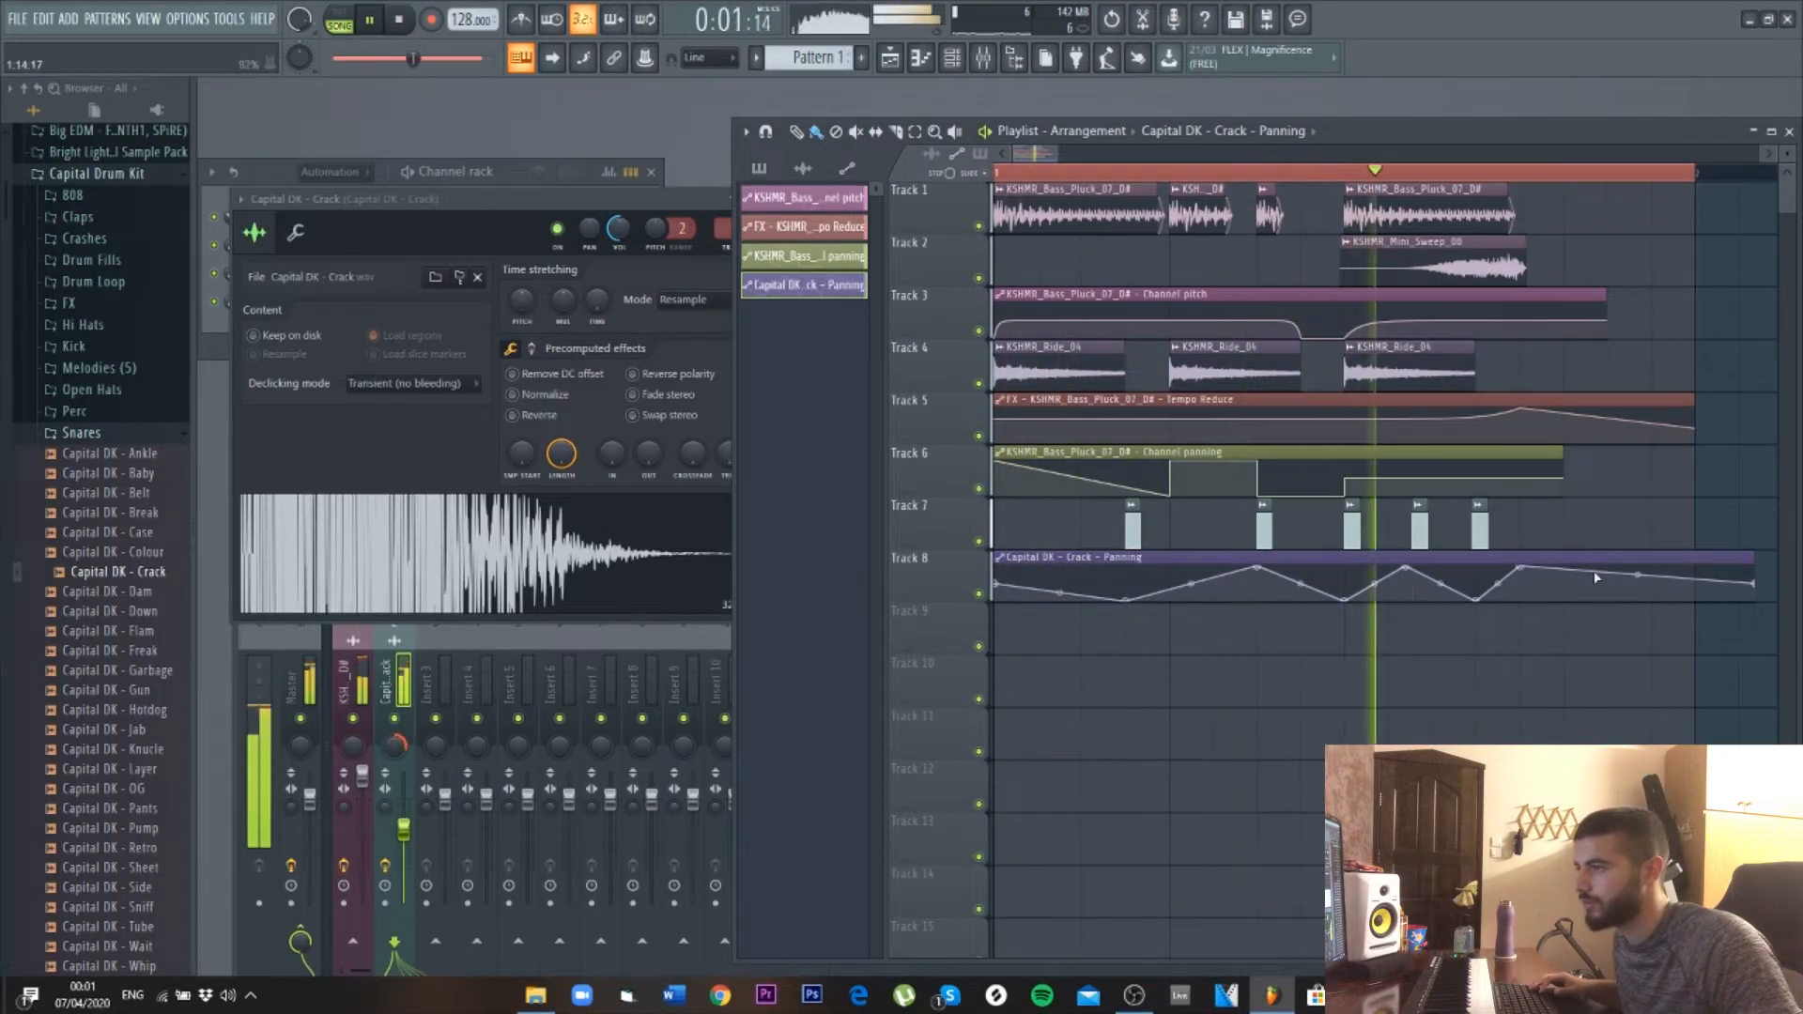
right_click(1565, 572)
drag(1564, 572, 1522, 581)
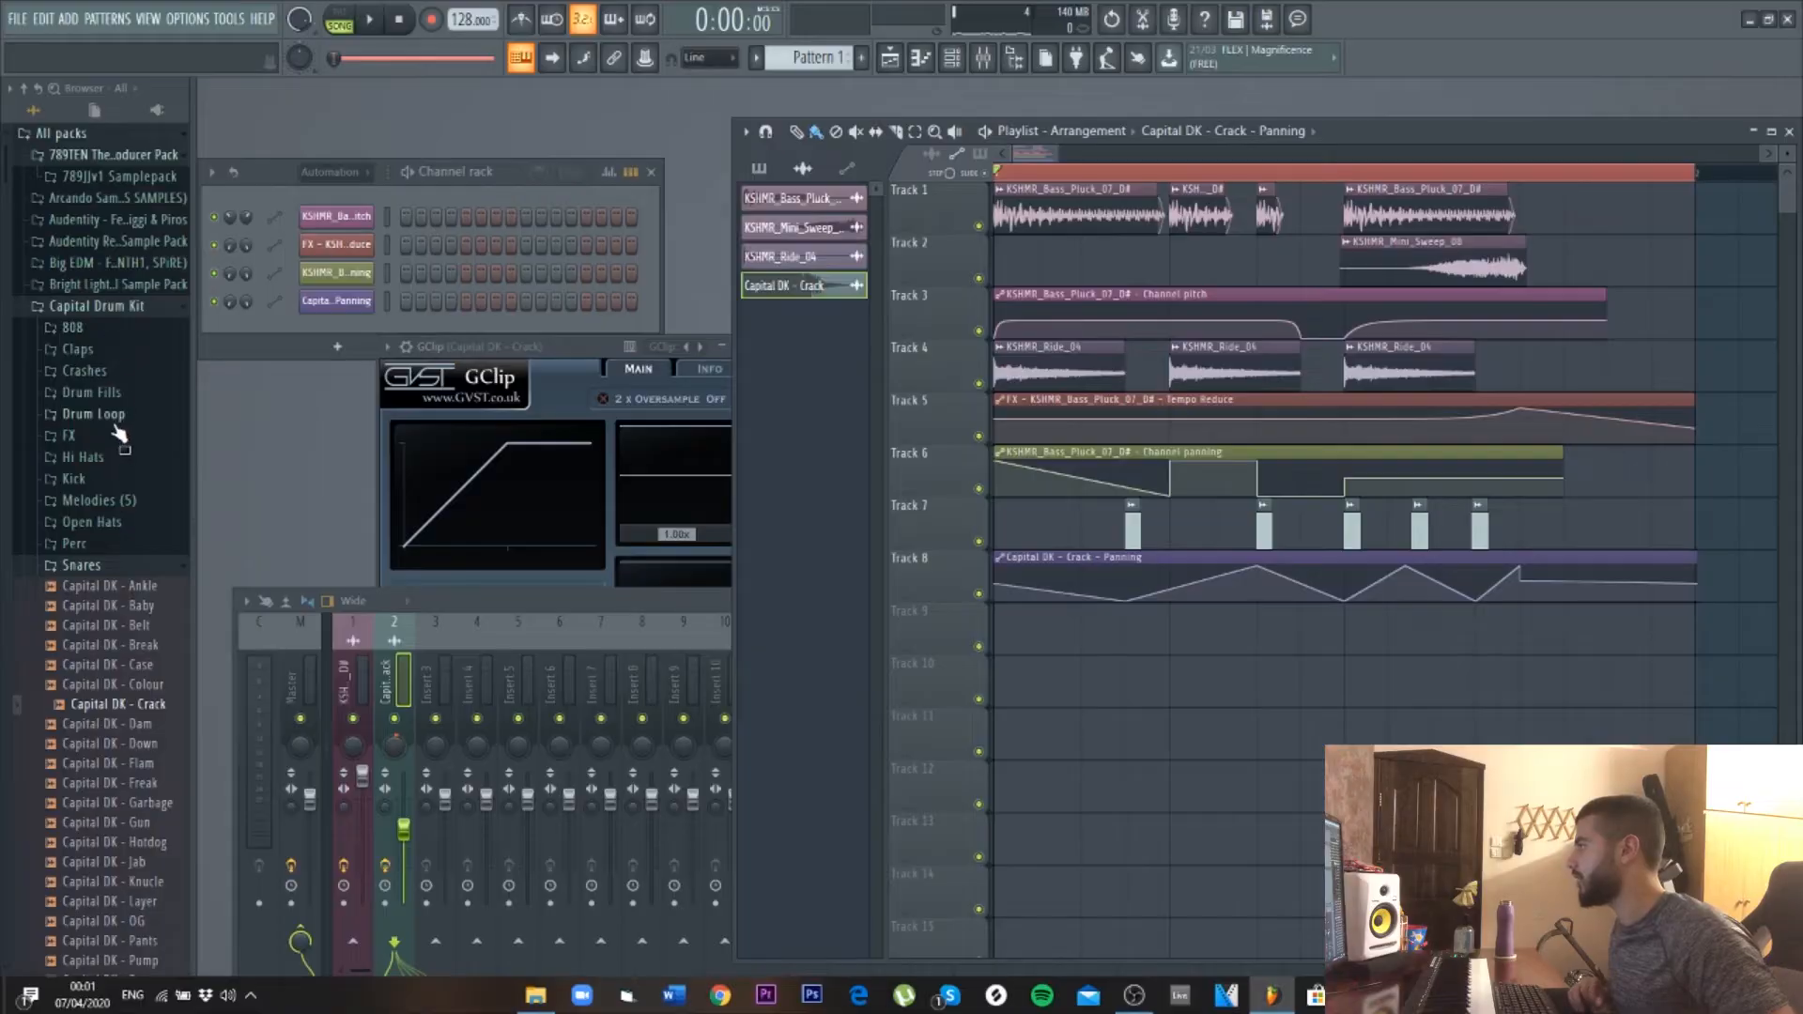
- Place the Capital DK - King kick from the Capital Drum Kit at the start of Track 9 and open its sample settings
scroll(129, 310, down, 3)
click(132, 306)
drag(118, 445, 1009, 674)
double_click(1044, 627)
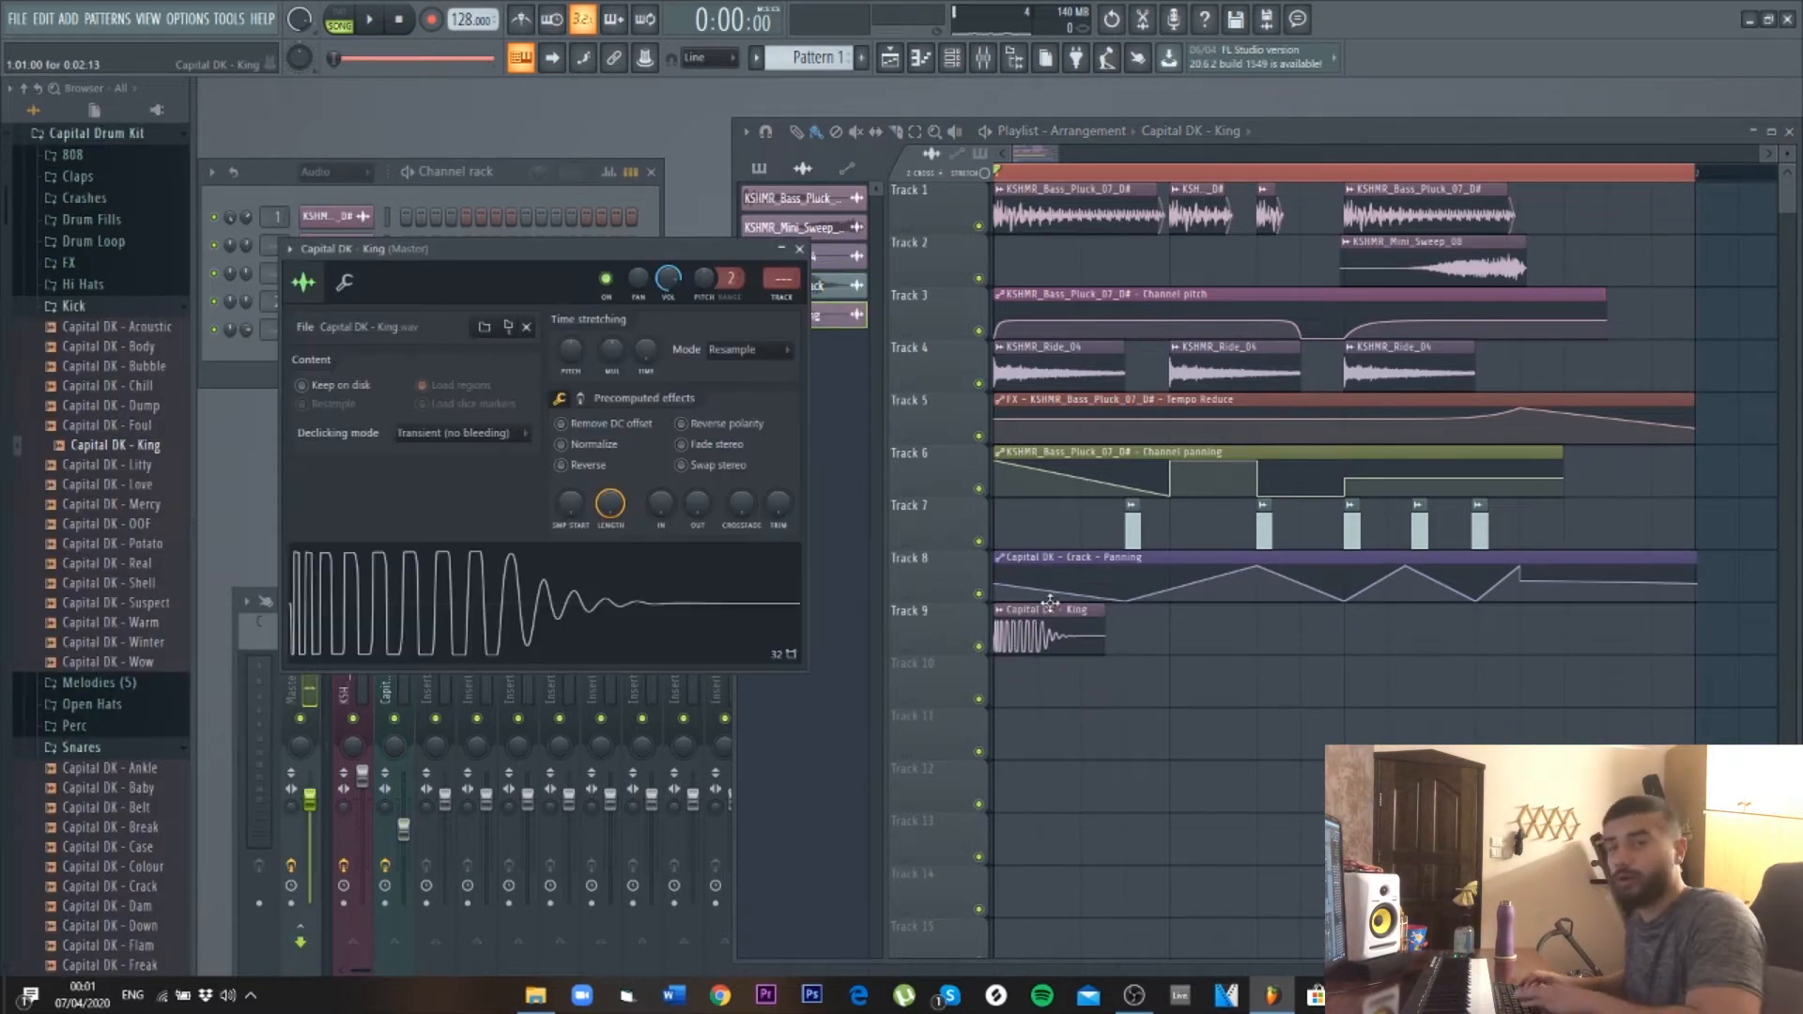
- Route the King kick to mixer track 3 and cut its high frequencies with a low-pass in Fruity Parametric EQ 2
key(ctrl+l)
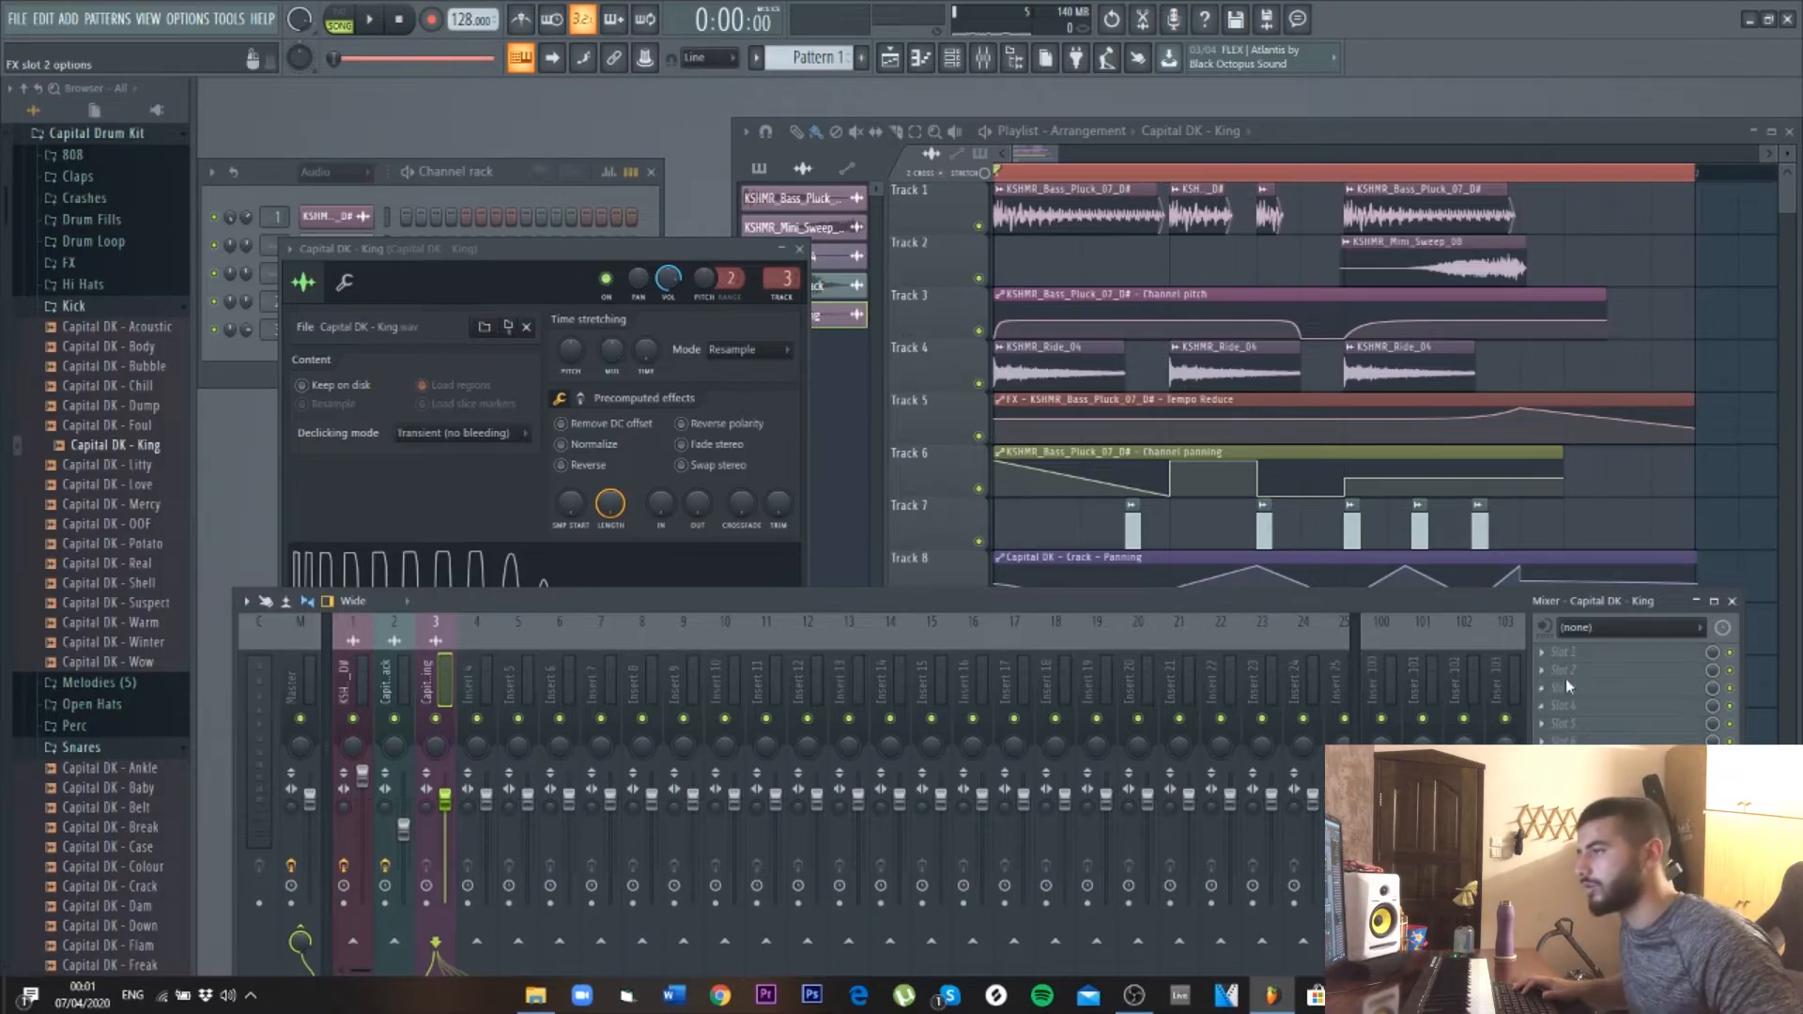
click(1563, 652)
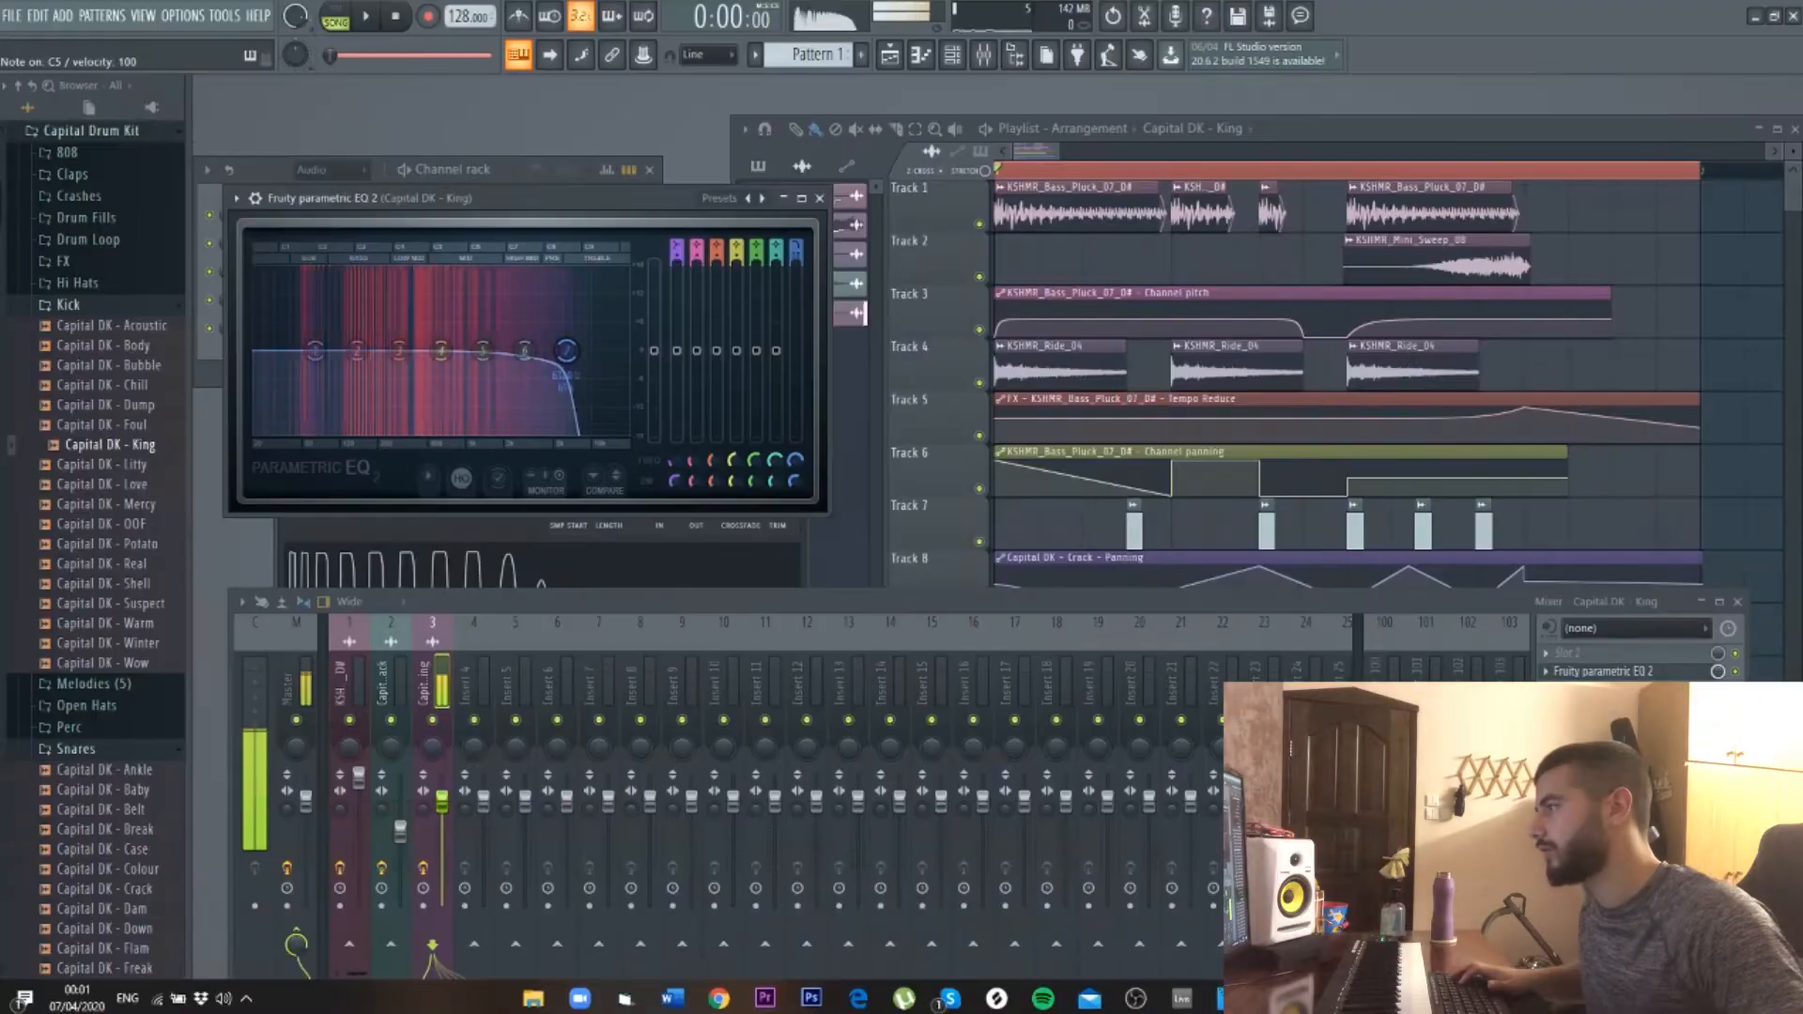
drag(566, 351, 354, 352)
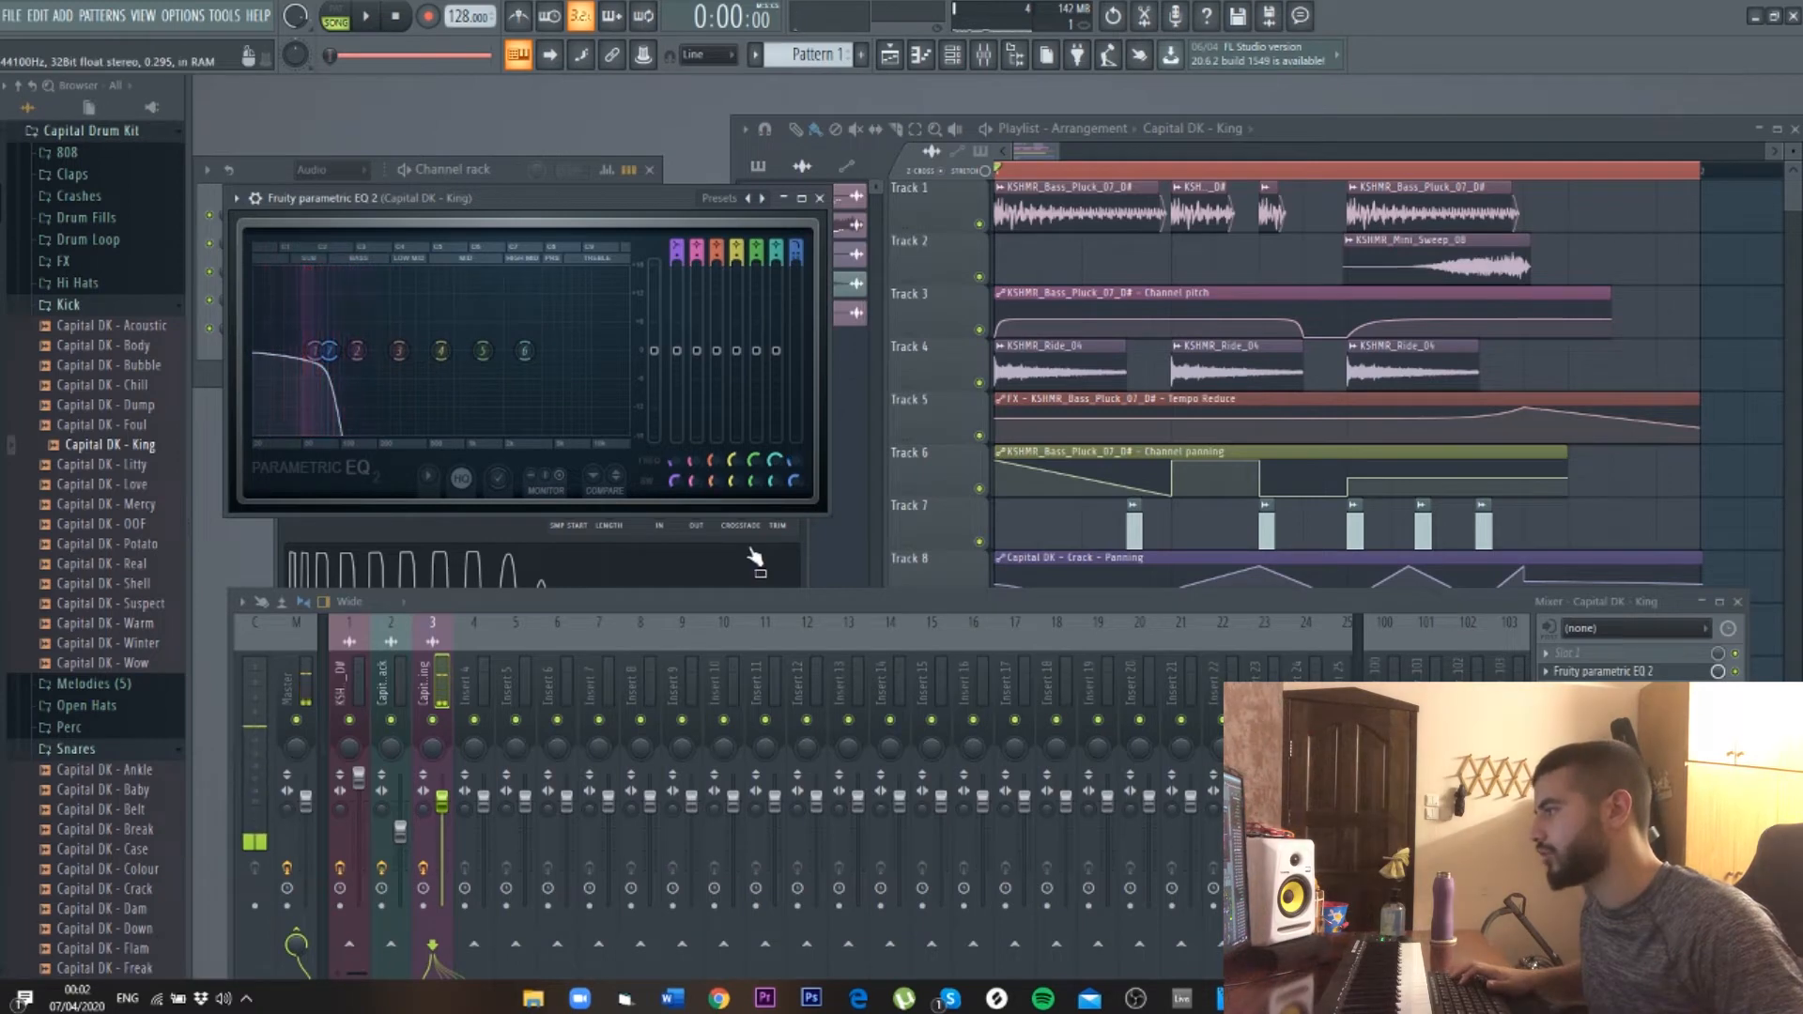
- Add a precomputed fade-out to the King sample and move its EQ low-pass cutoff slightly higher
click(682, 542)
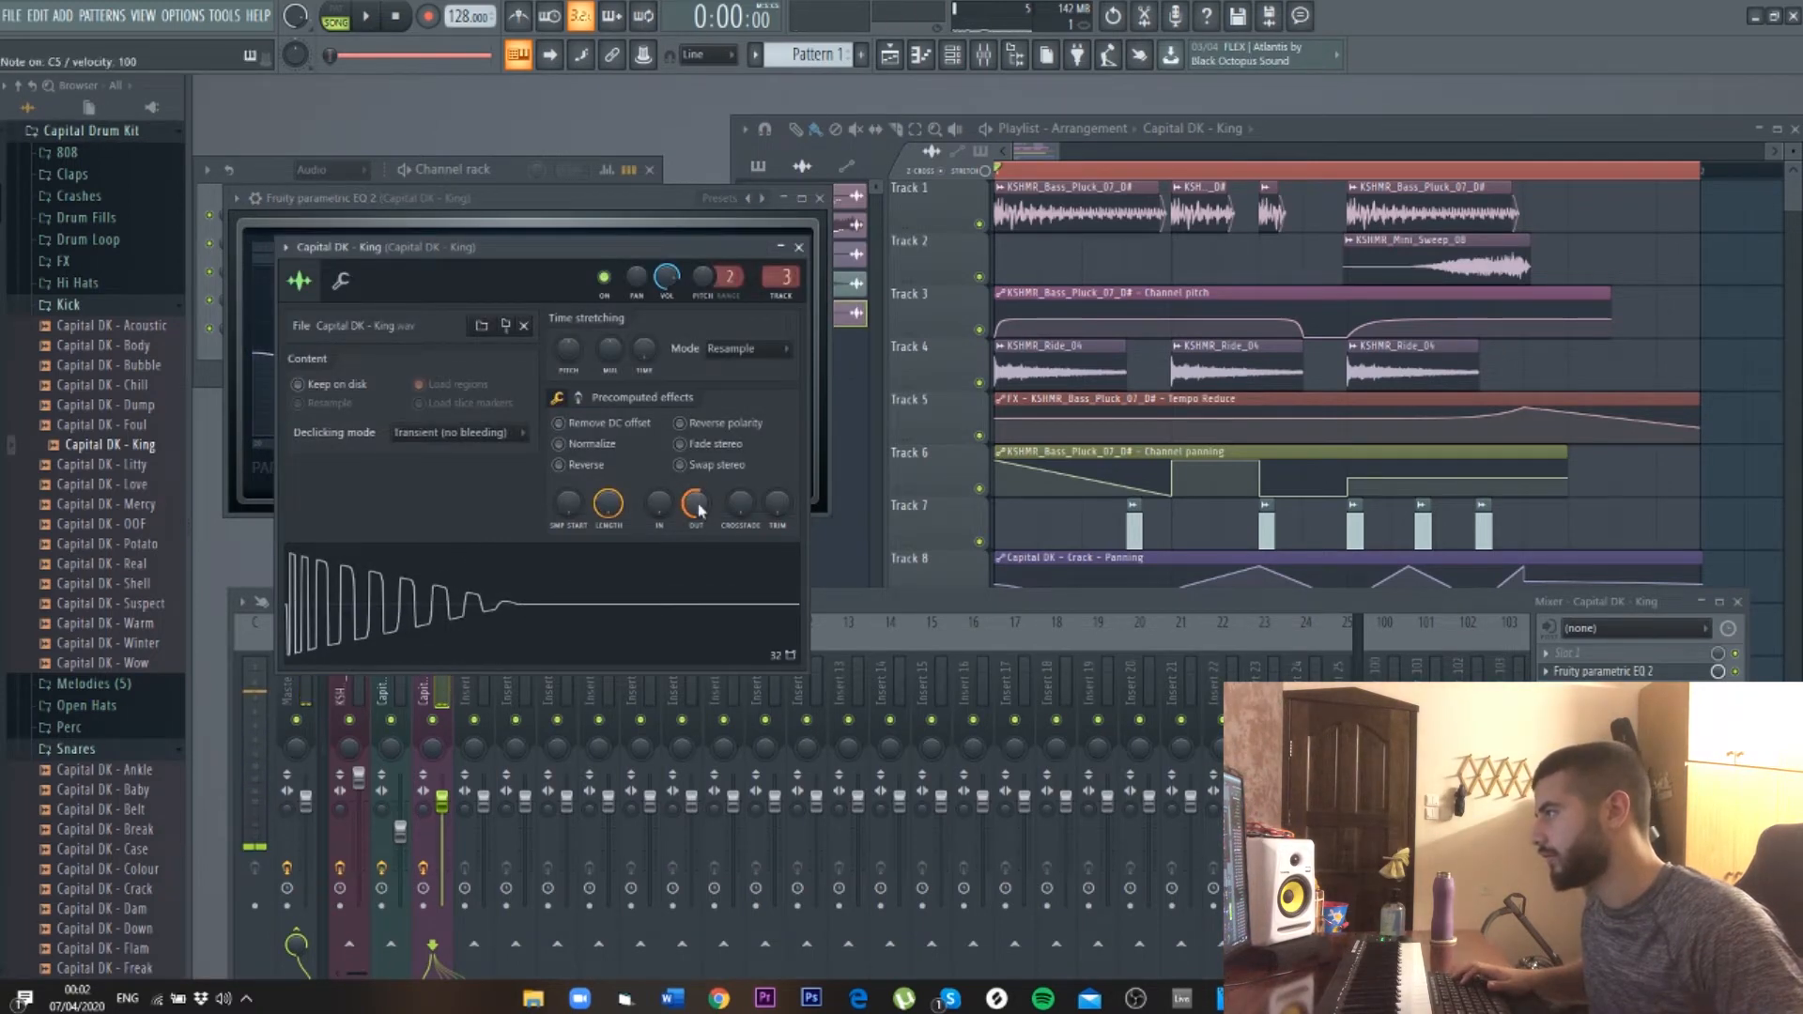
click(711, 206)
drag(328, 351, 367, 351)
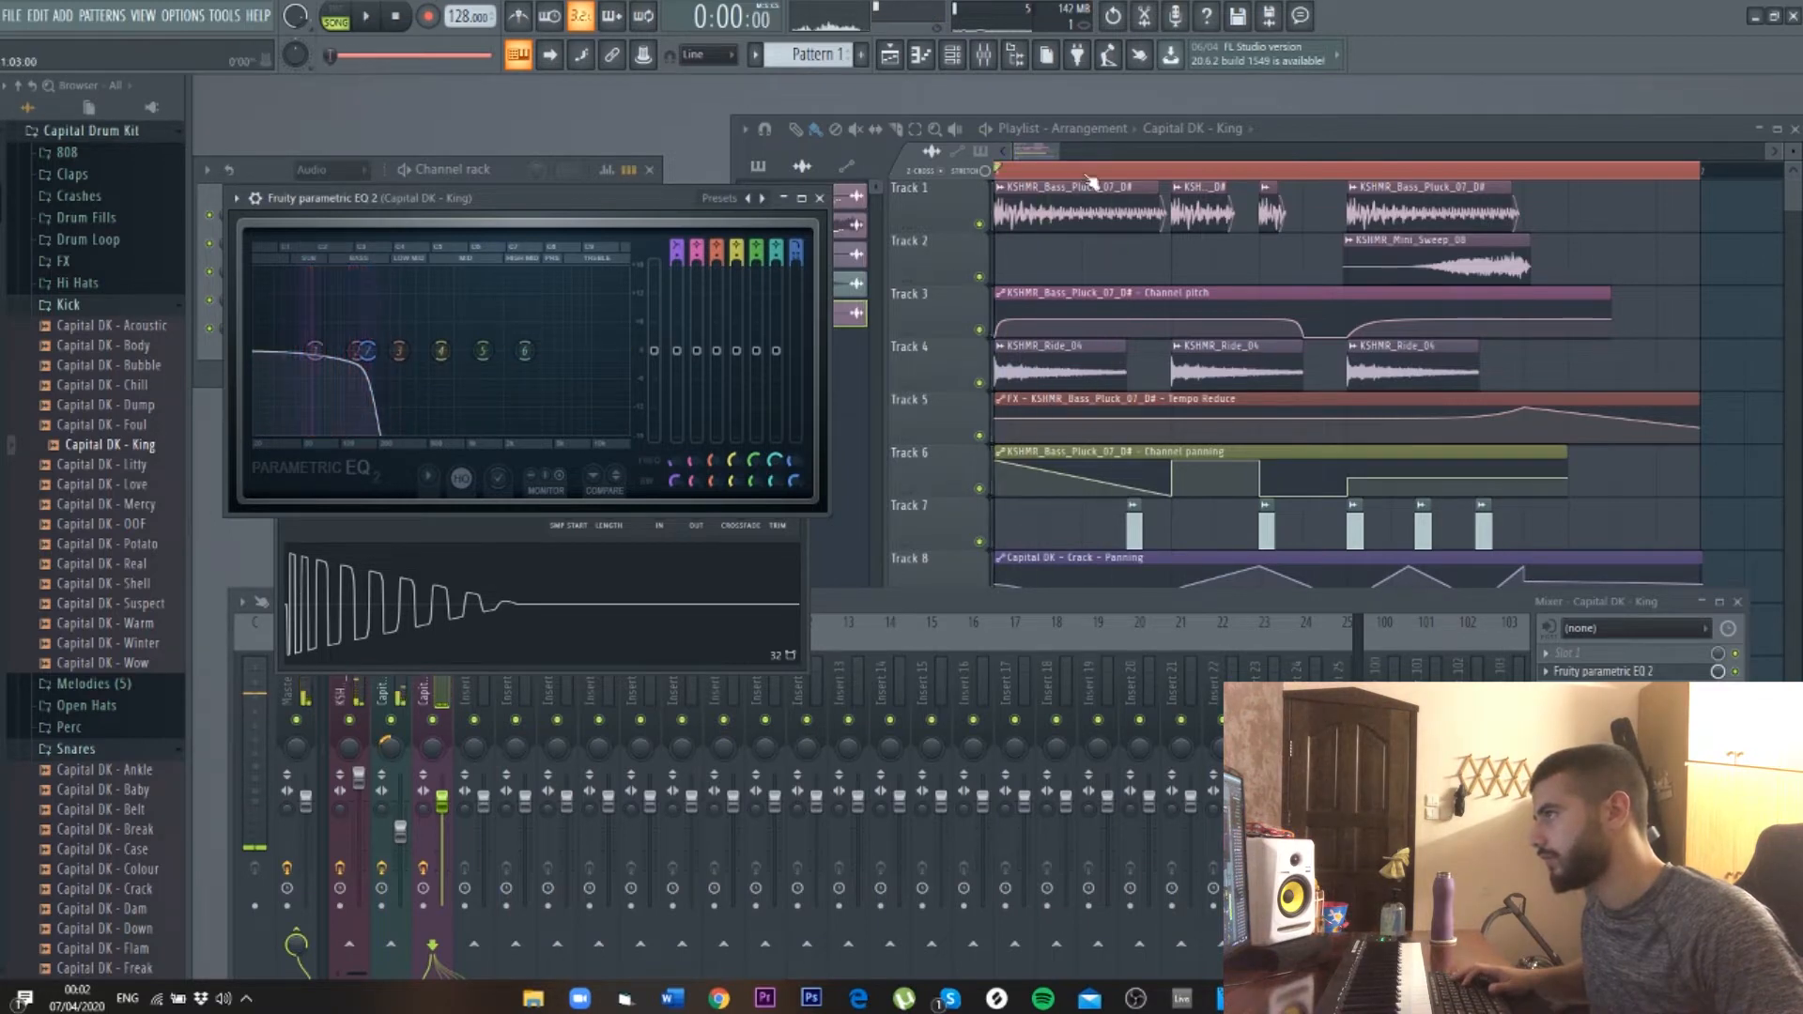
- Place copies of the King kick in Track 9 at 1:05:00 and 1:09:00 and play the loop
click(1048, 149)
scroll(1066, 474, down, 2)
key(space)
drag(1165, 505, 1396, 520)
key(space)
key(space)
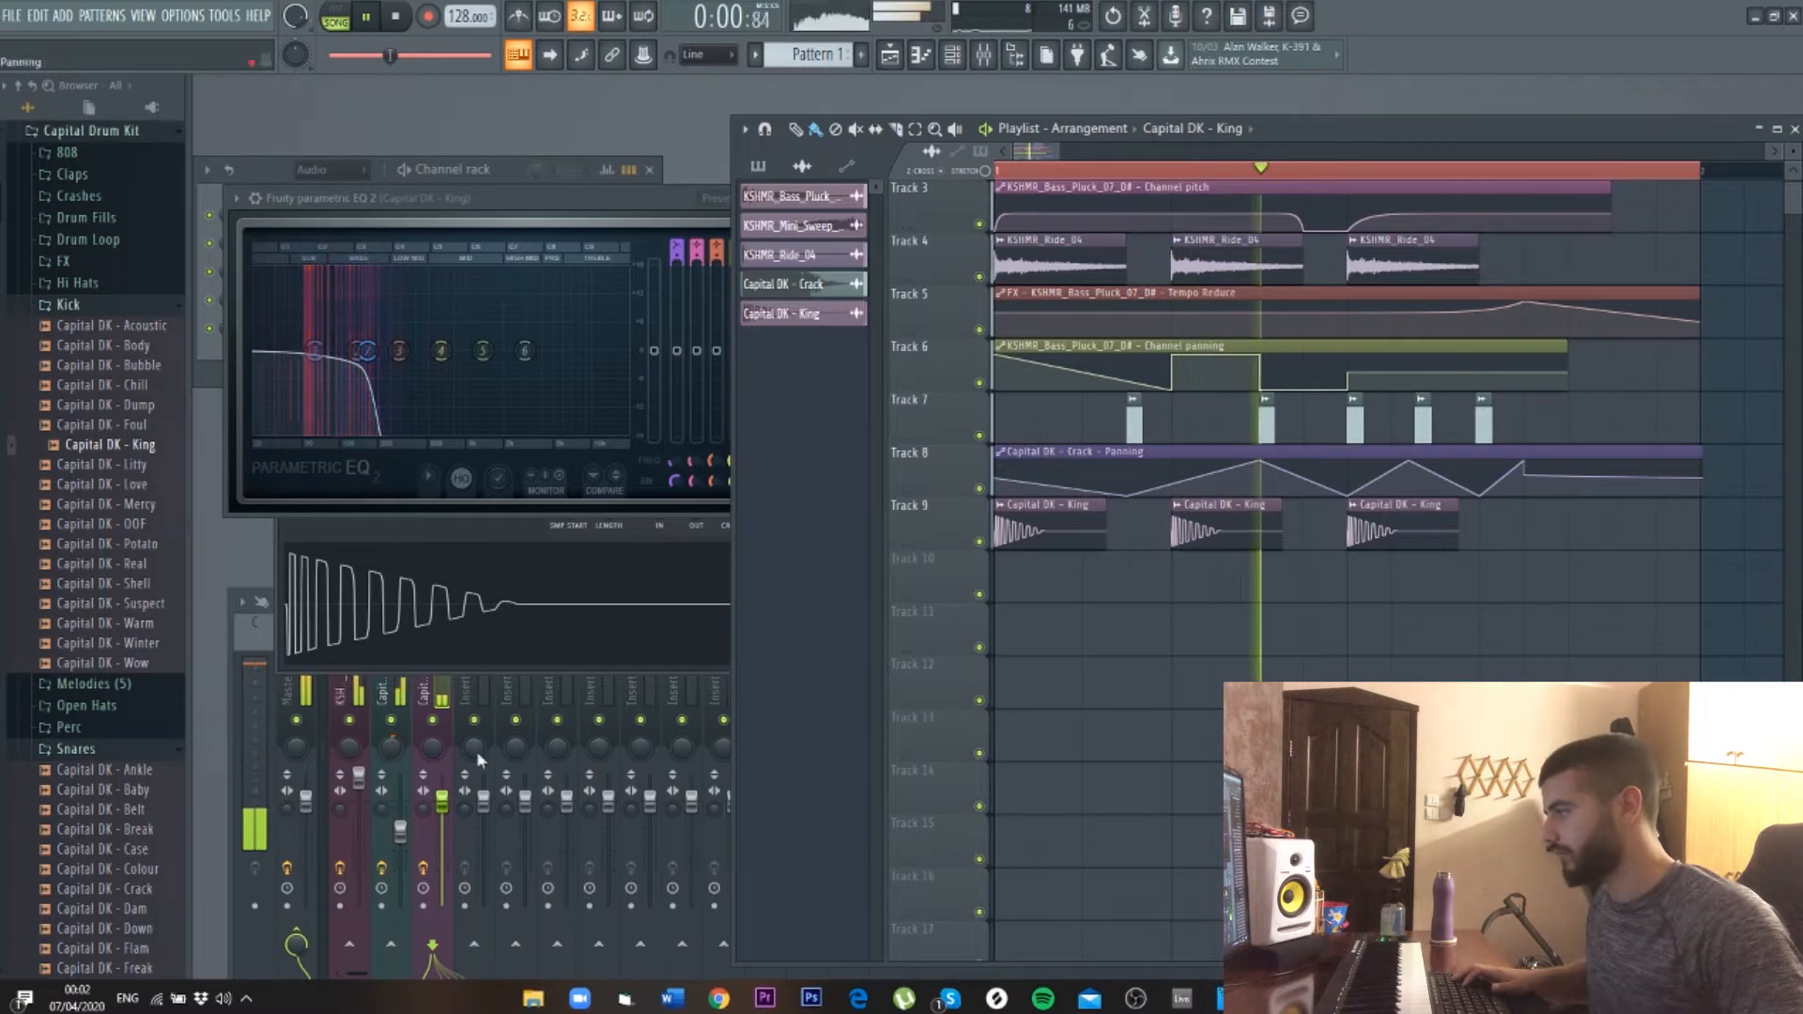
- Lower the King kick's mixer level, add GClip to the bass pluck's mixer track and adjust its gain while previewing
click(451, 807)
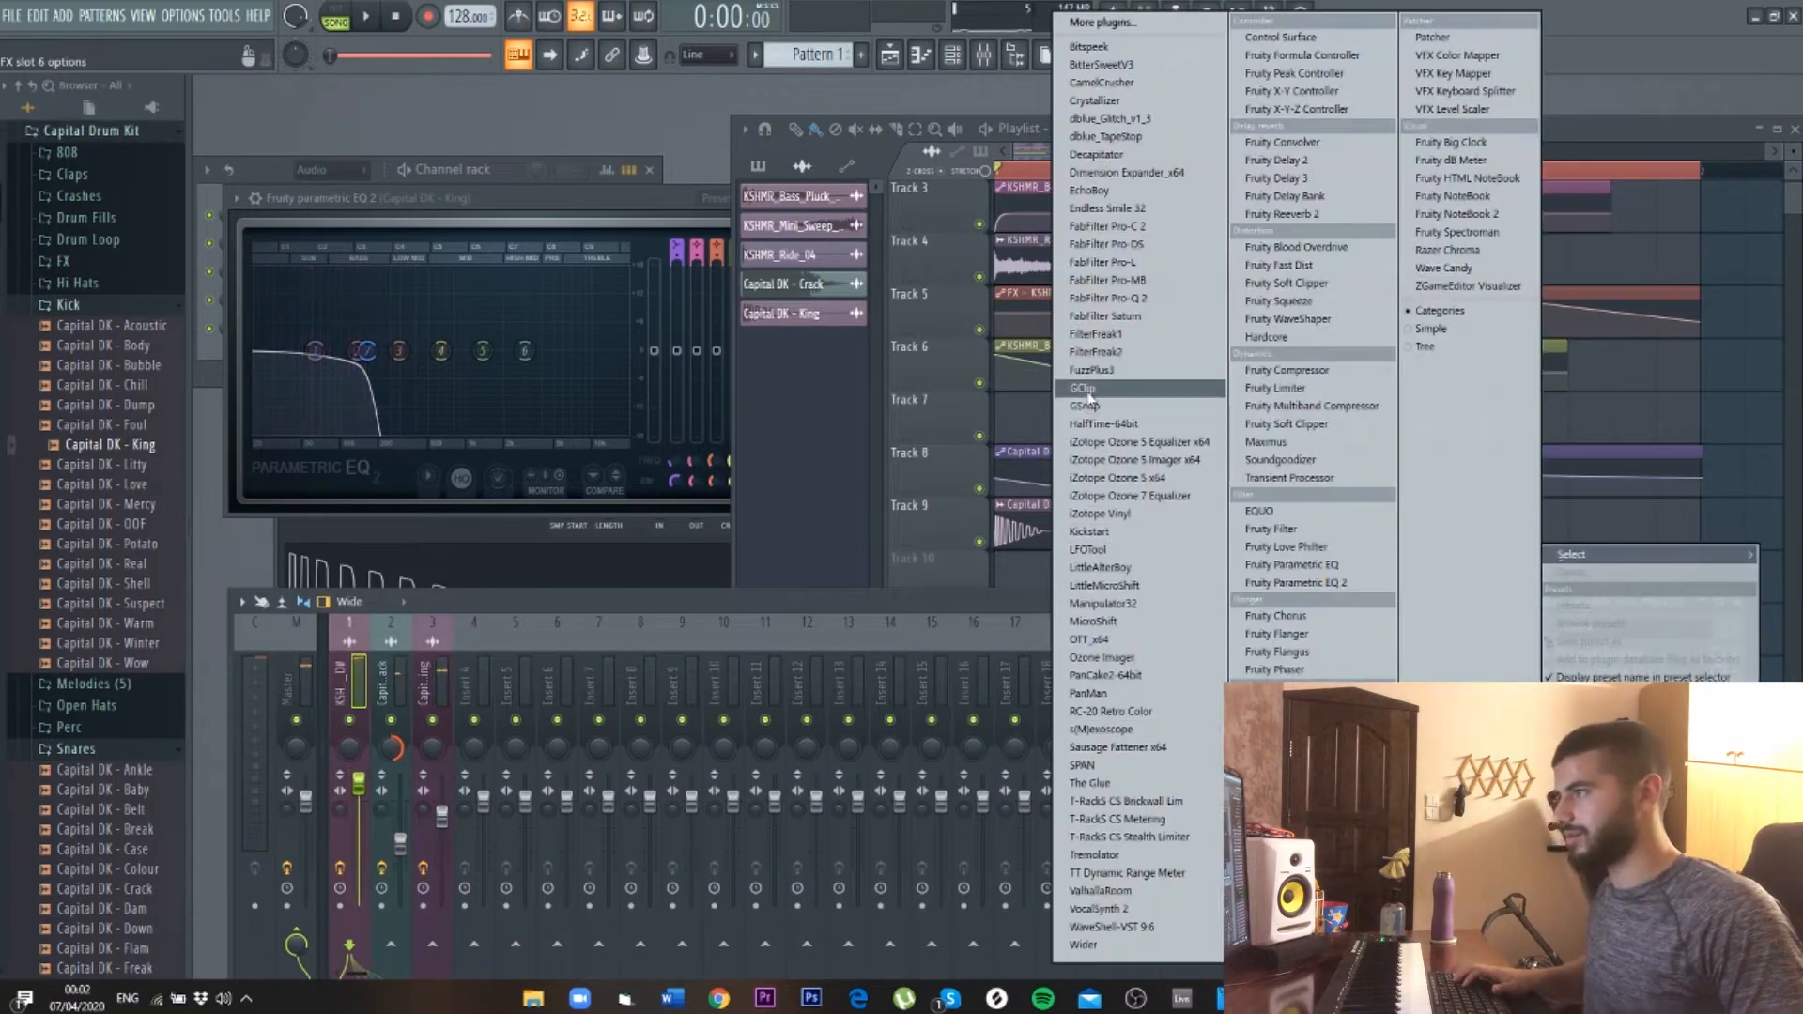
click(1085, 389)
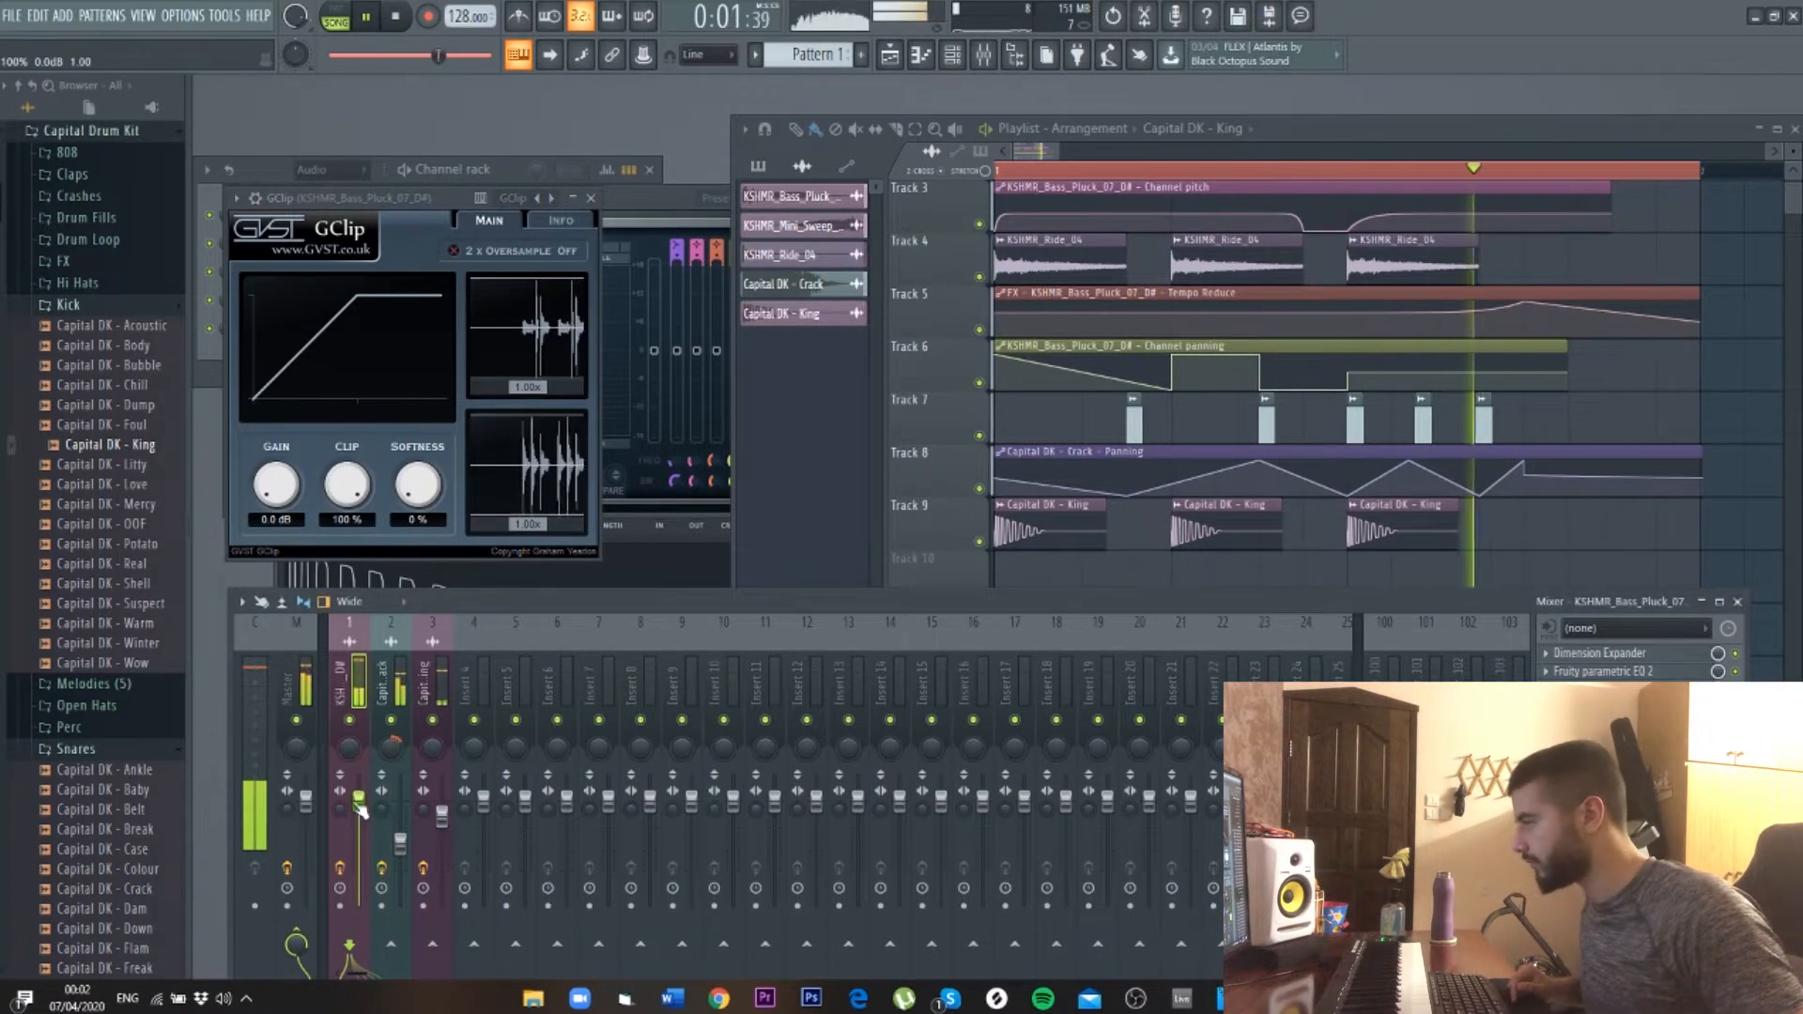
drag(289, 506, 284, 477)
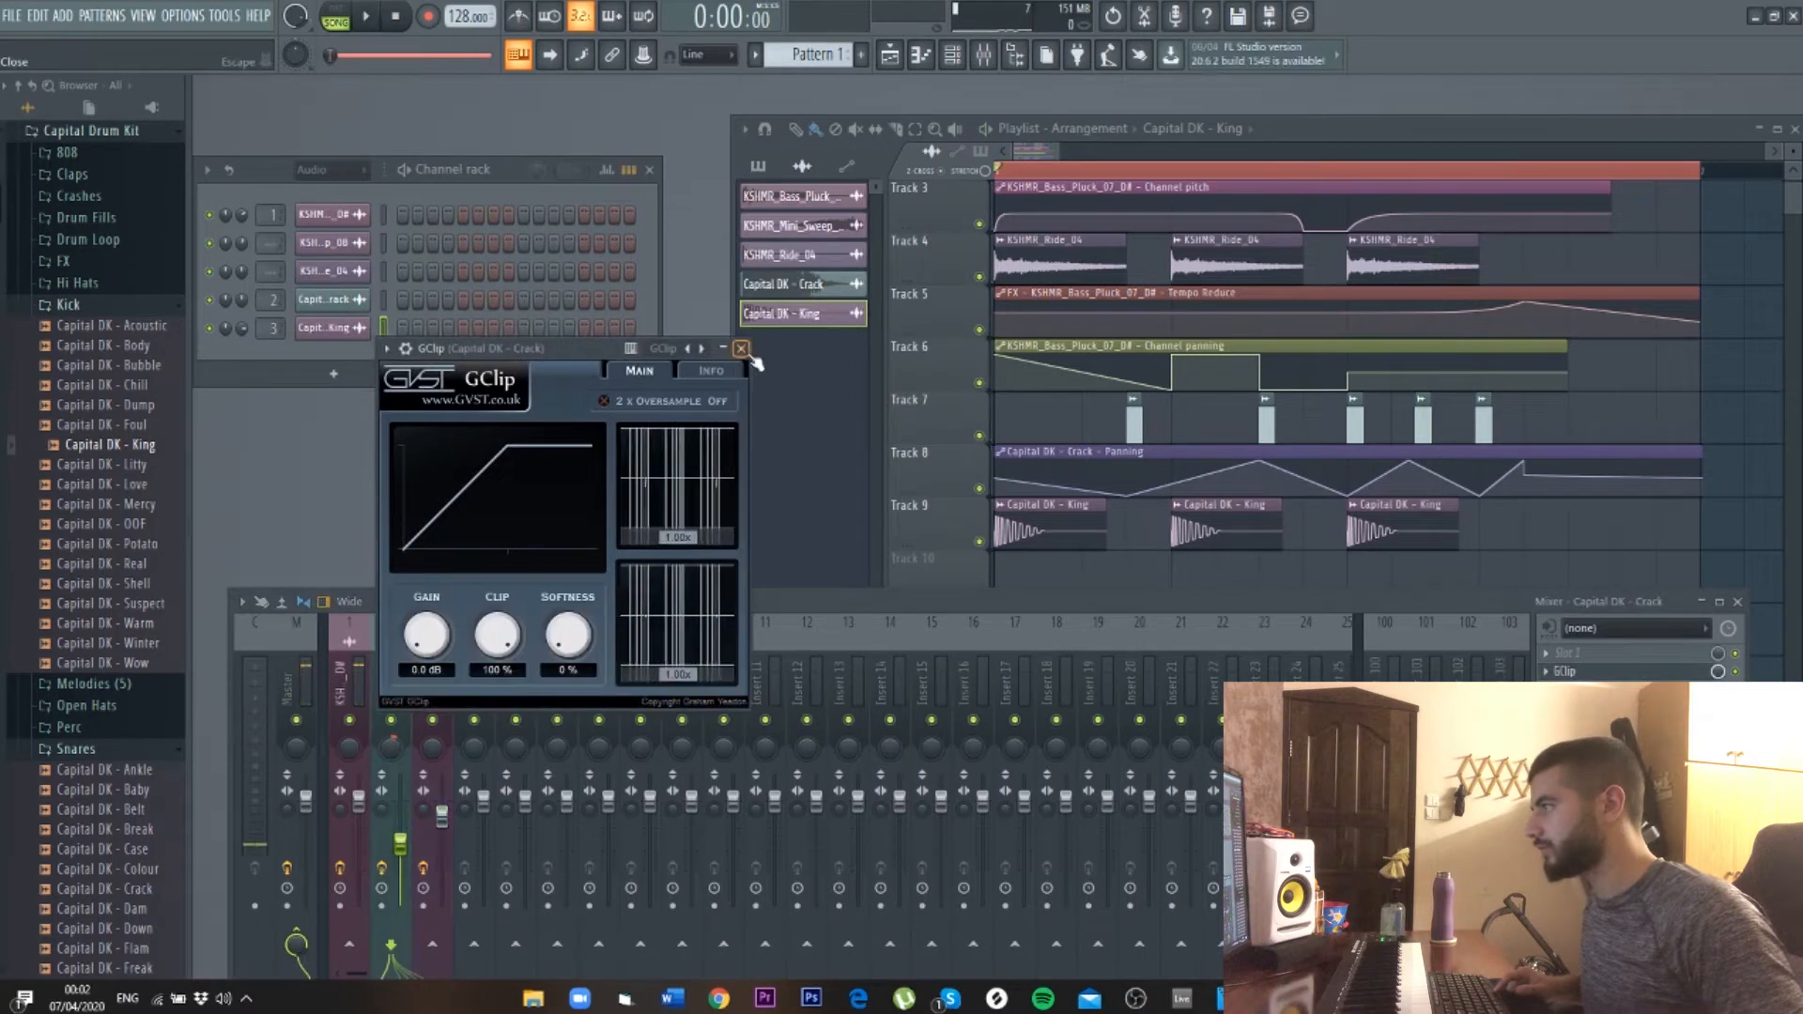
click(719, 345)
key(space)
- Find the VEDM Bass Shots 015 E sample in the Vengeance pack and place it in Track 1 at 1:13:00
scroll(129, 476, up, 3)
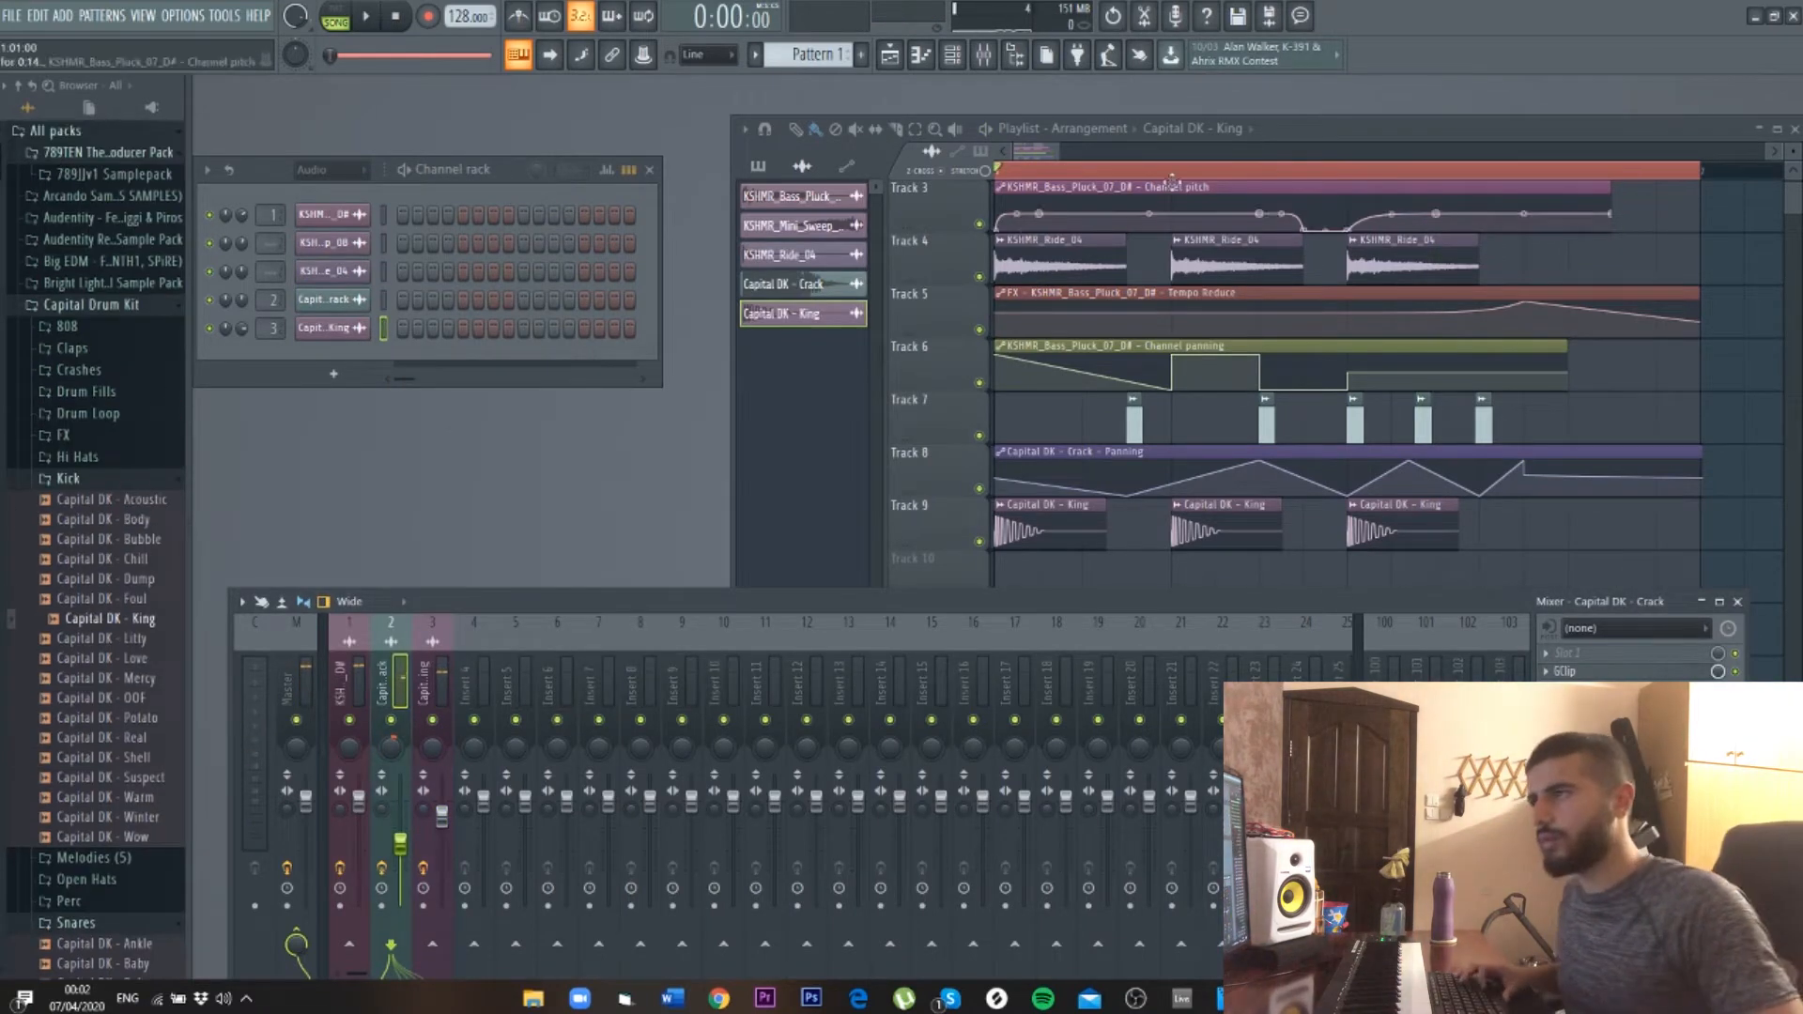
scroll(1569, 218, up, 2)
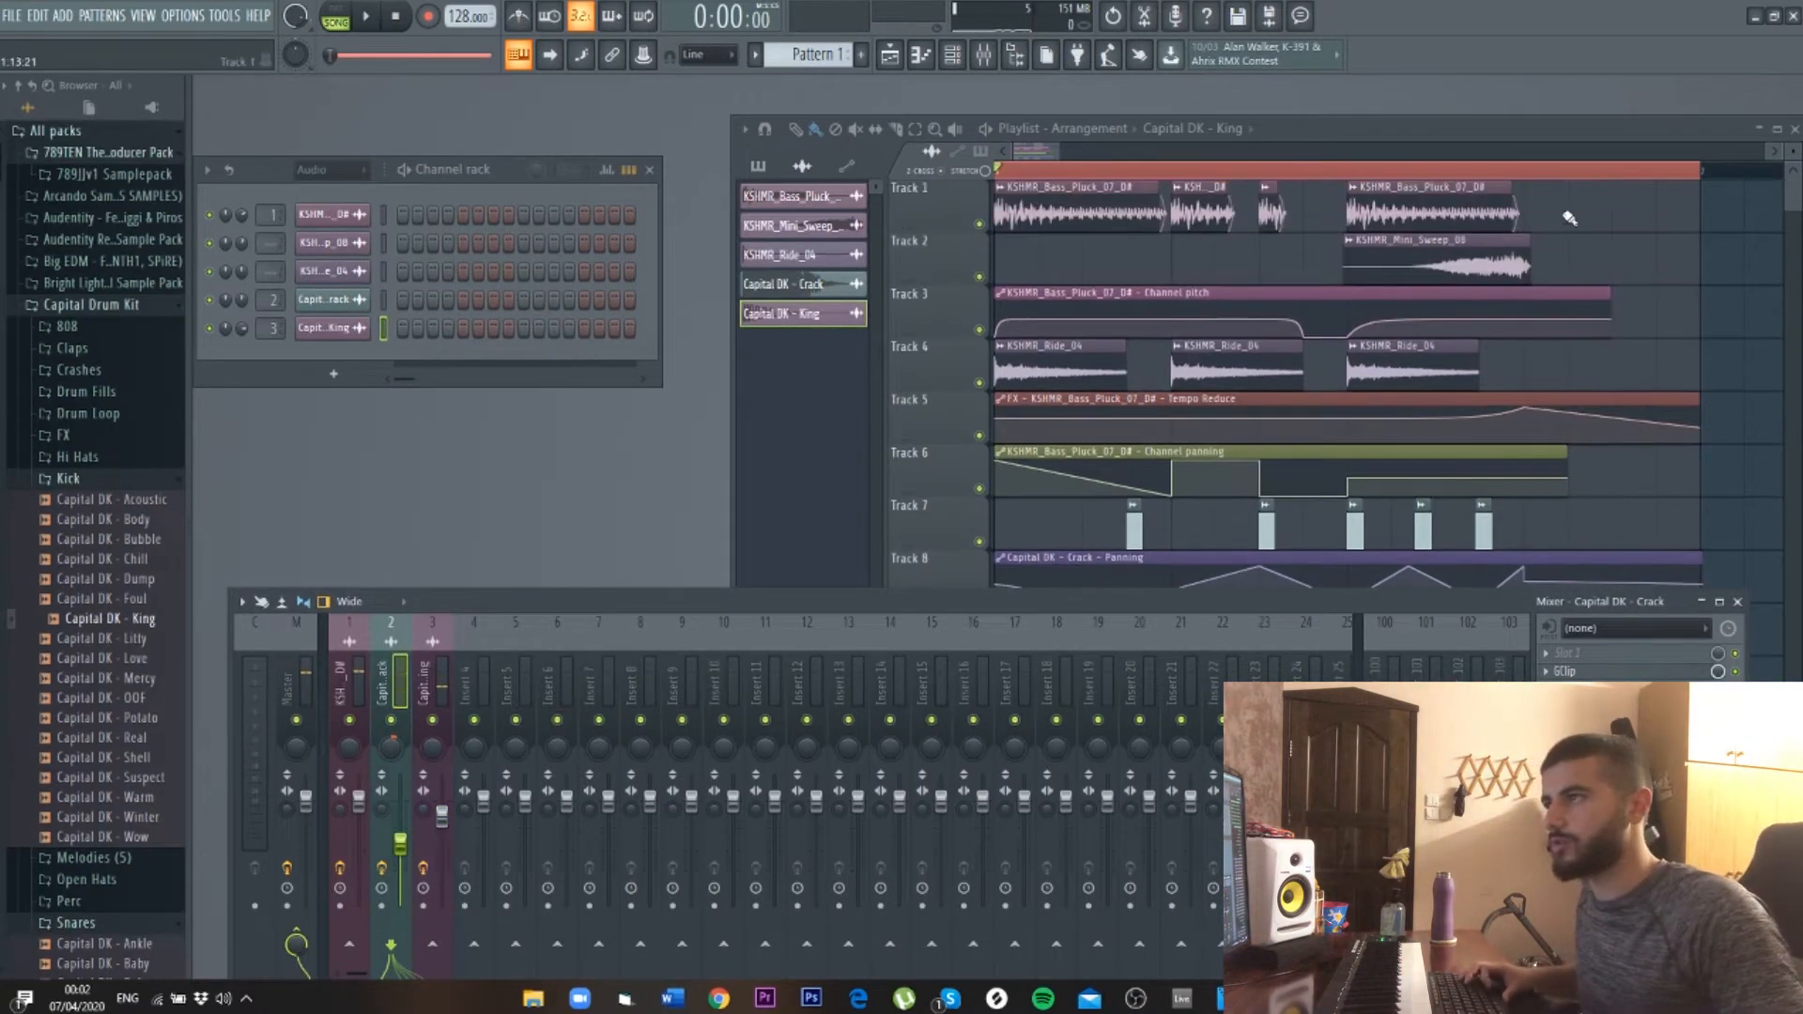
click(1523, 171)
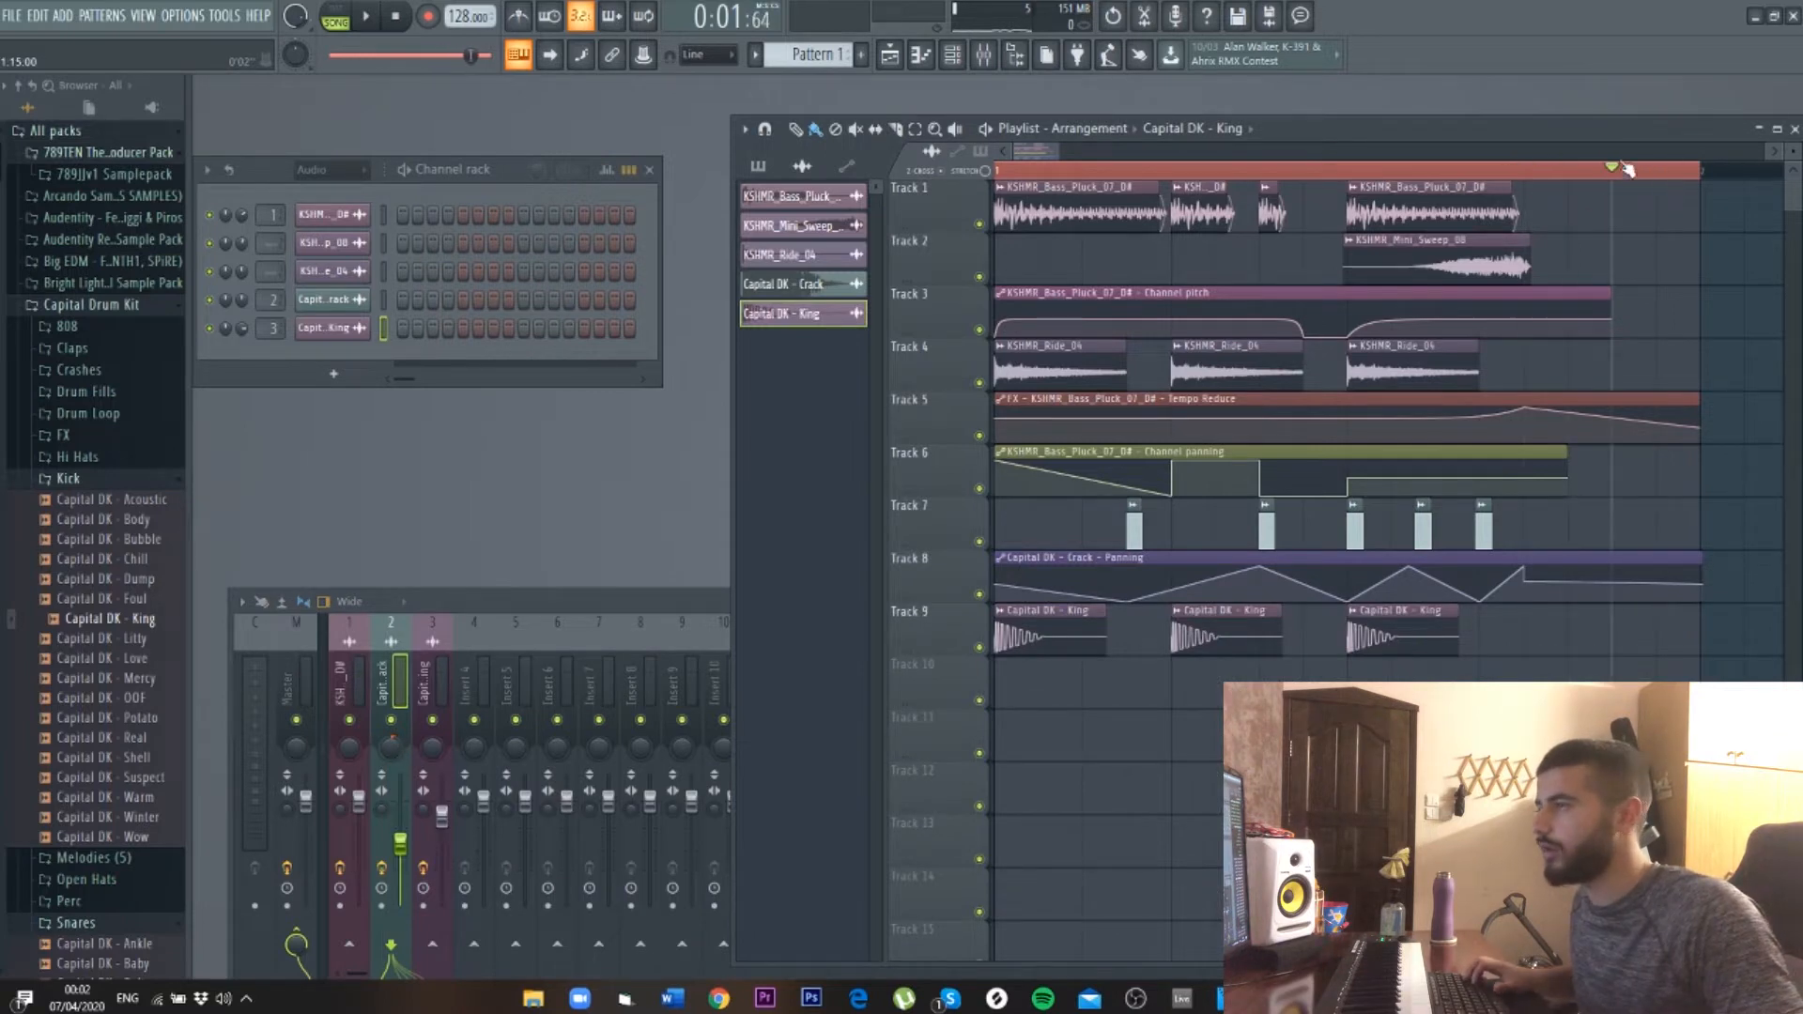
scroll(144, 667, down, 15)
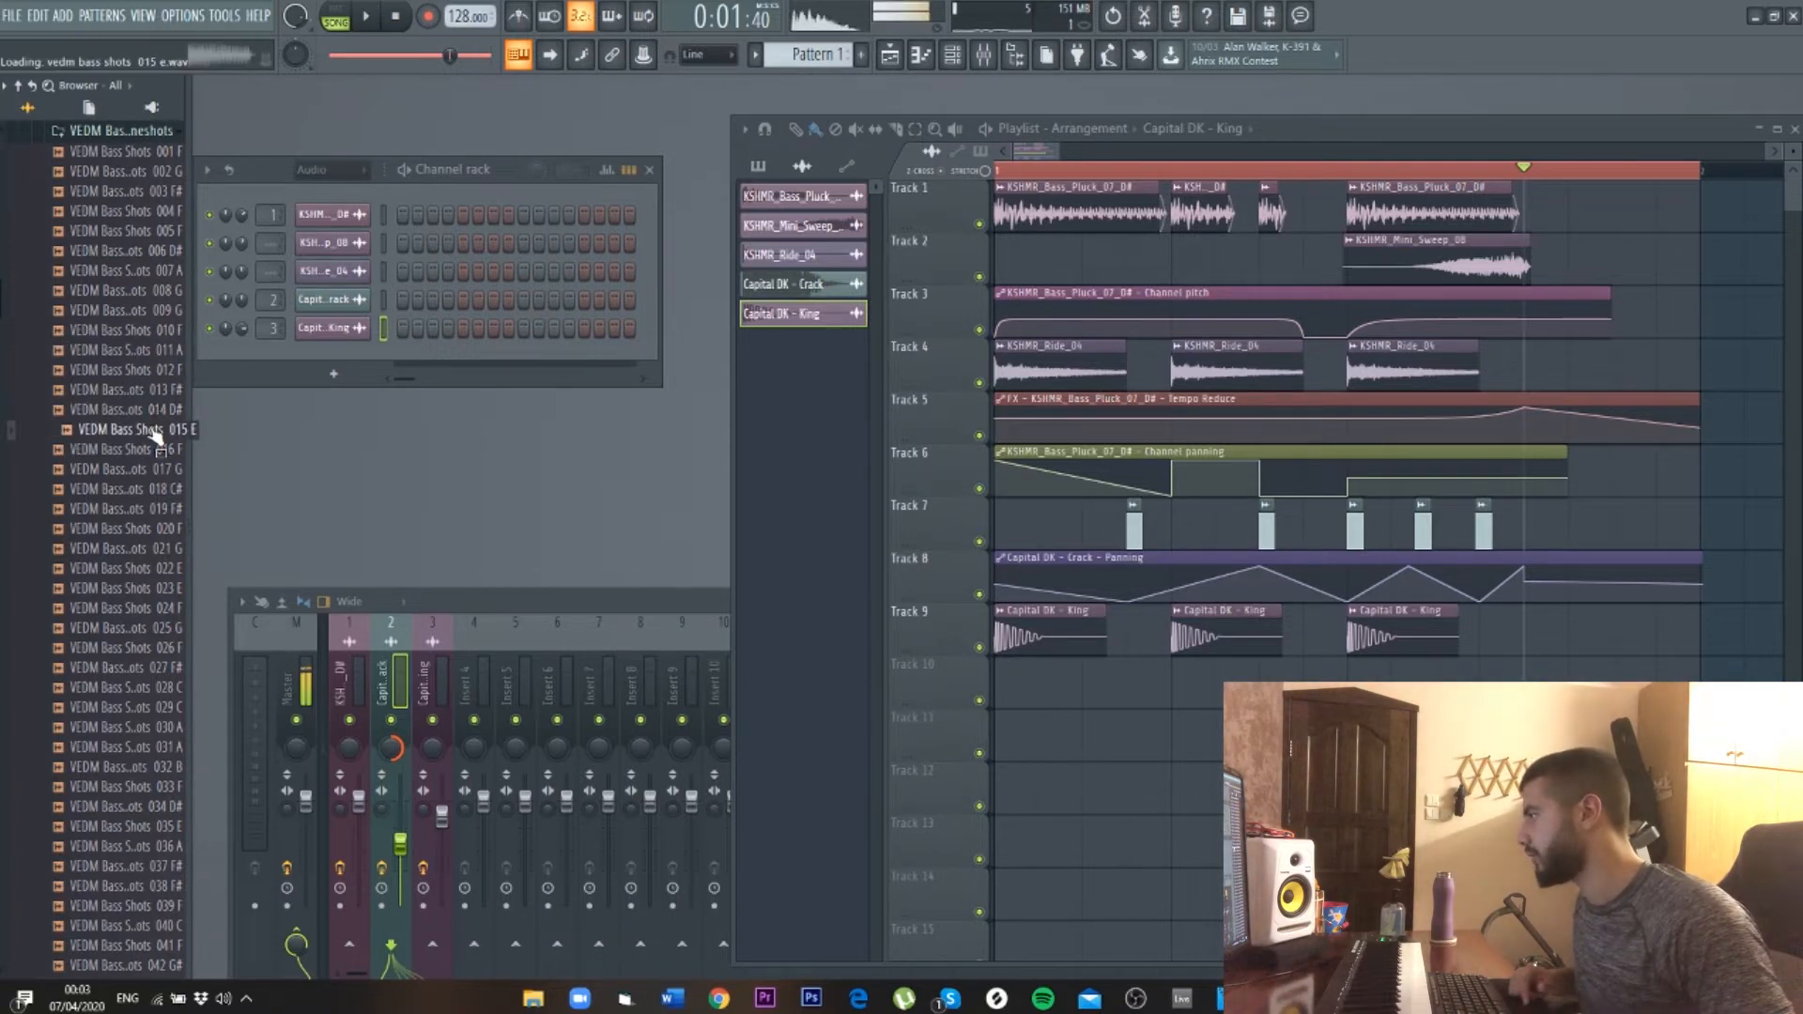
drag(155, 432, 1483, 205)
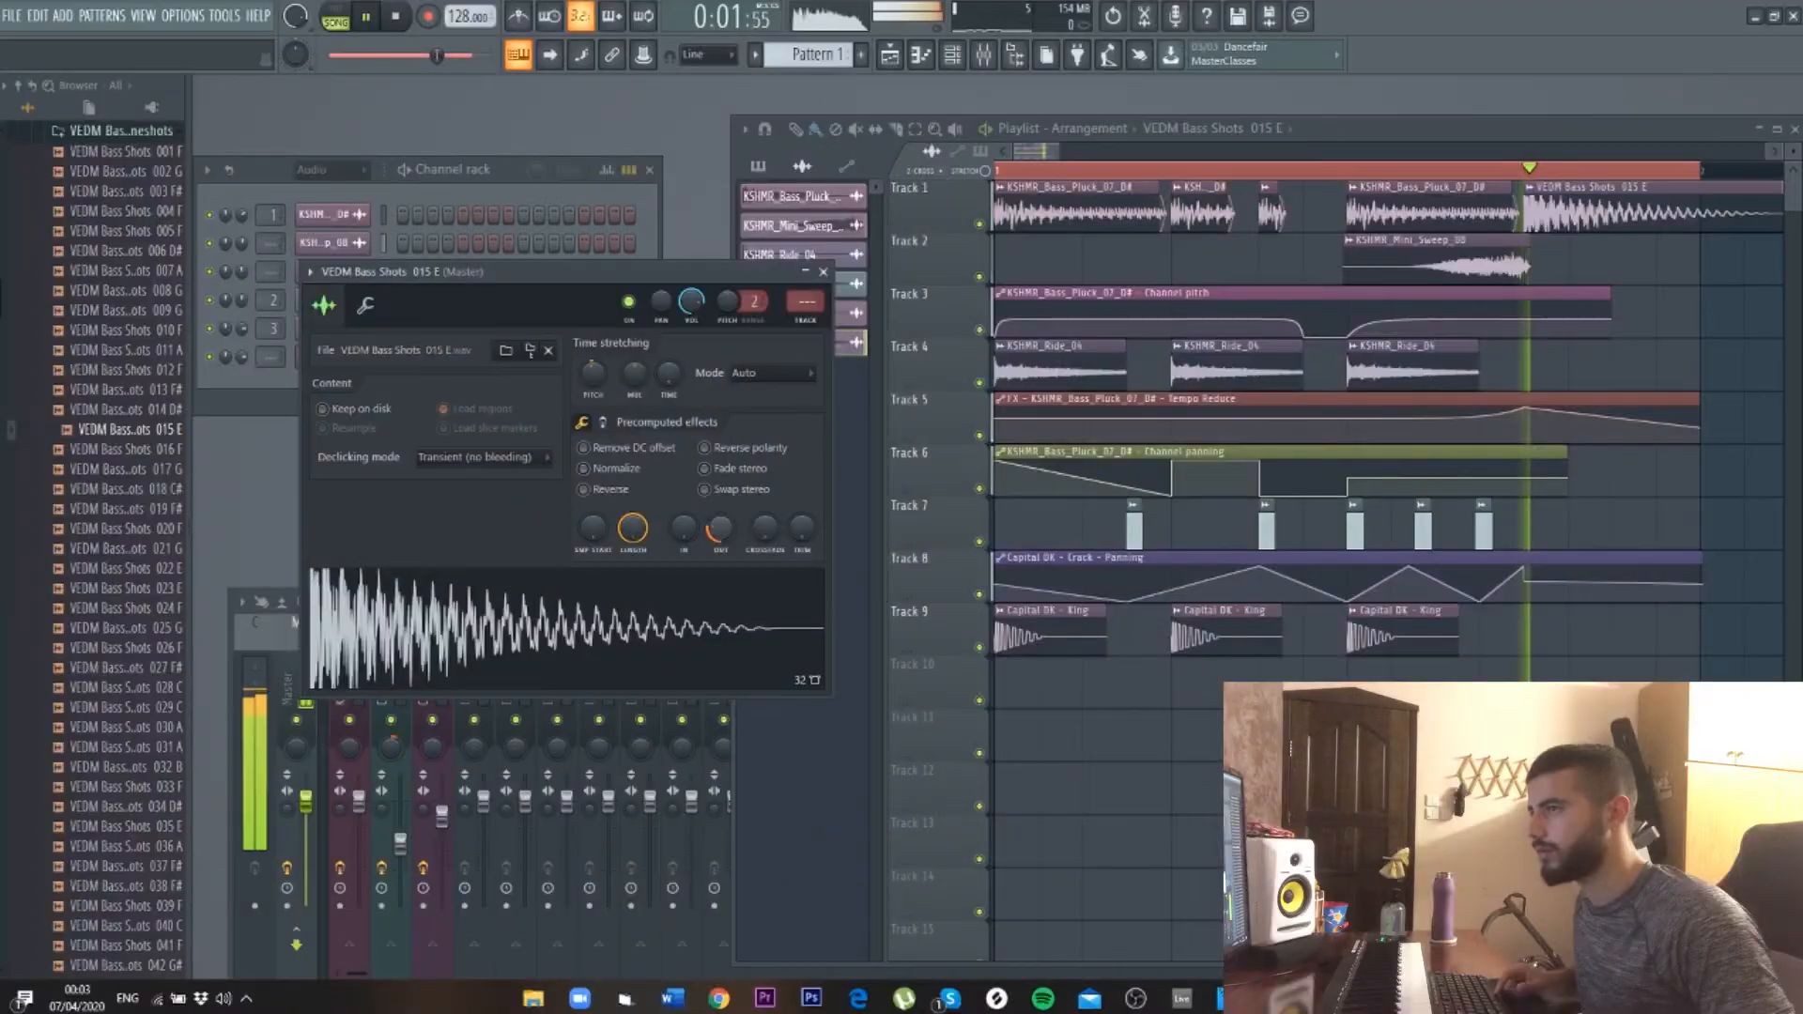
- Remove the bass shot's fade-out, shorten its sample length and set its declicking mode to Transient (bleeding), previewing from 1:13:00
drag(721, 527, 720, 573)
drag(632, 528, 632, 592)
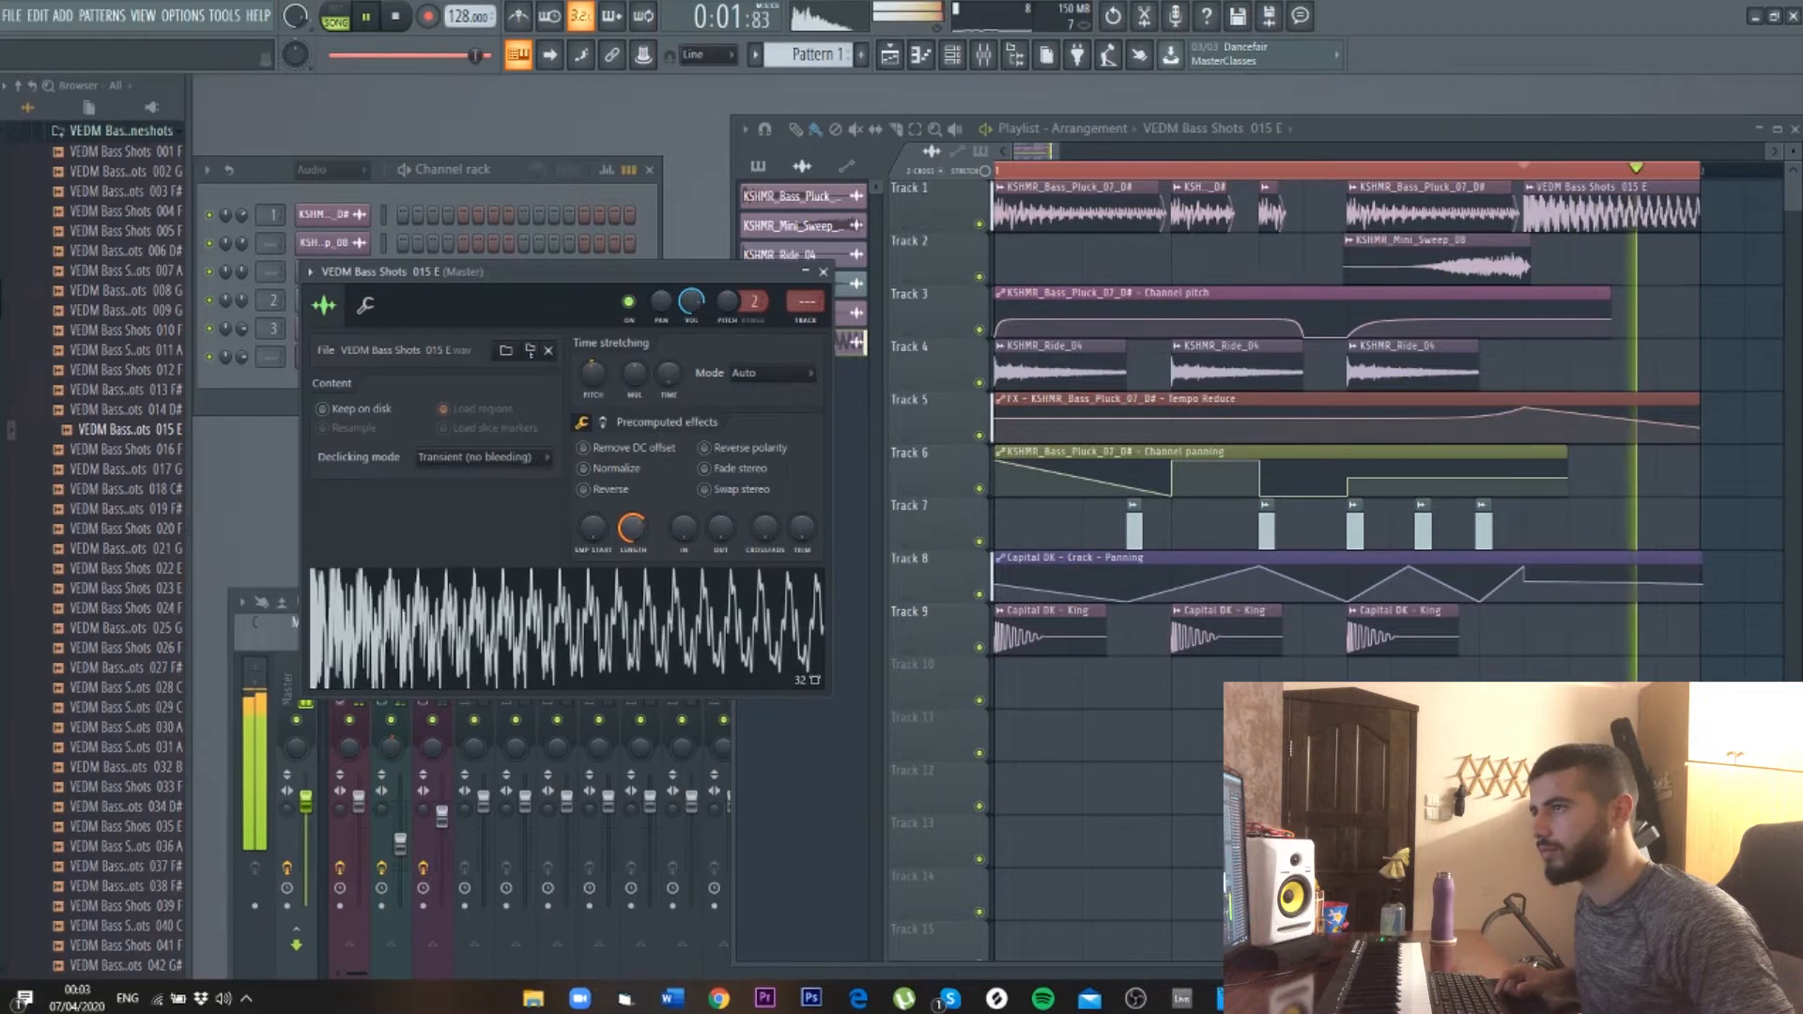
click(482, 457)
click(478, 515)
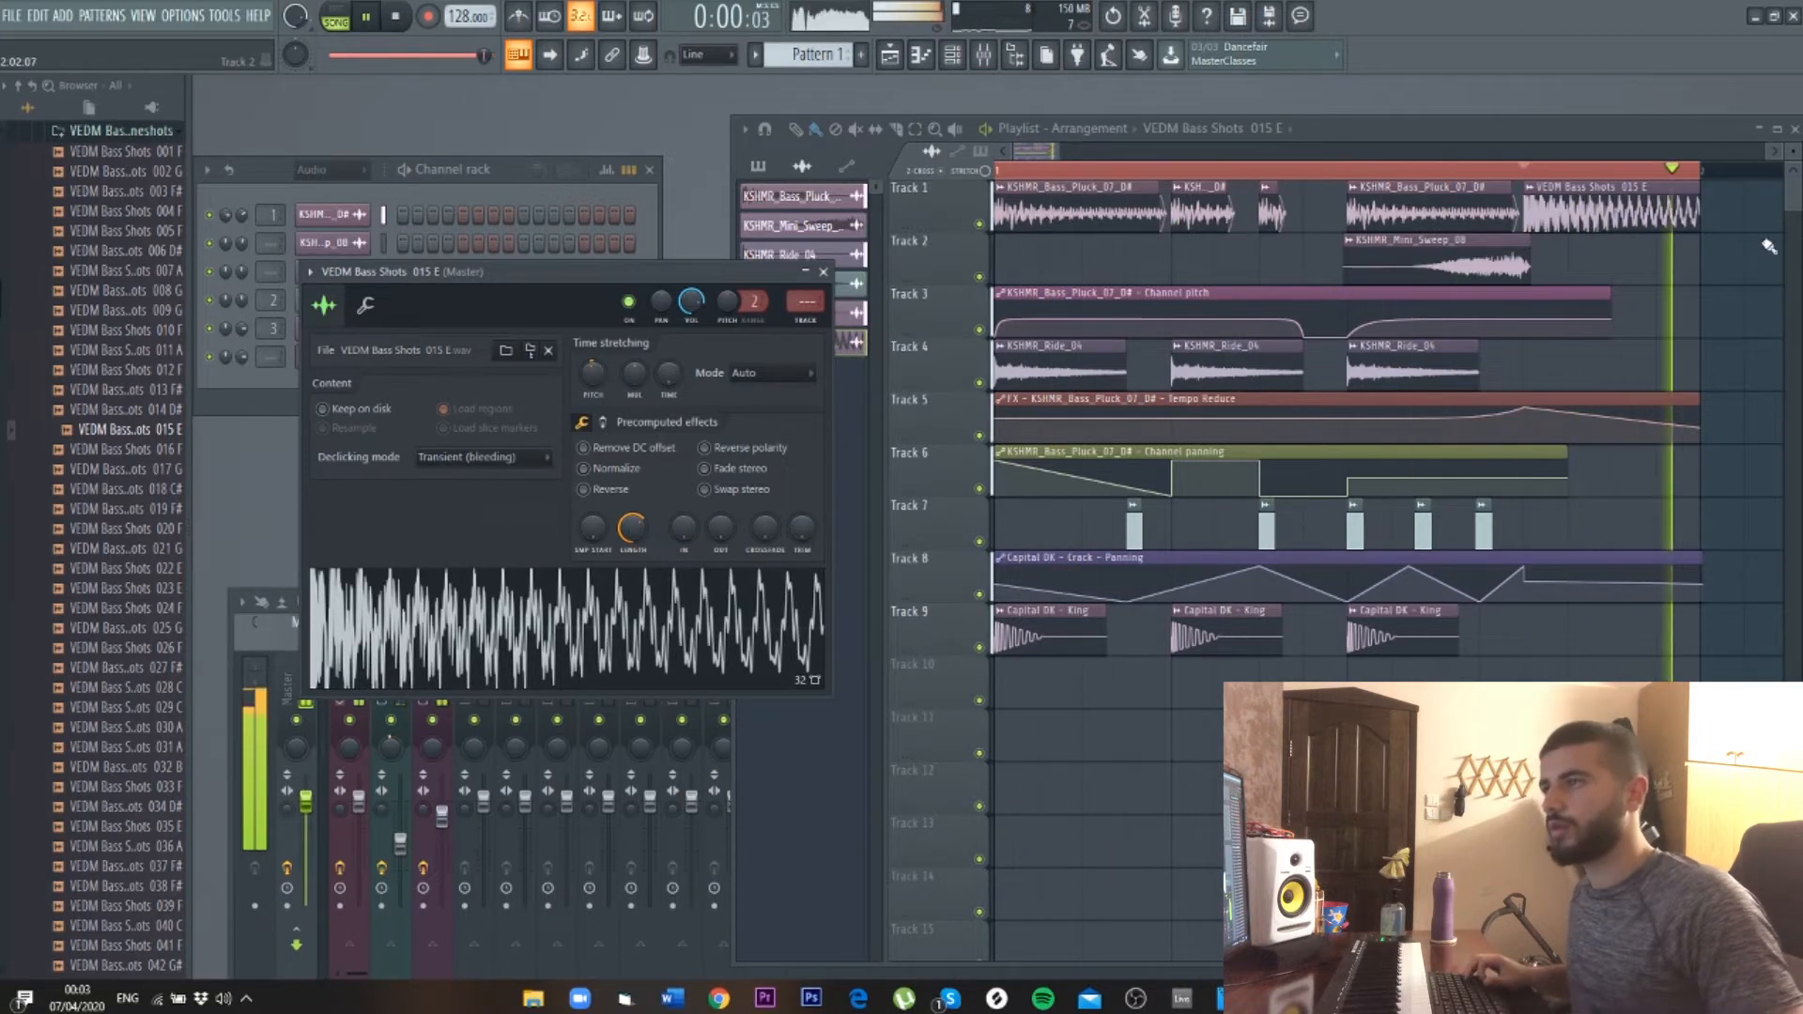
click(1532, 173)
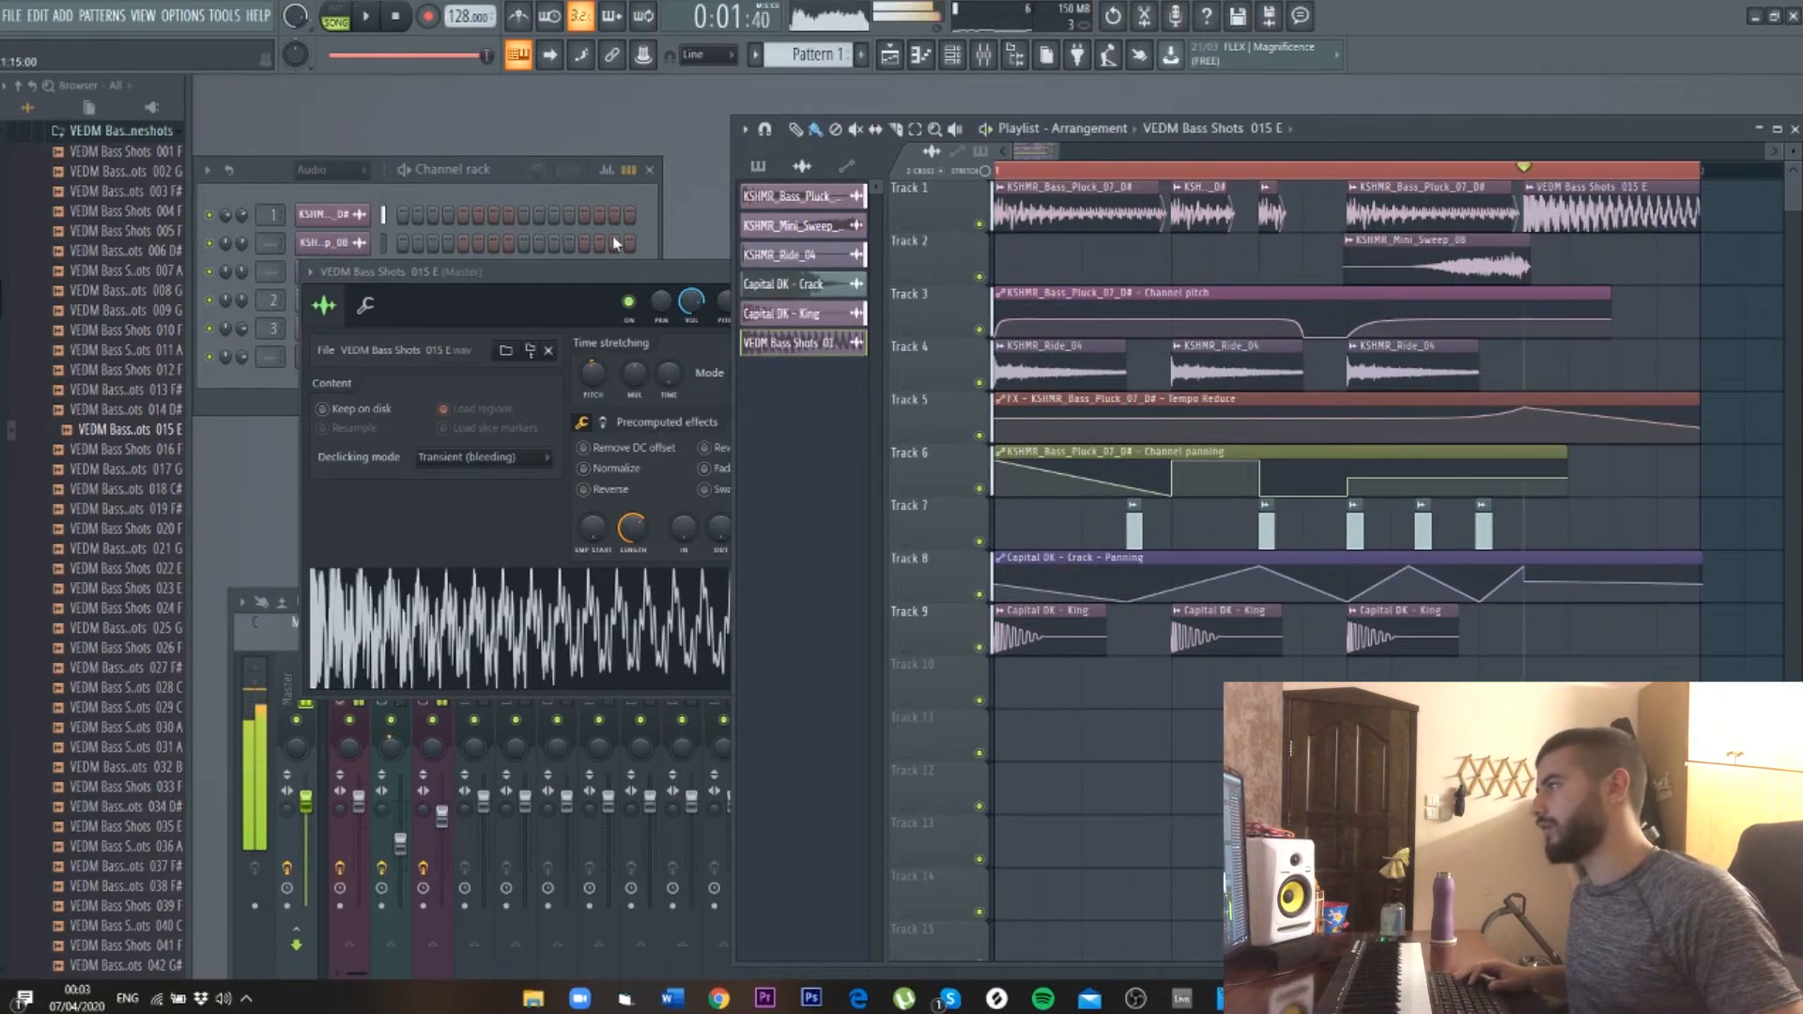
click(690, 302)
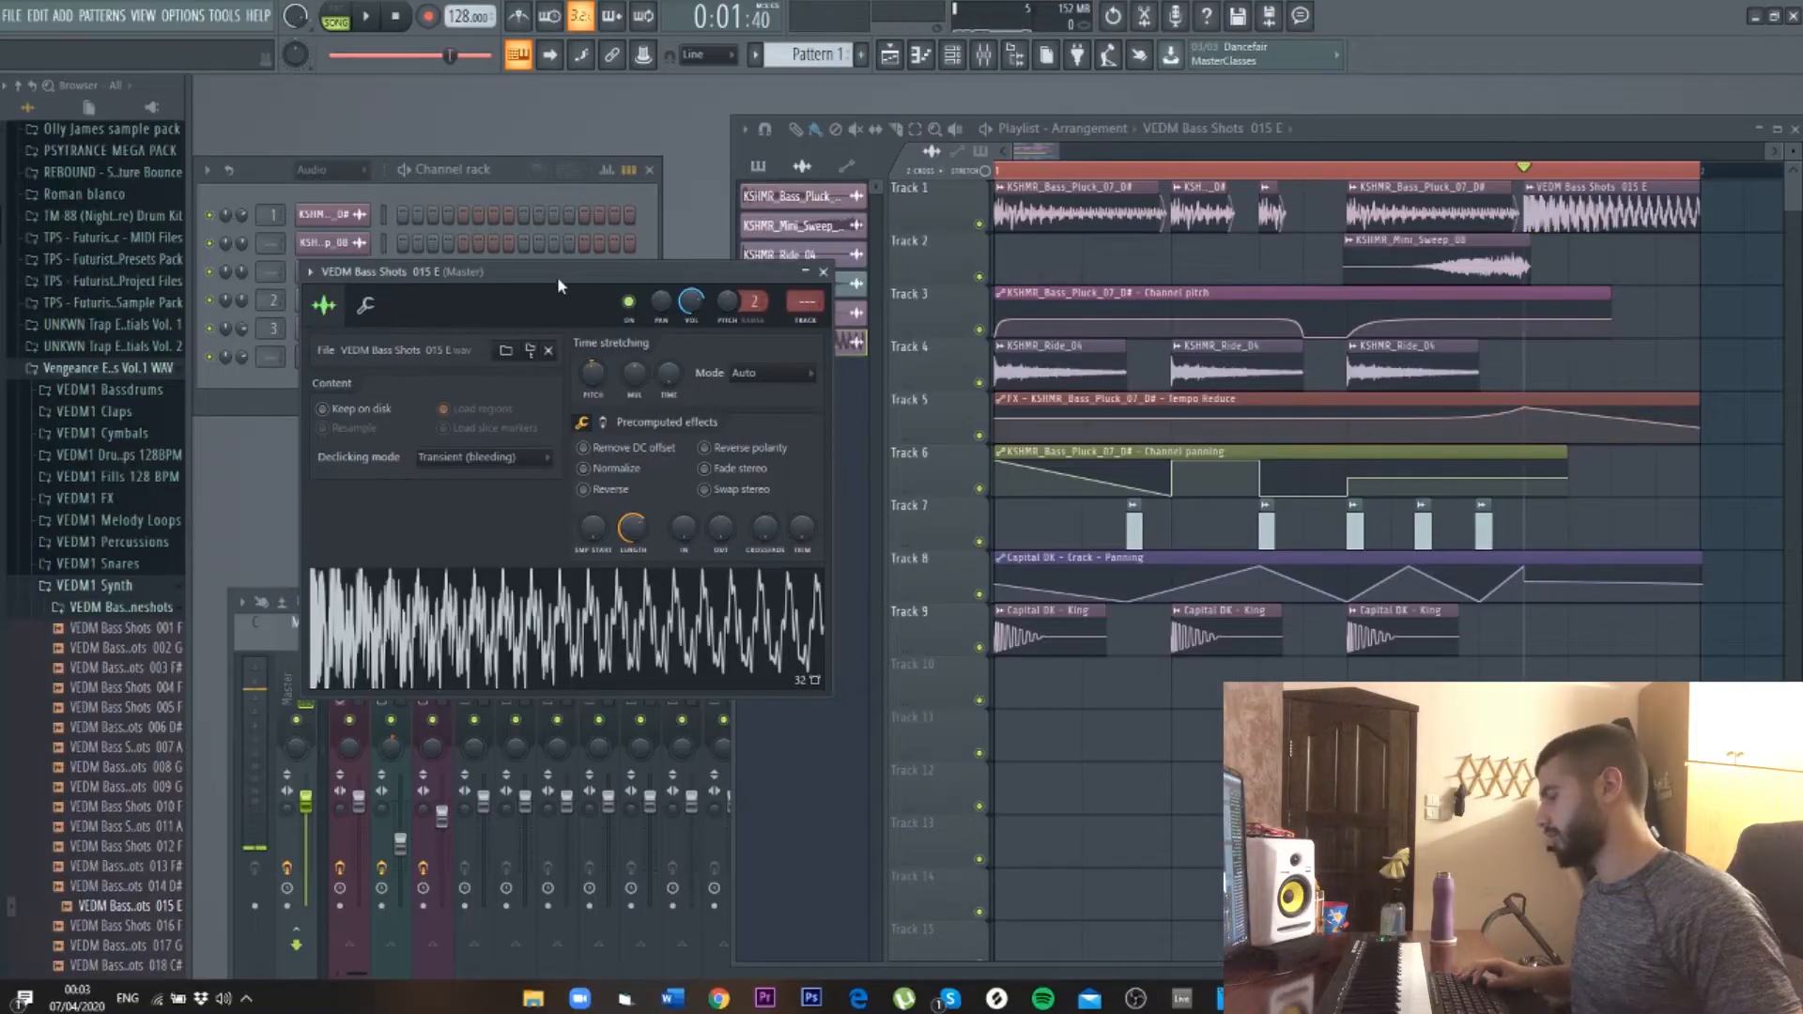
- Route the bass shot to mixer track 4 and load LFOTool in its effect slot 4
key(ctrl+l)
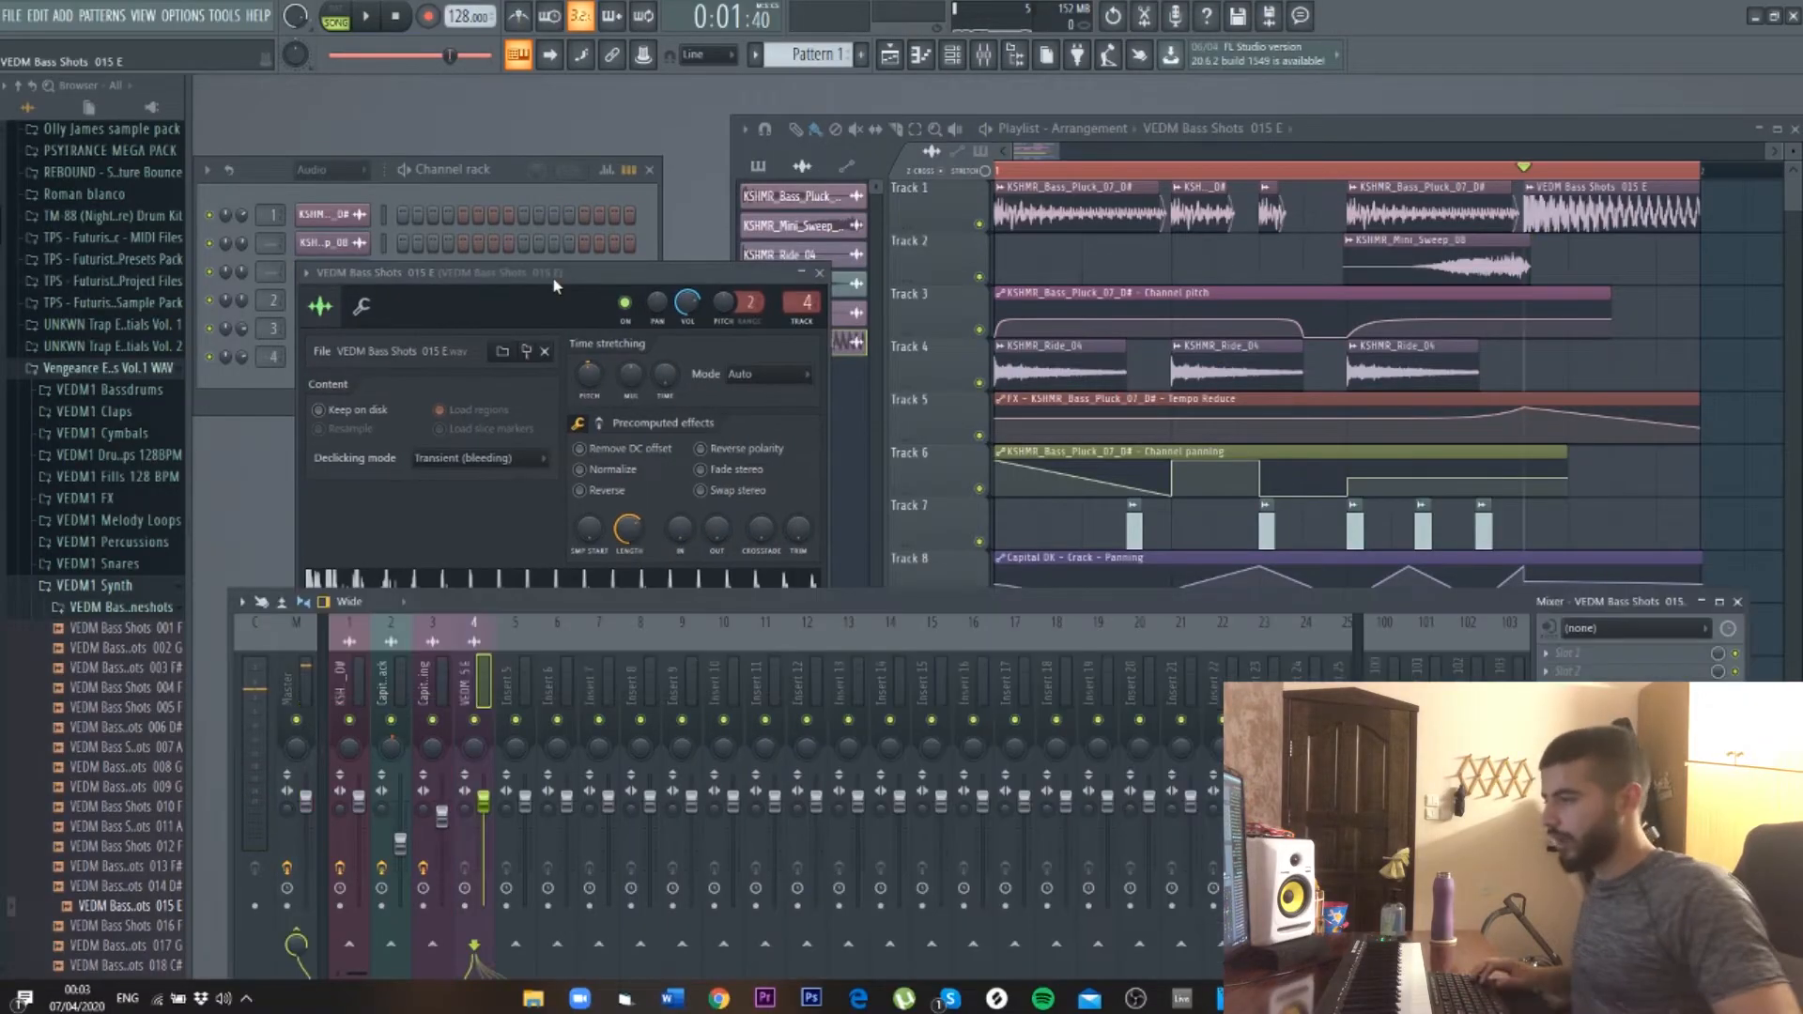
click(1546, 708)
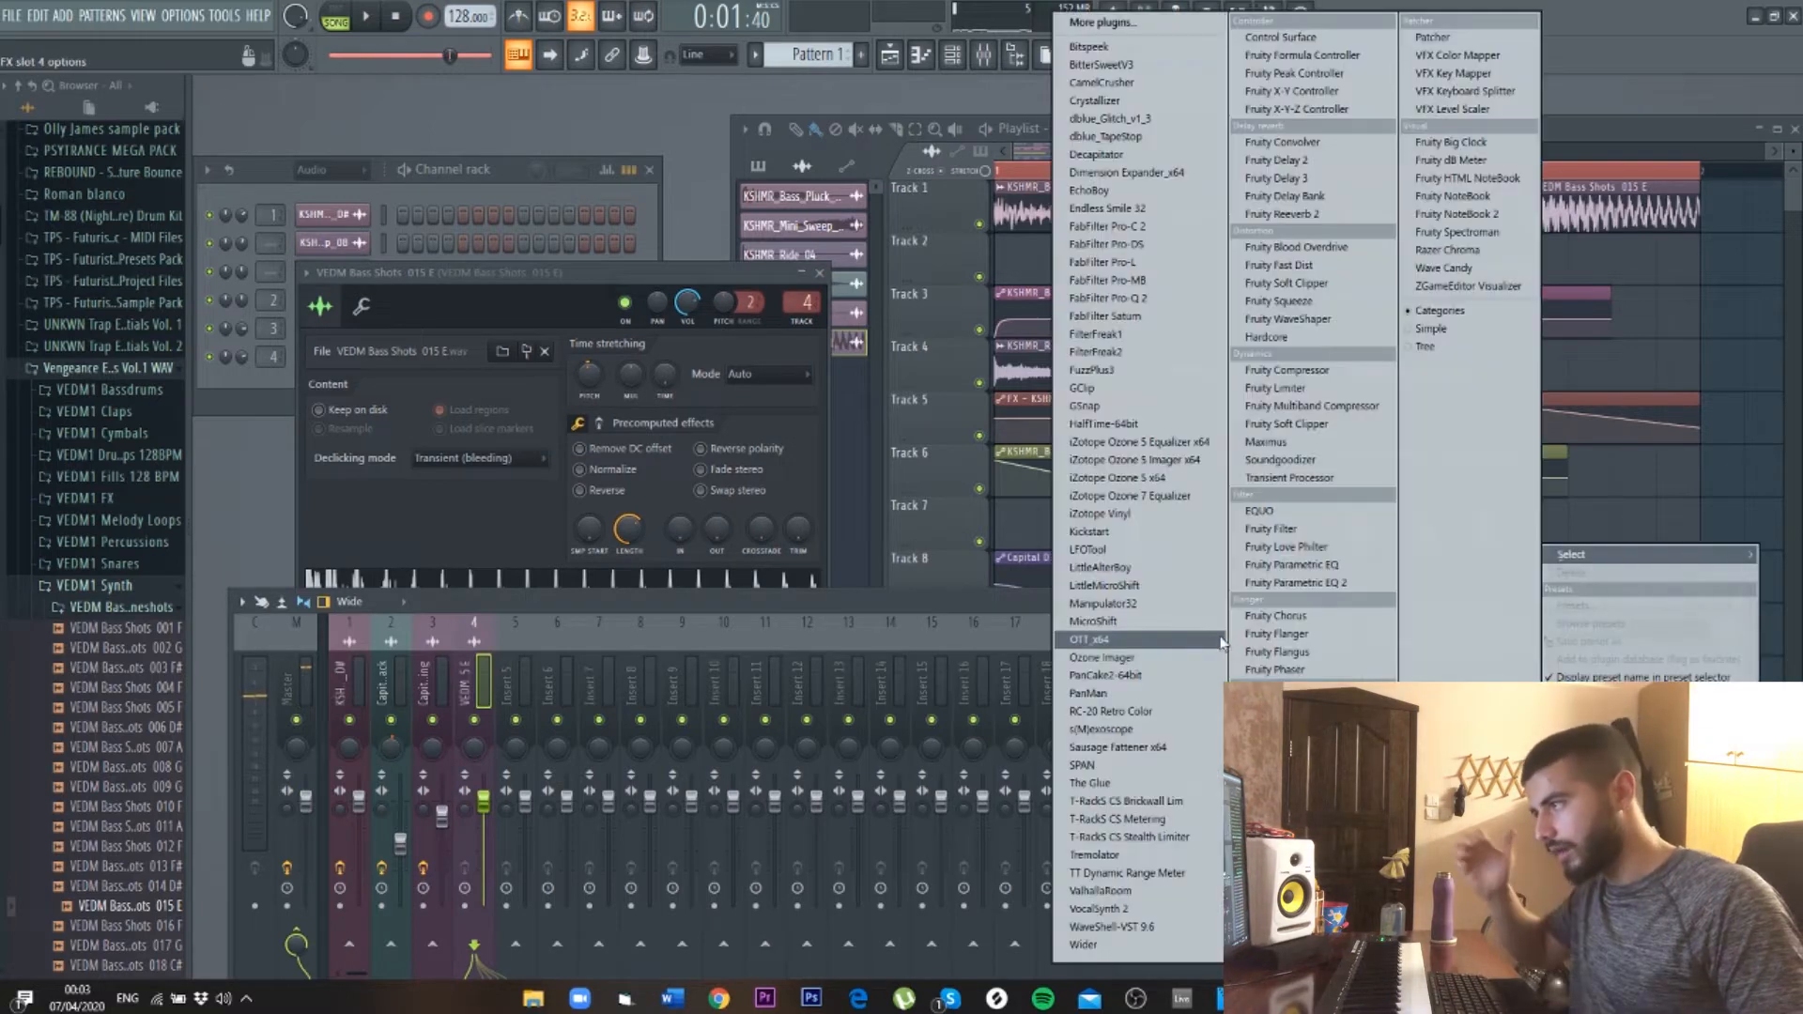
click(1091, 549)
- Switch LFOTool to the "fast" preset with a 1/16 rate and audition it on the bass shot
click(952, 299)
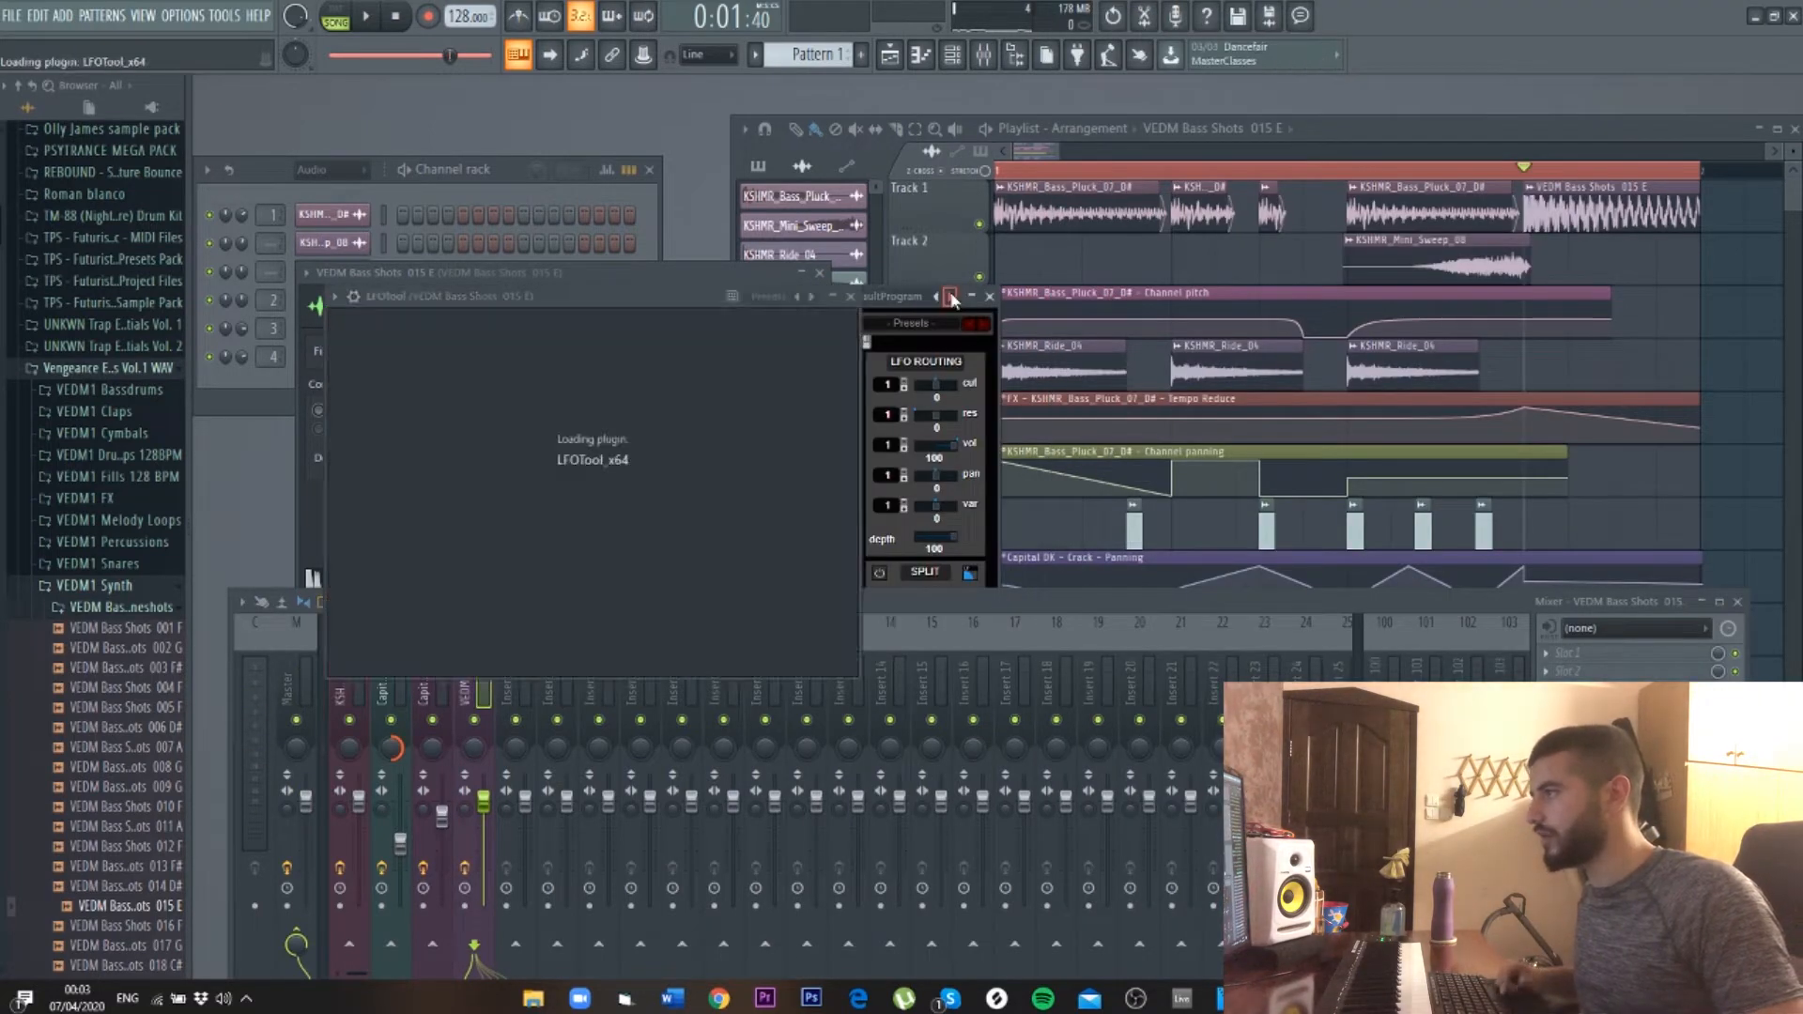
click(951, 297)
click(951, 296)
click(951, 296)
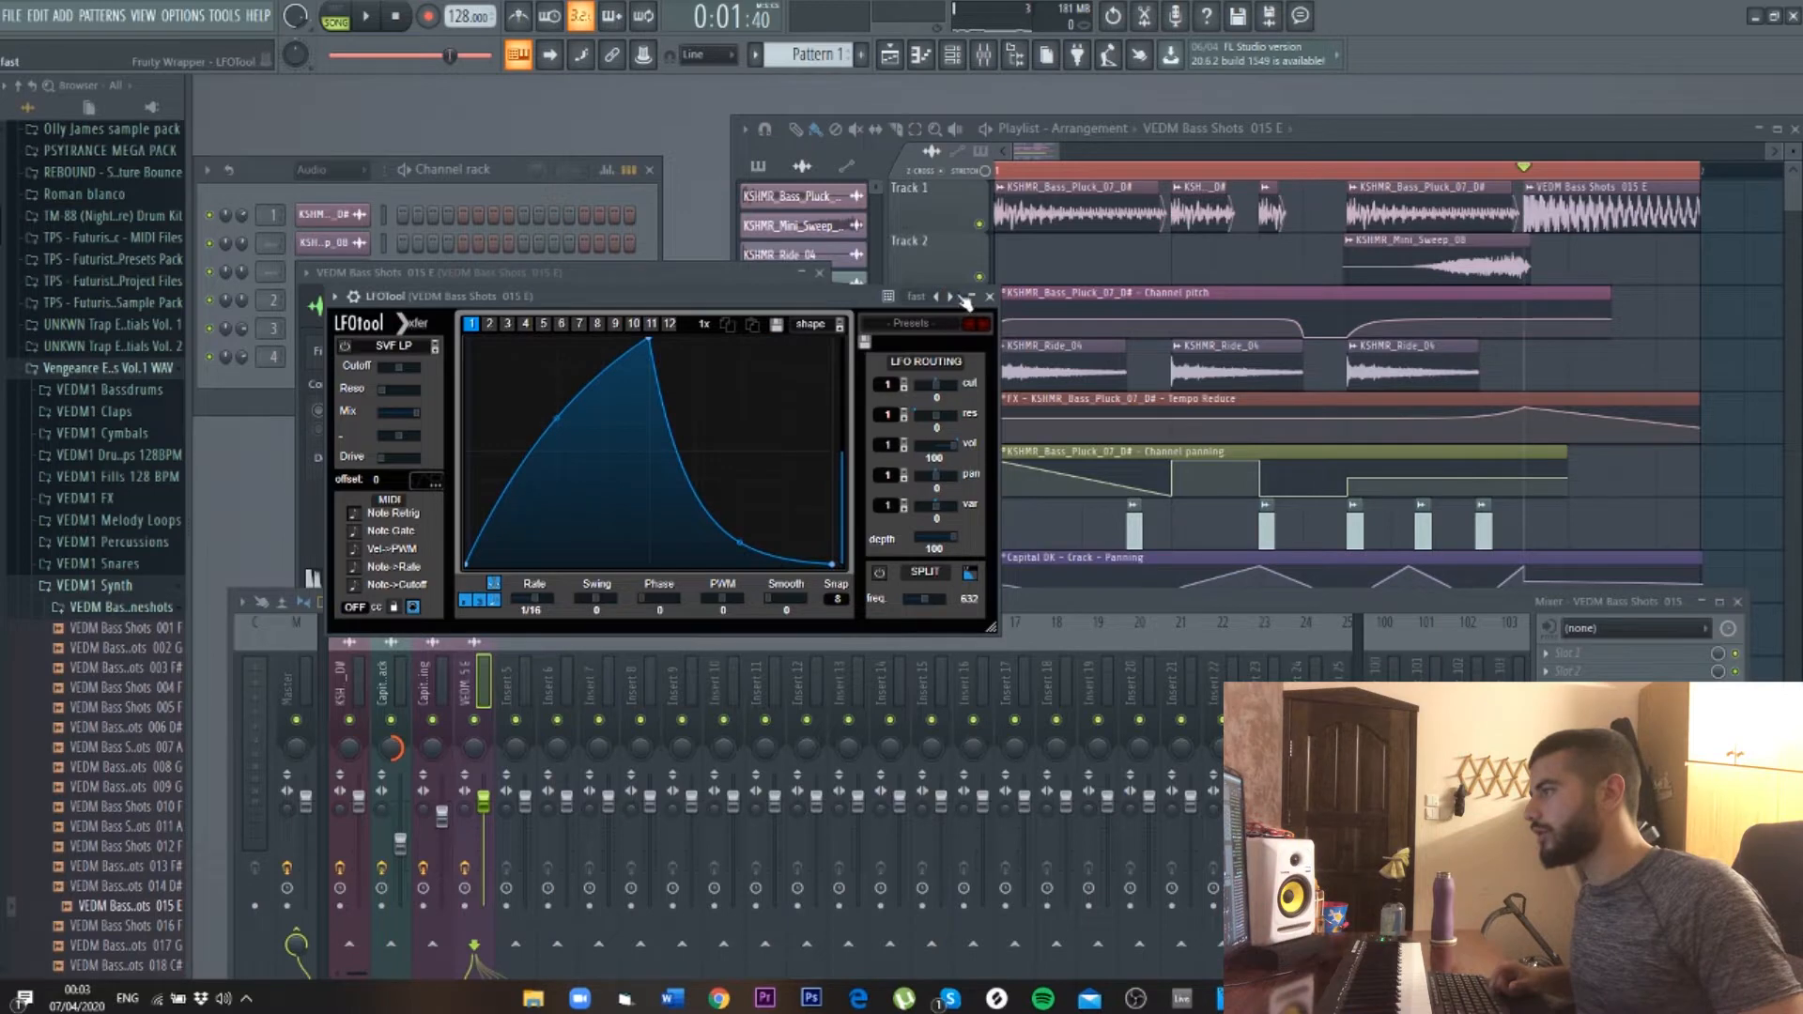
key(space)
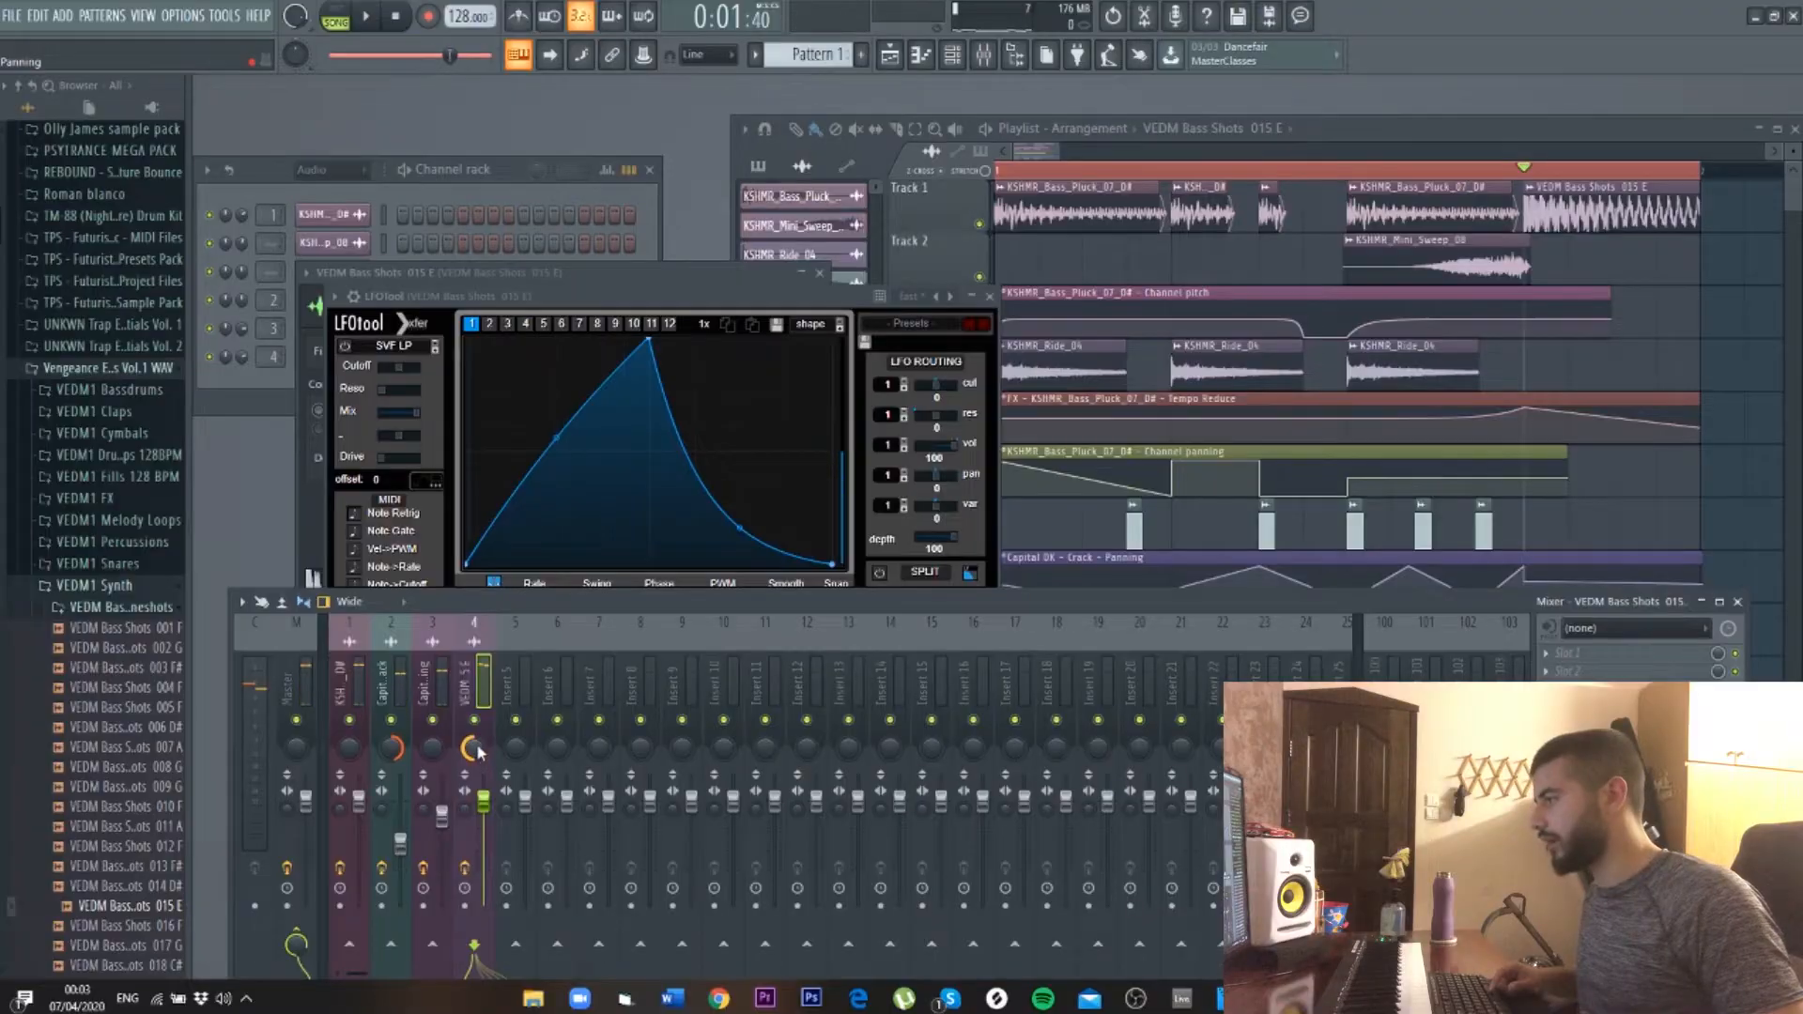
- Create a panning automation clip for the bass shot's mixer track in Track 10, peaking at 1:15:00 between 1:13:00 and 1:17:00, and play it
right_click(474, 749)
click(554, 815)
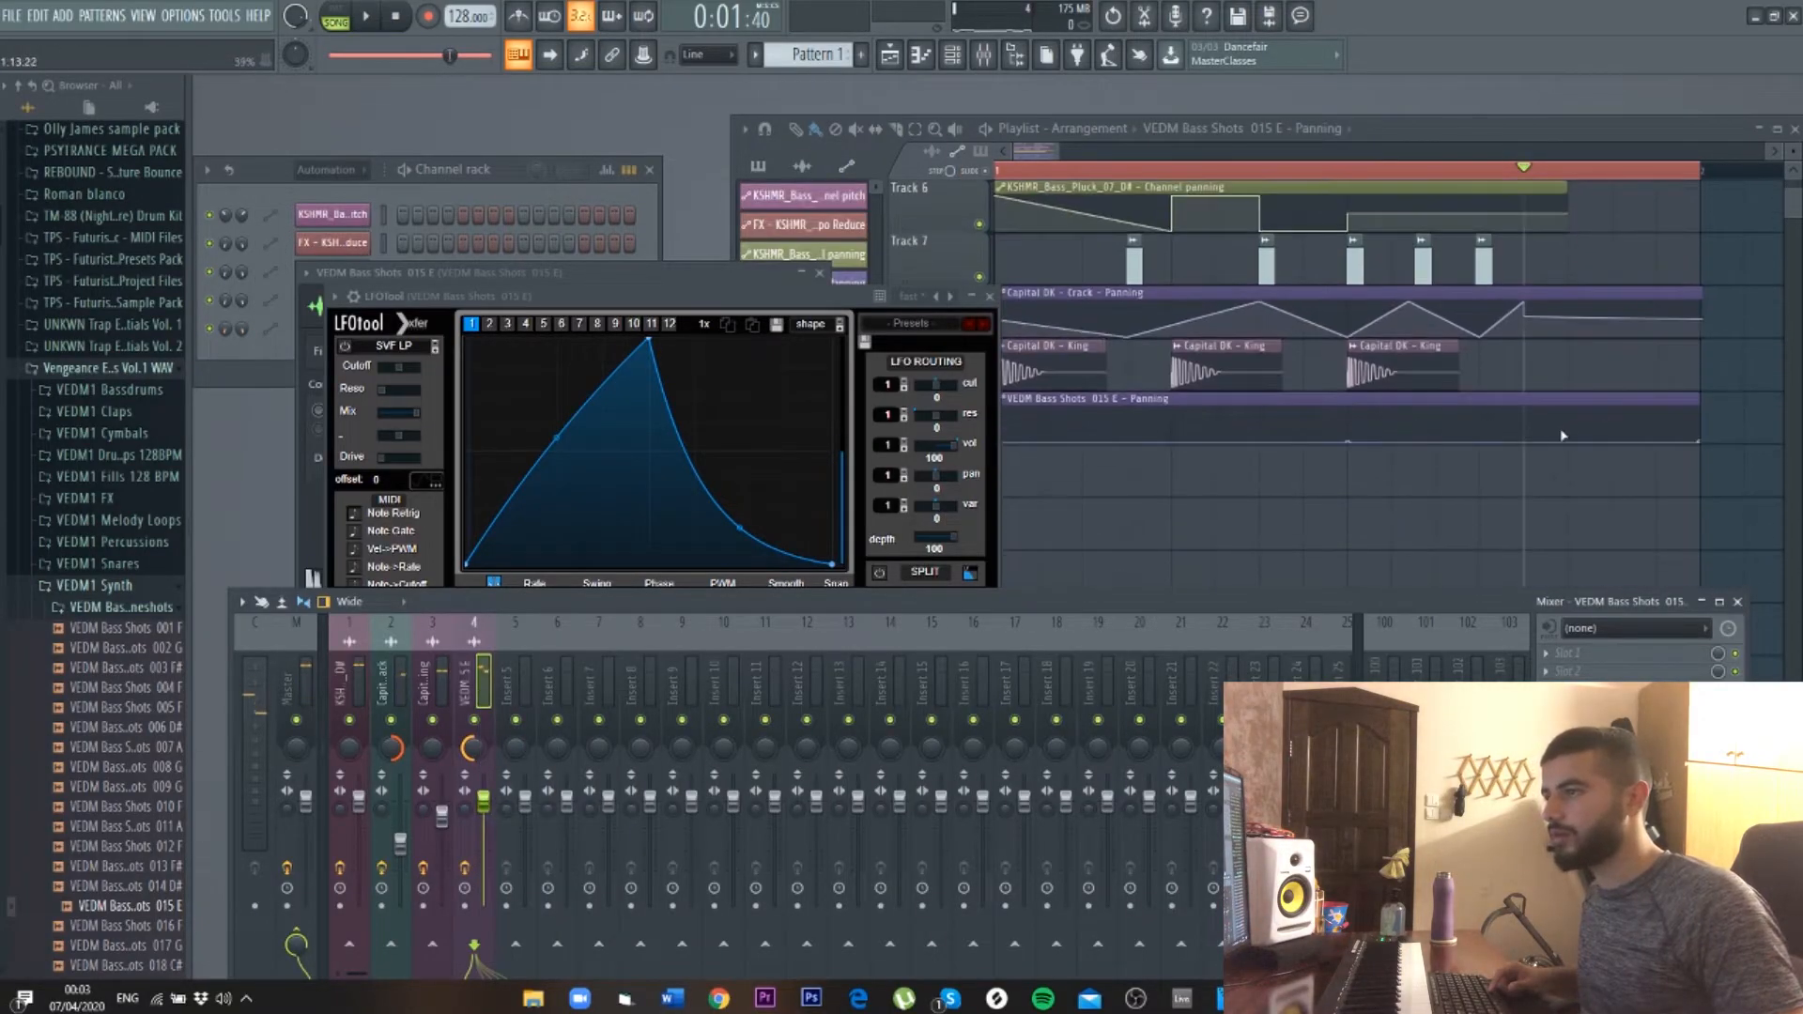
click(1563, 435)
key(space)
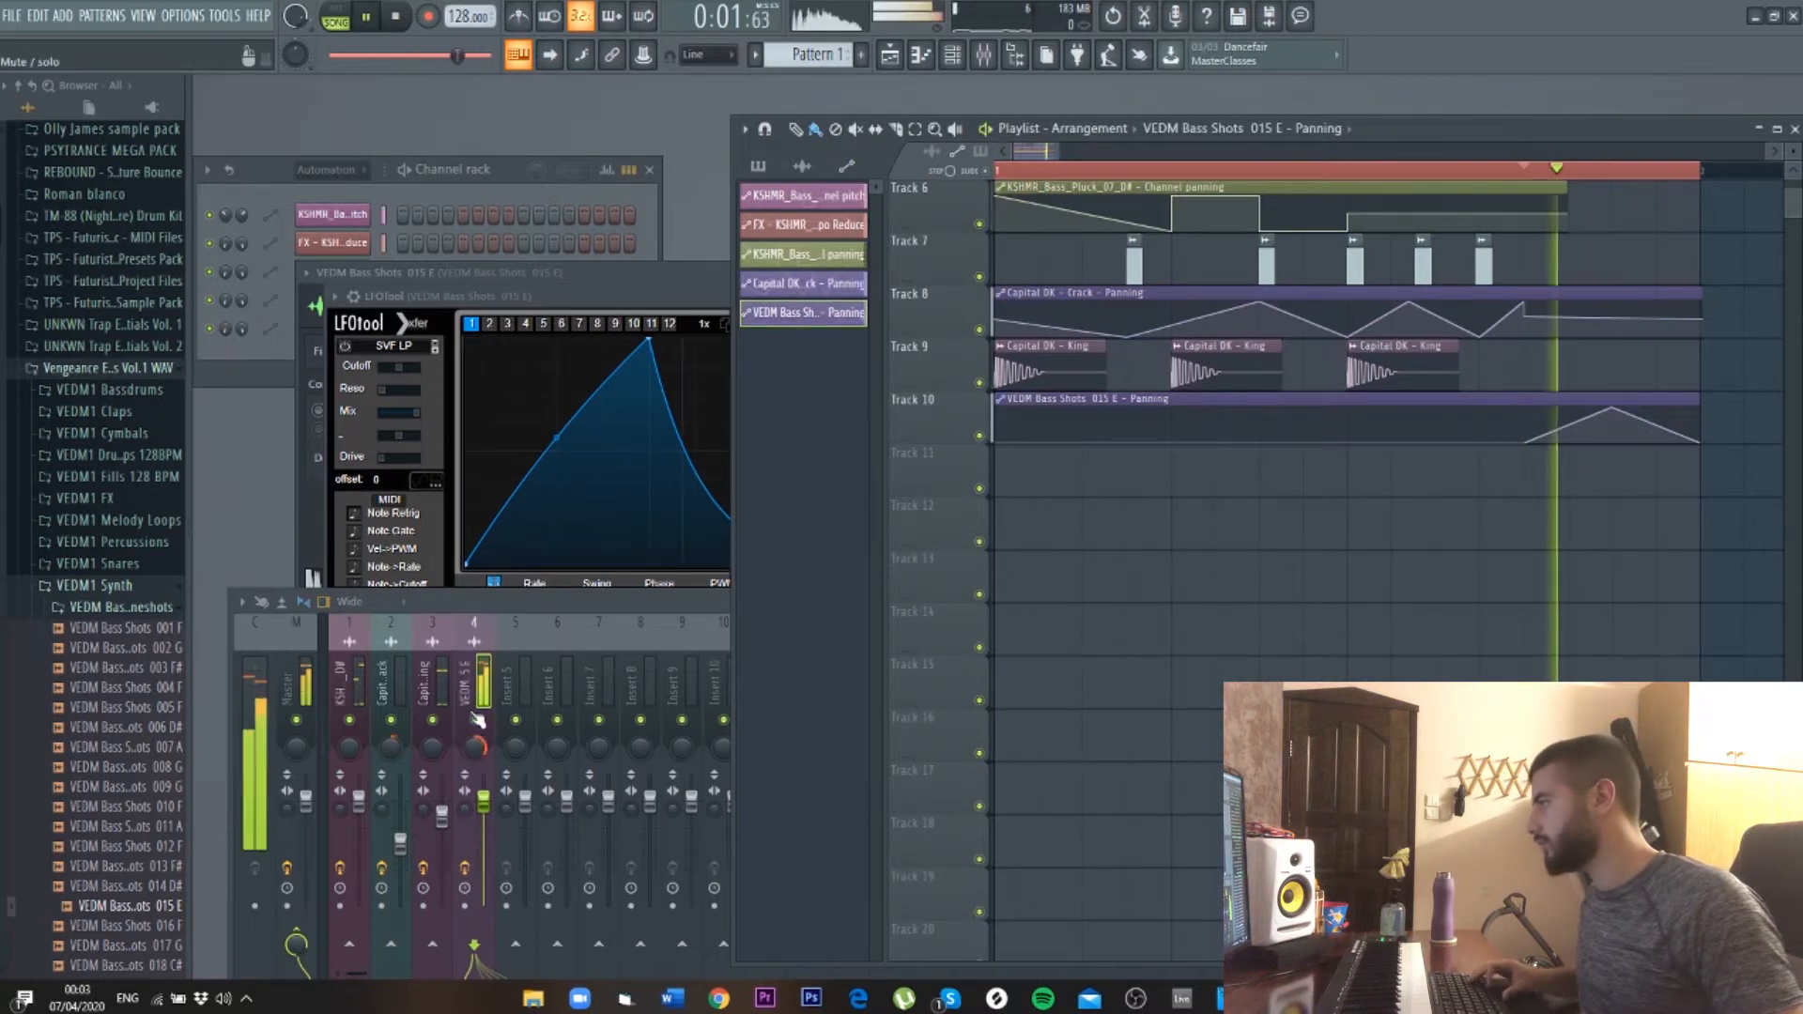
- Finish auditioning the bass shot's panning automation, close the LFOTool window and stop playback
drag(623, 297, 634, 301)
click(1002, 300)
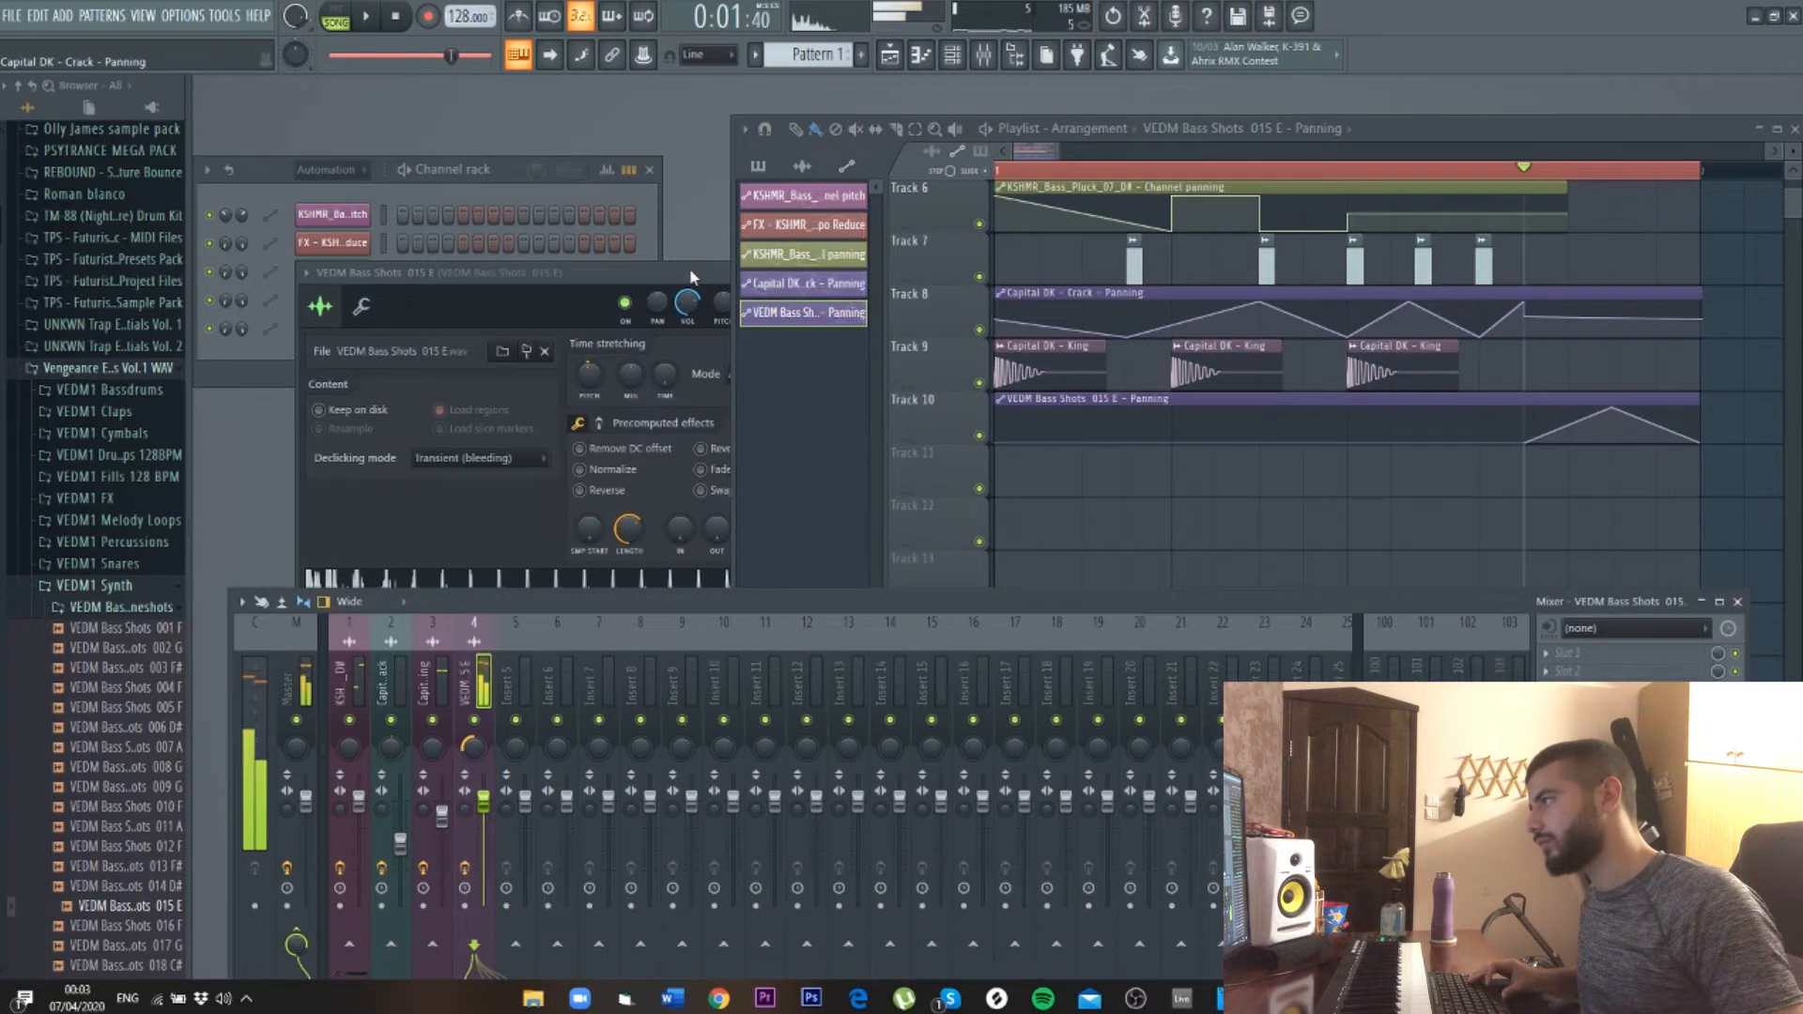
key(space)
- Find KSHMR_Glitch_09 among the KSHMR VOLUME 3 industrial glitch effects and place it on Track 12 from the start of bar 1
click(826, 273)
scroll(107, 460, up, 6)
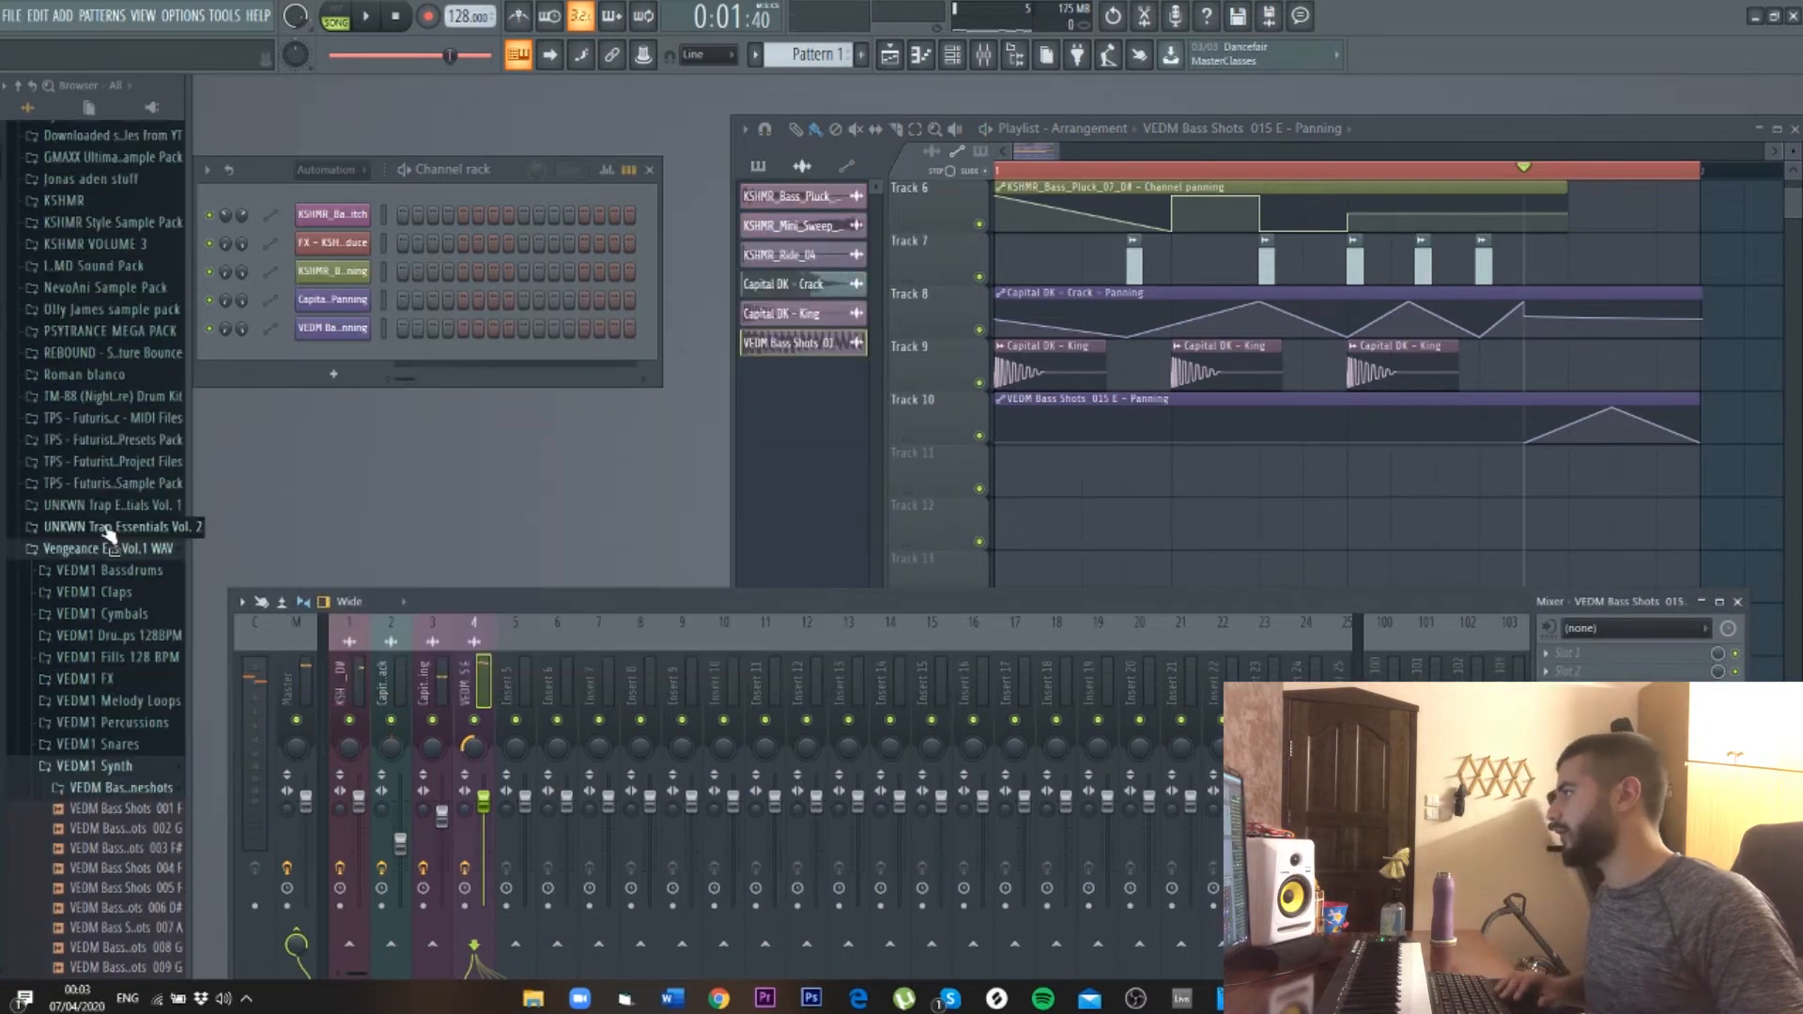
click(114, 478)
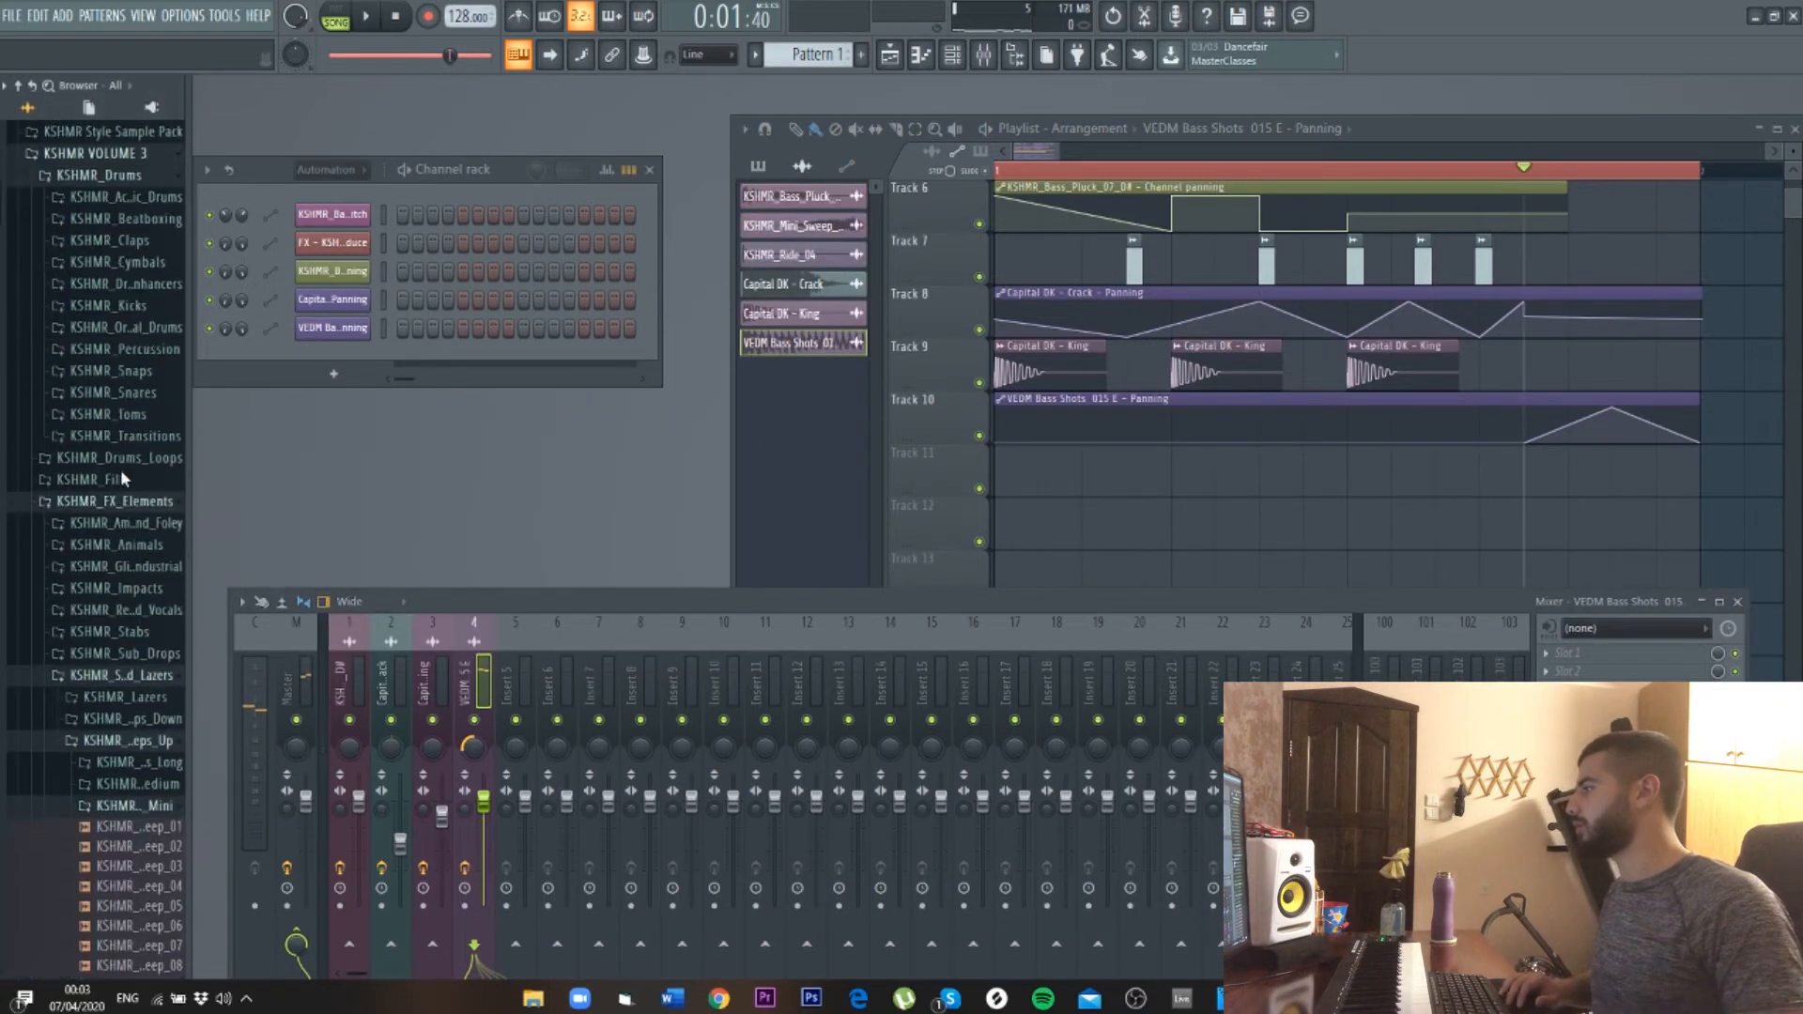
click(128, 545)
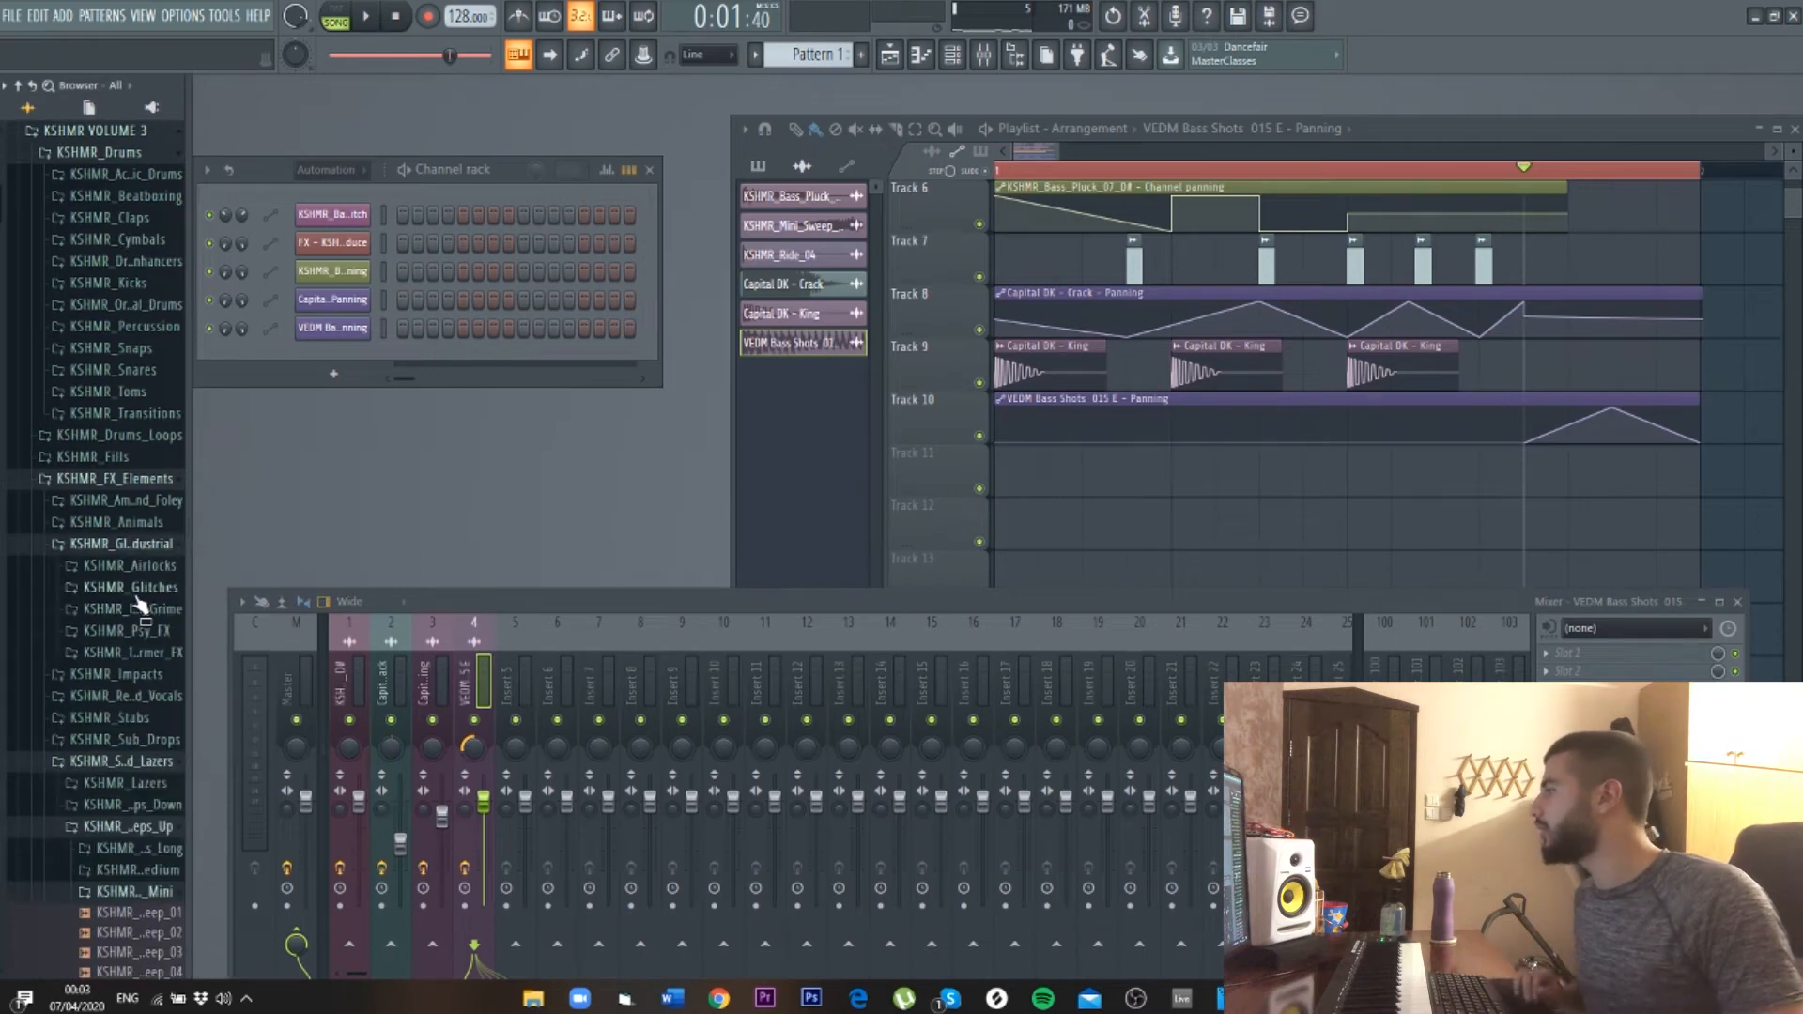
click(136, 589)
click(161, 627)
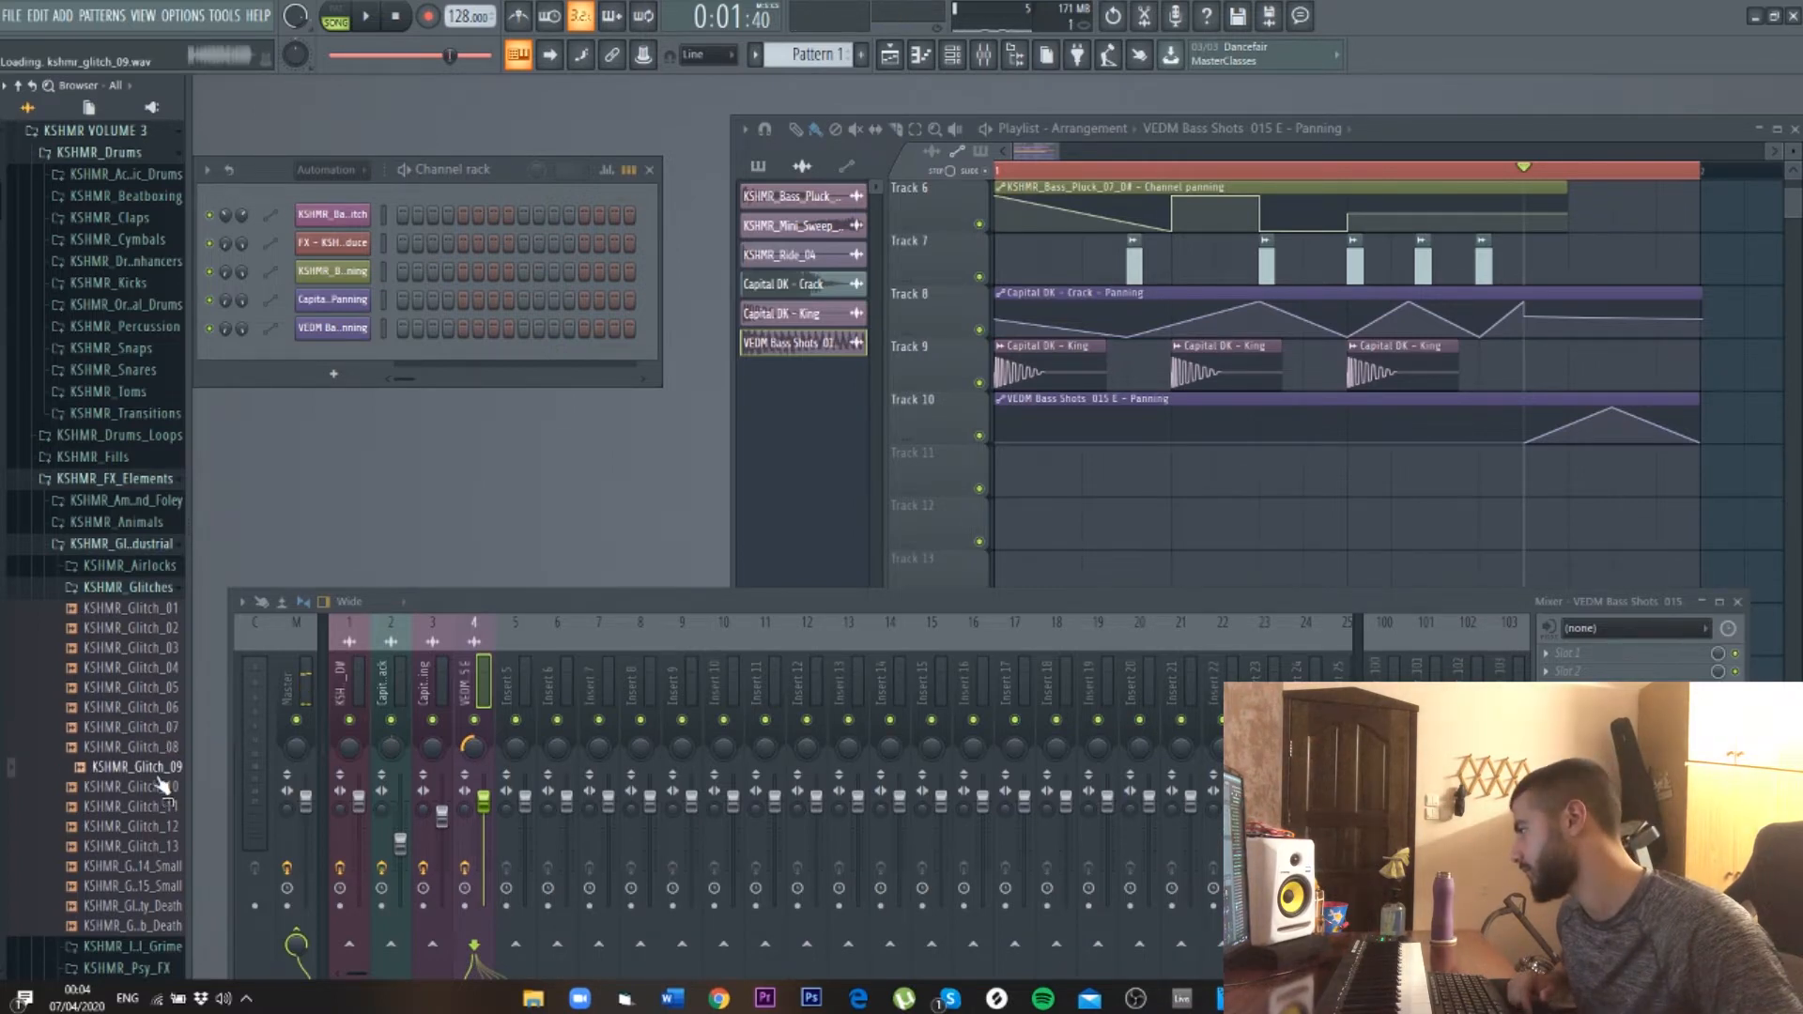
drag(160, 781, 1227, 525)
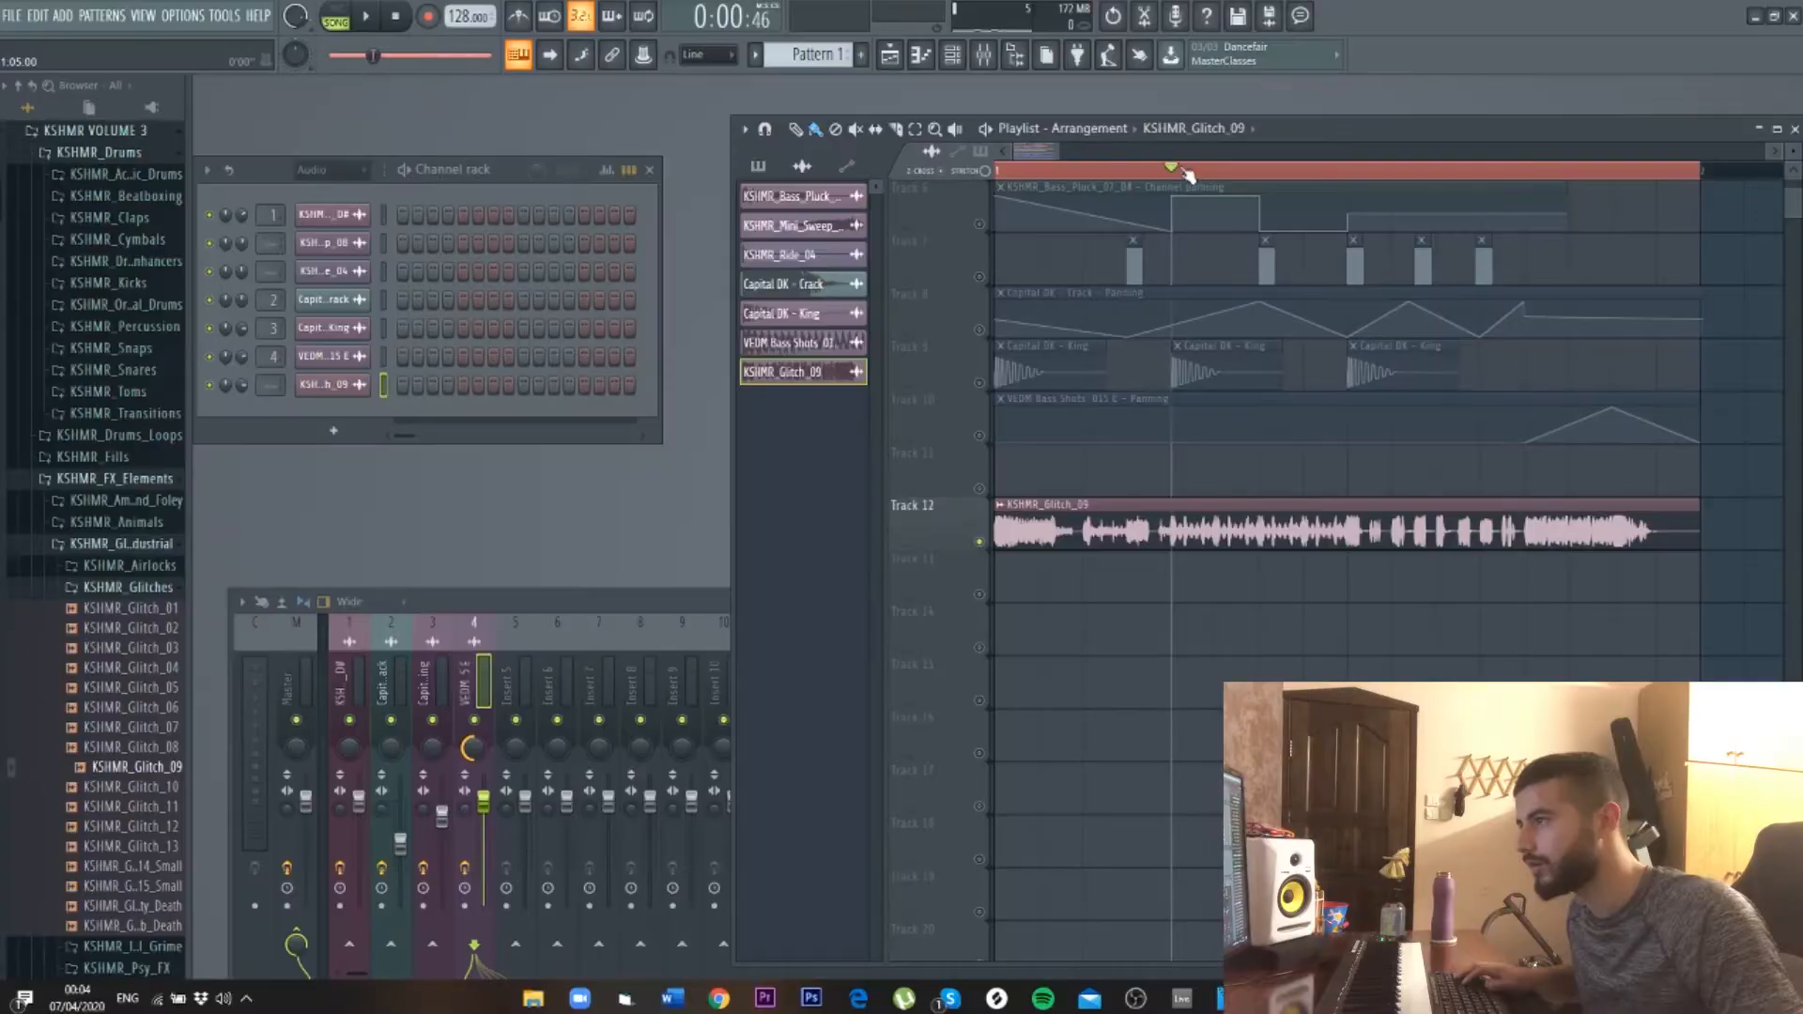
- Preview the soloed glitch sample from 1:05:00, trim it to a four-step section and place that section at 1:13:00 on Track 12
key(space)
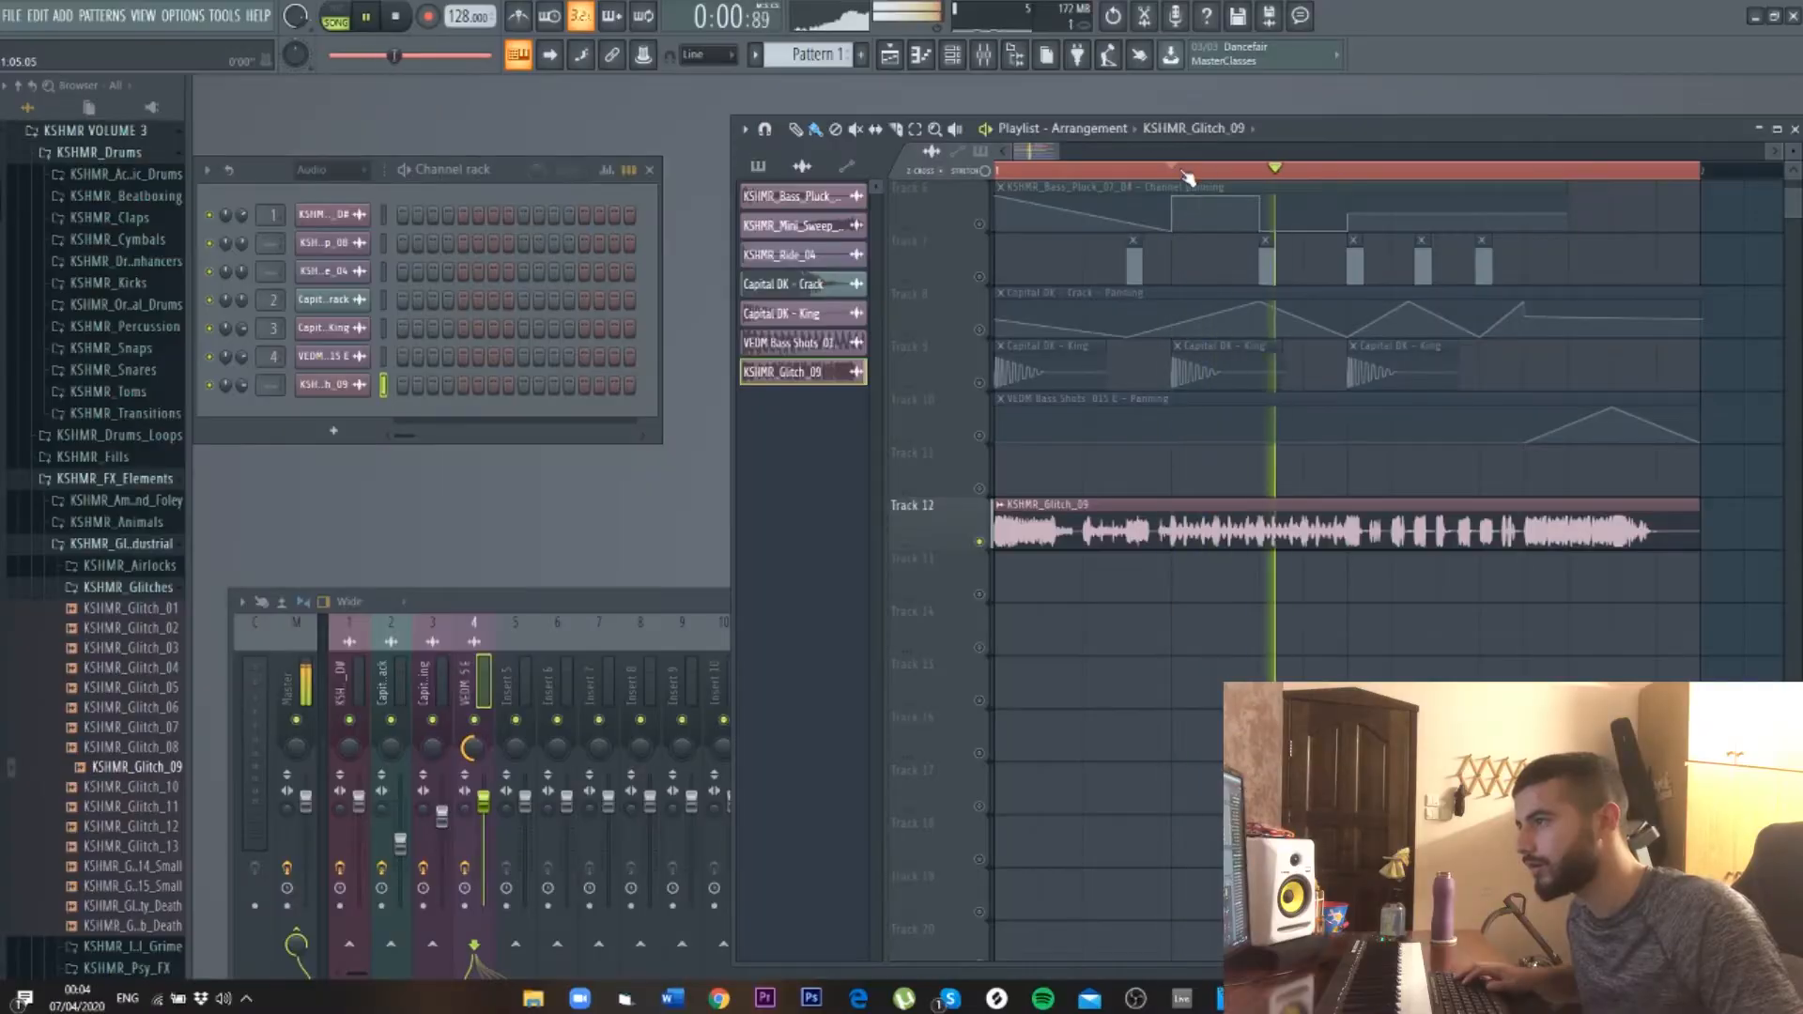
key(space)
drag(1697, 518, 1634, 517)
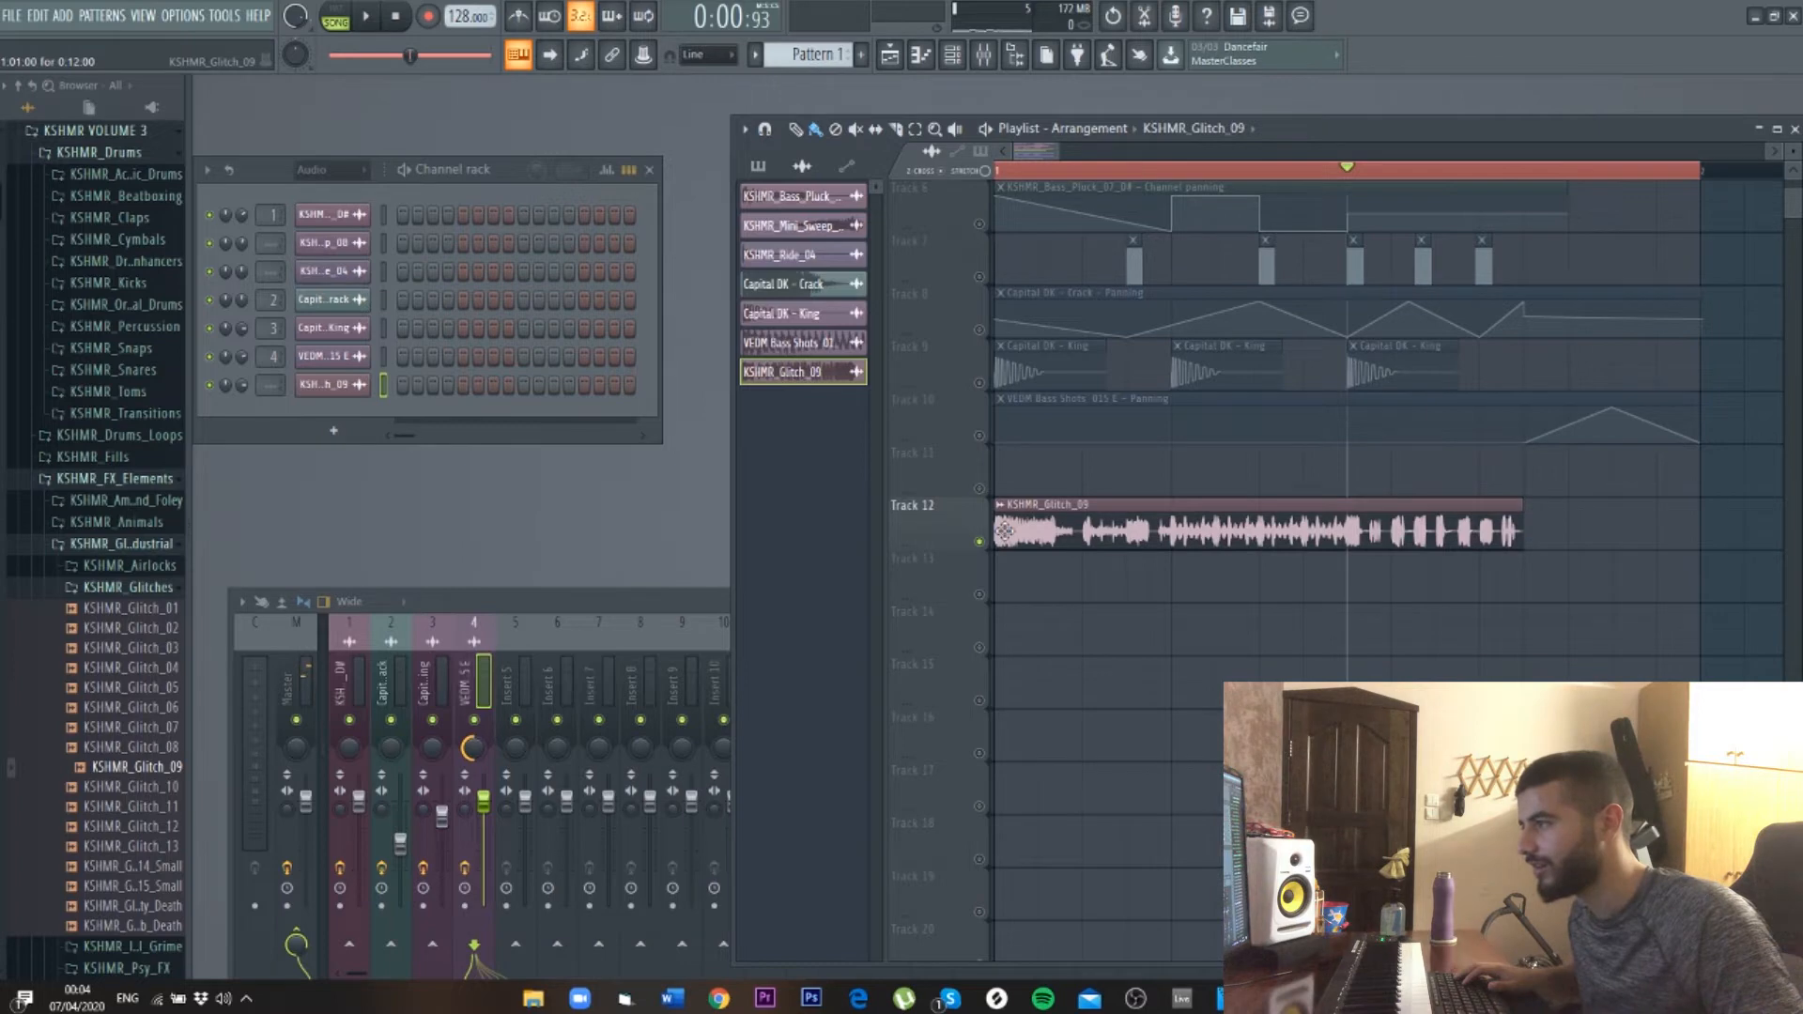
drag(1086, 507, 1588, 525)
- Play the glitch clip solo and in the full mix, lower its channel volume to about 53% and move it to Track 7
key(space)
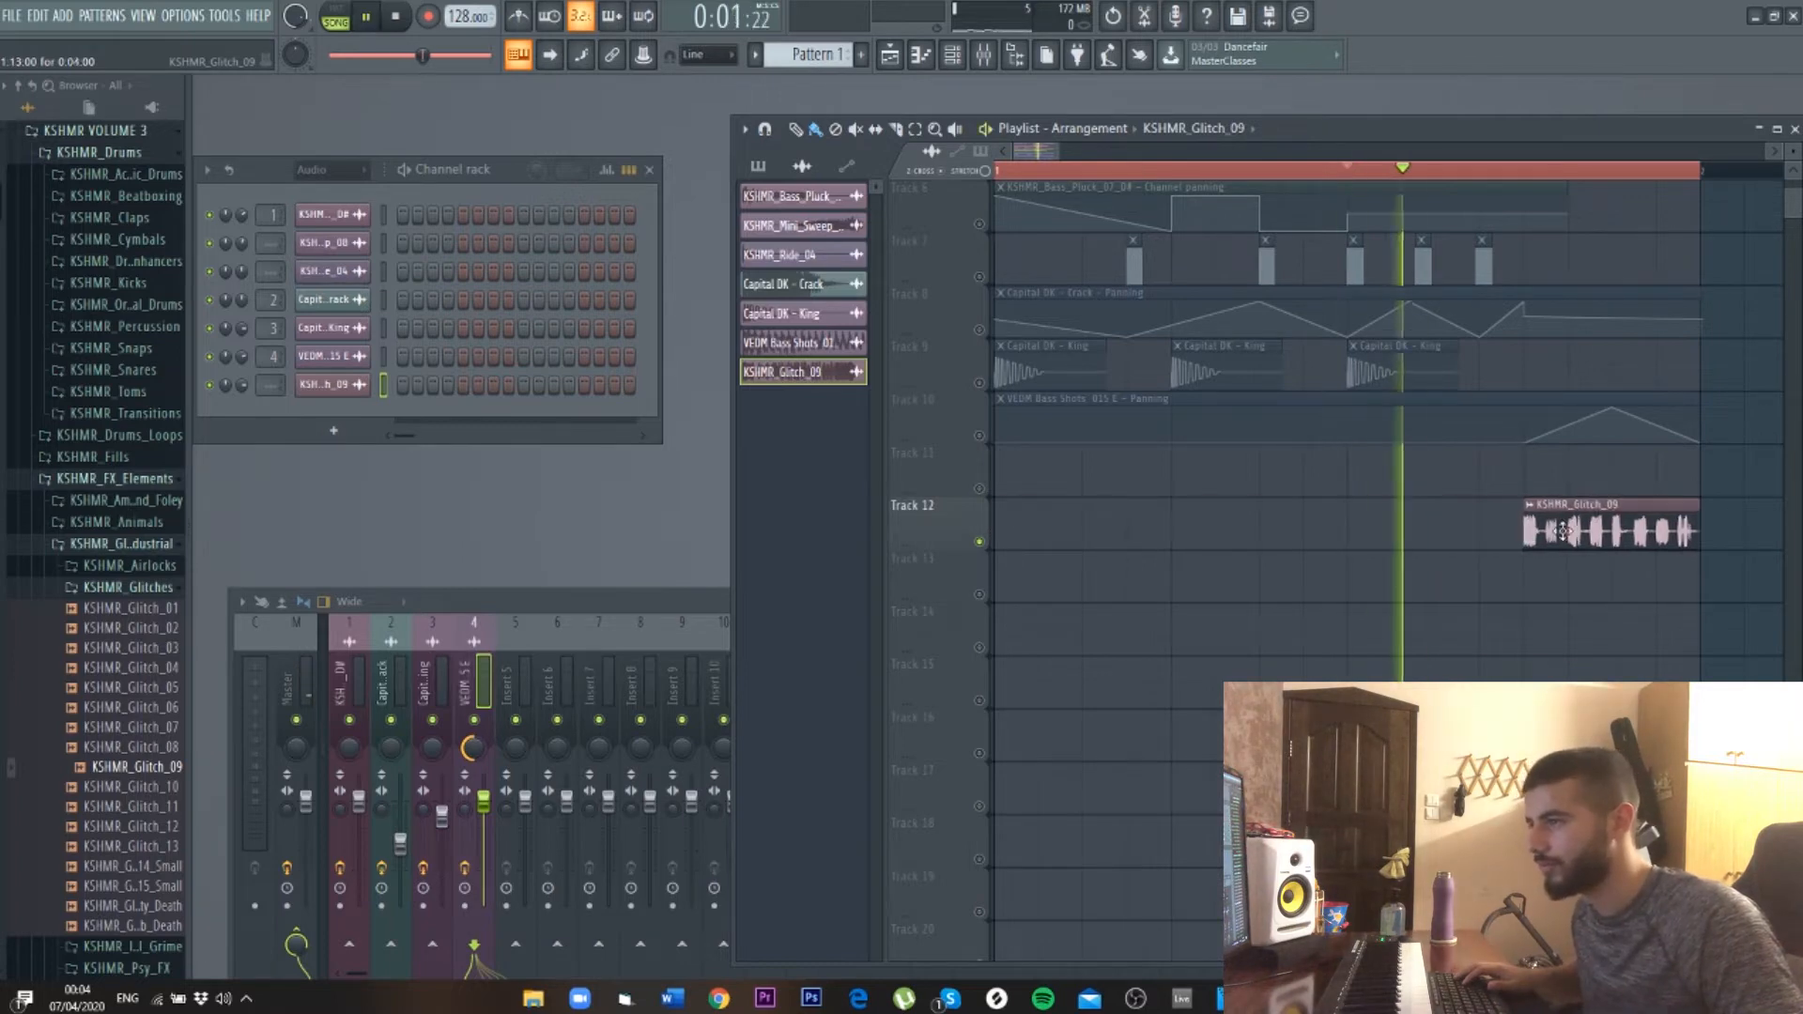
key(space)
key(space)
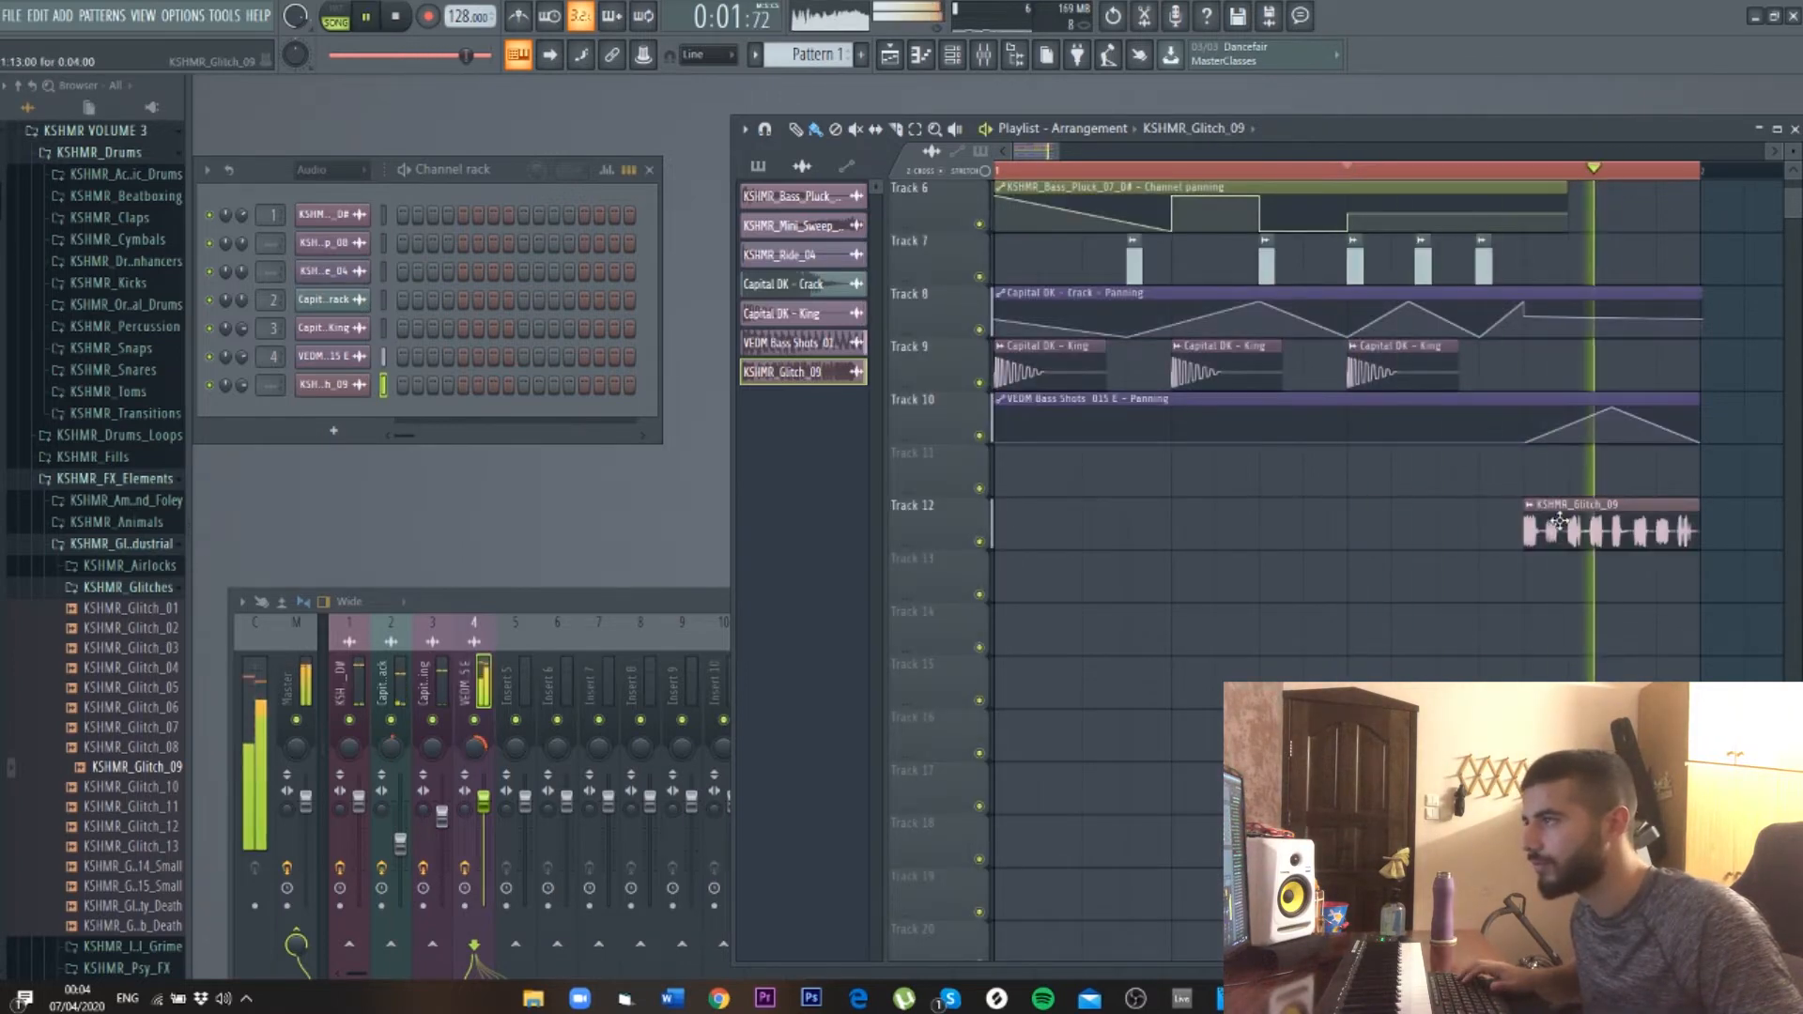
click(813, 373)
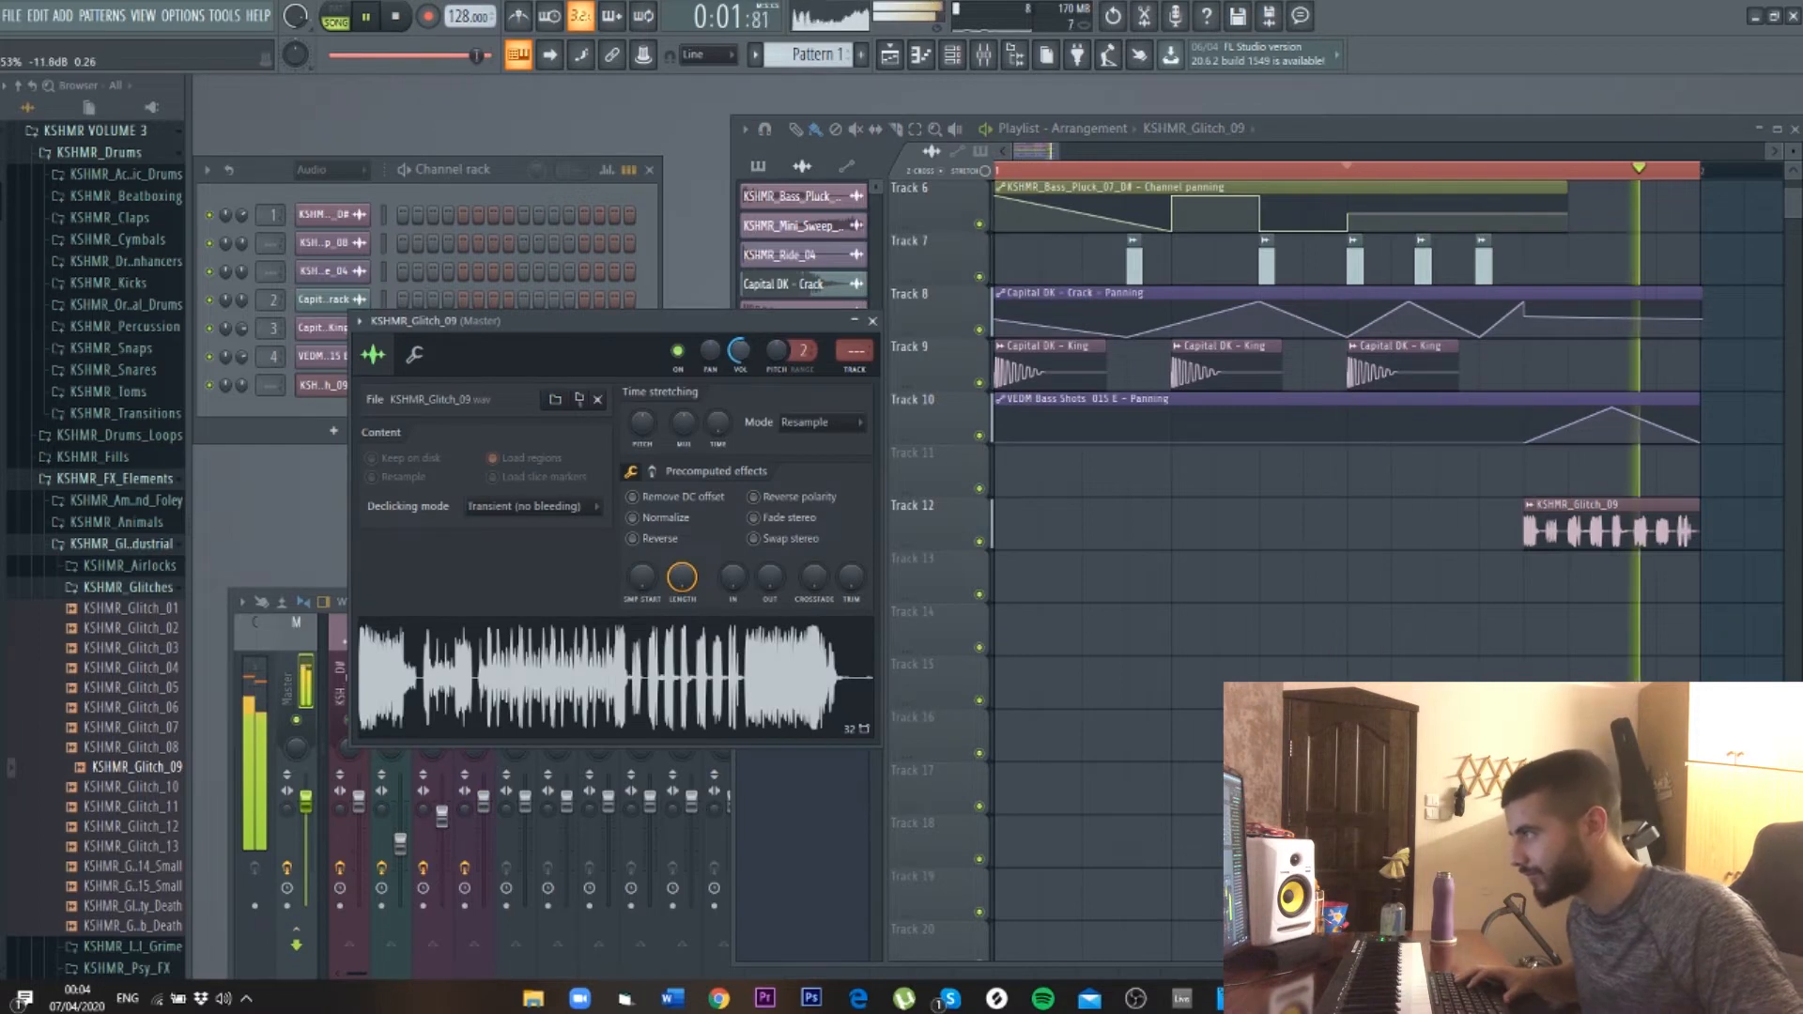
drag(1586, 526, 1587, 263)
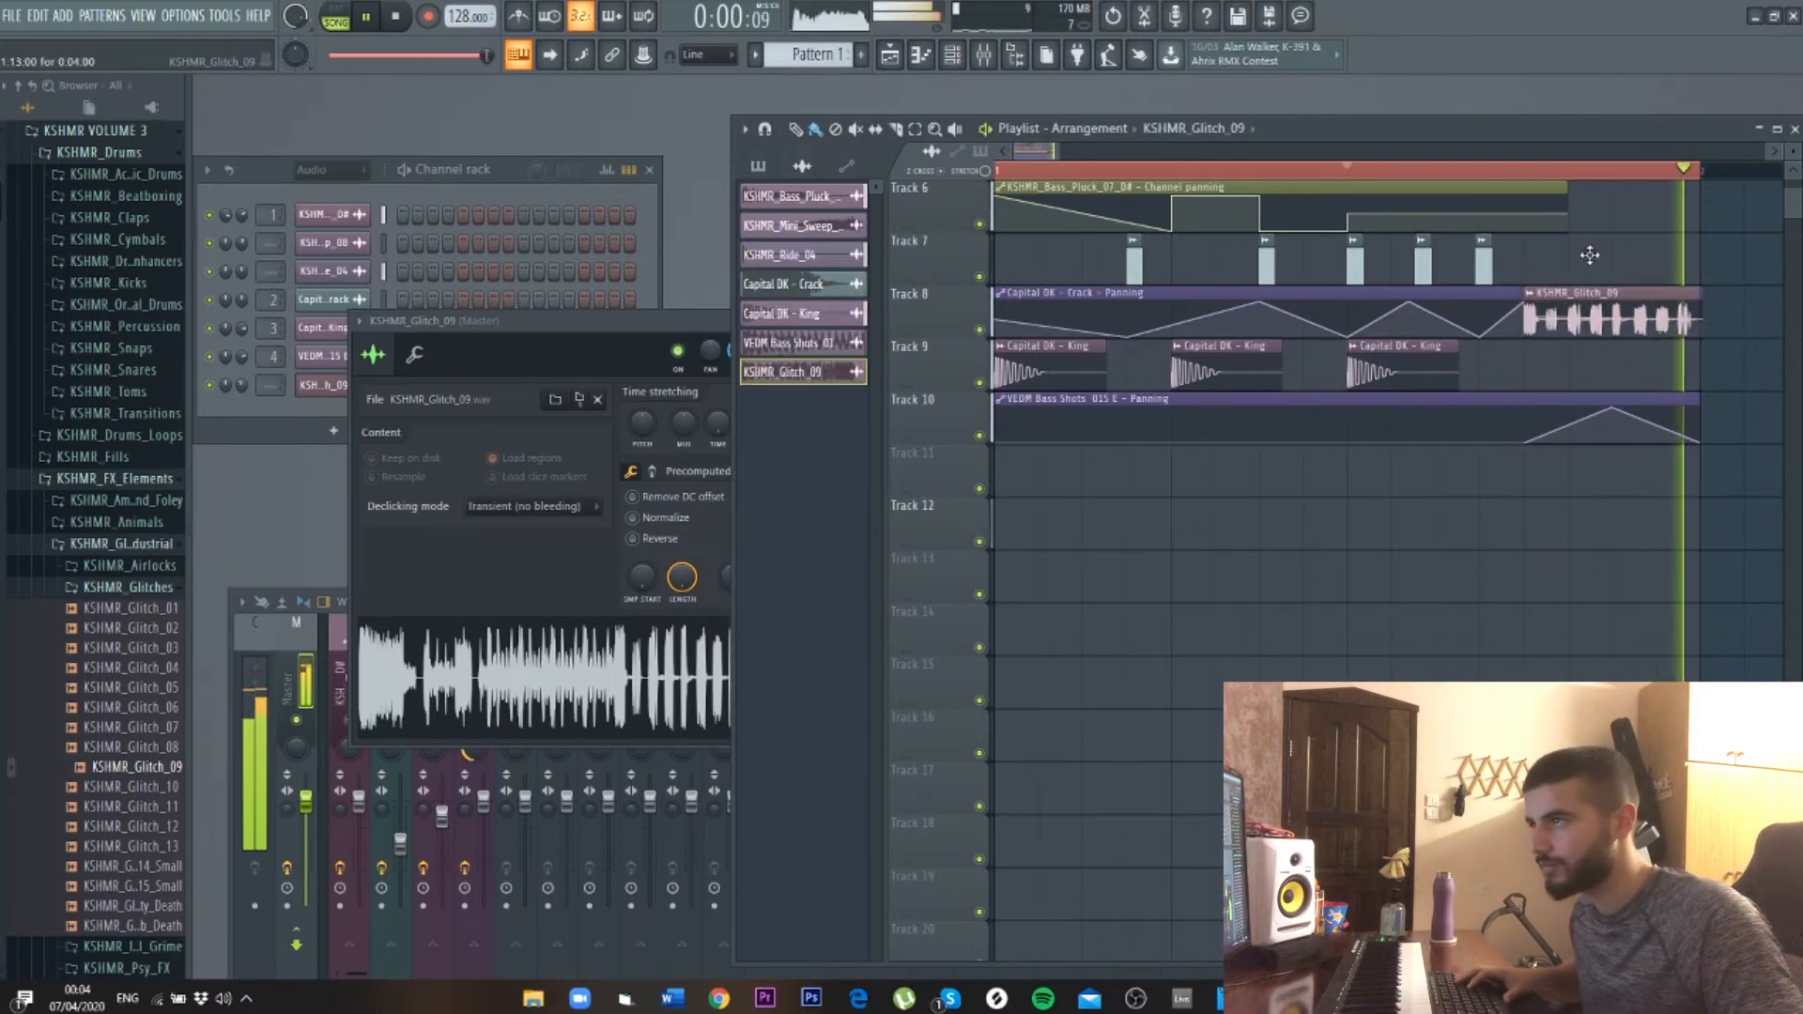
- Save the project and create a channel panning automation clip for the glitch on Track 11, adding a point at 1:13:00
key(ctrl+shift+s)
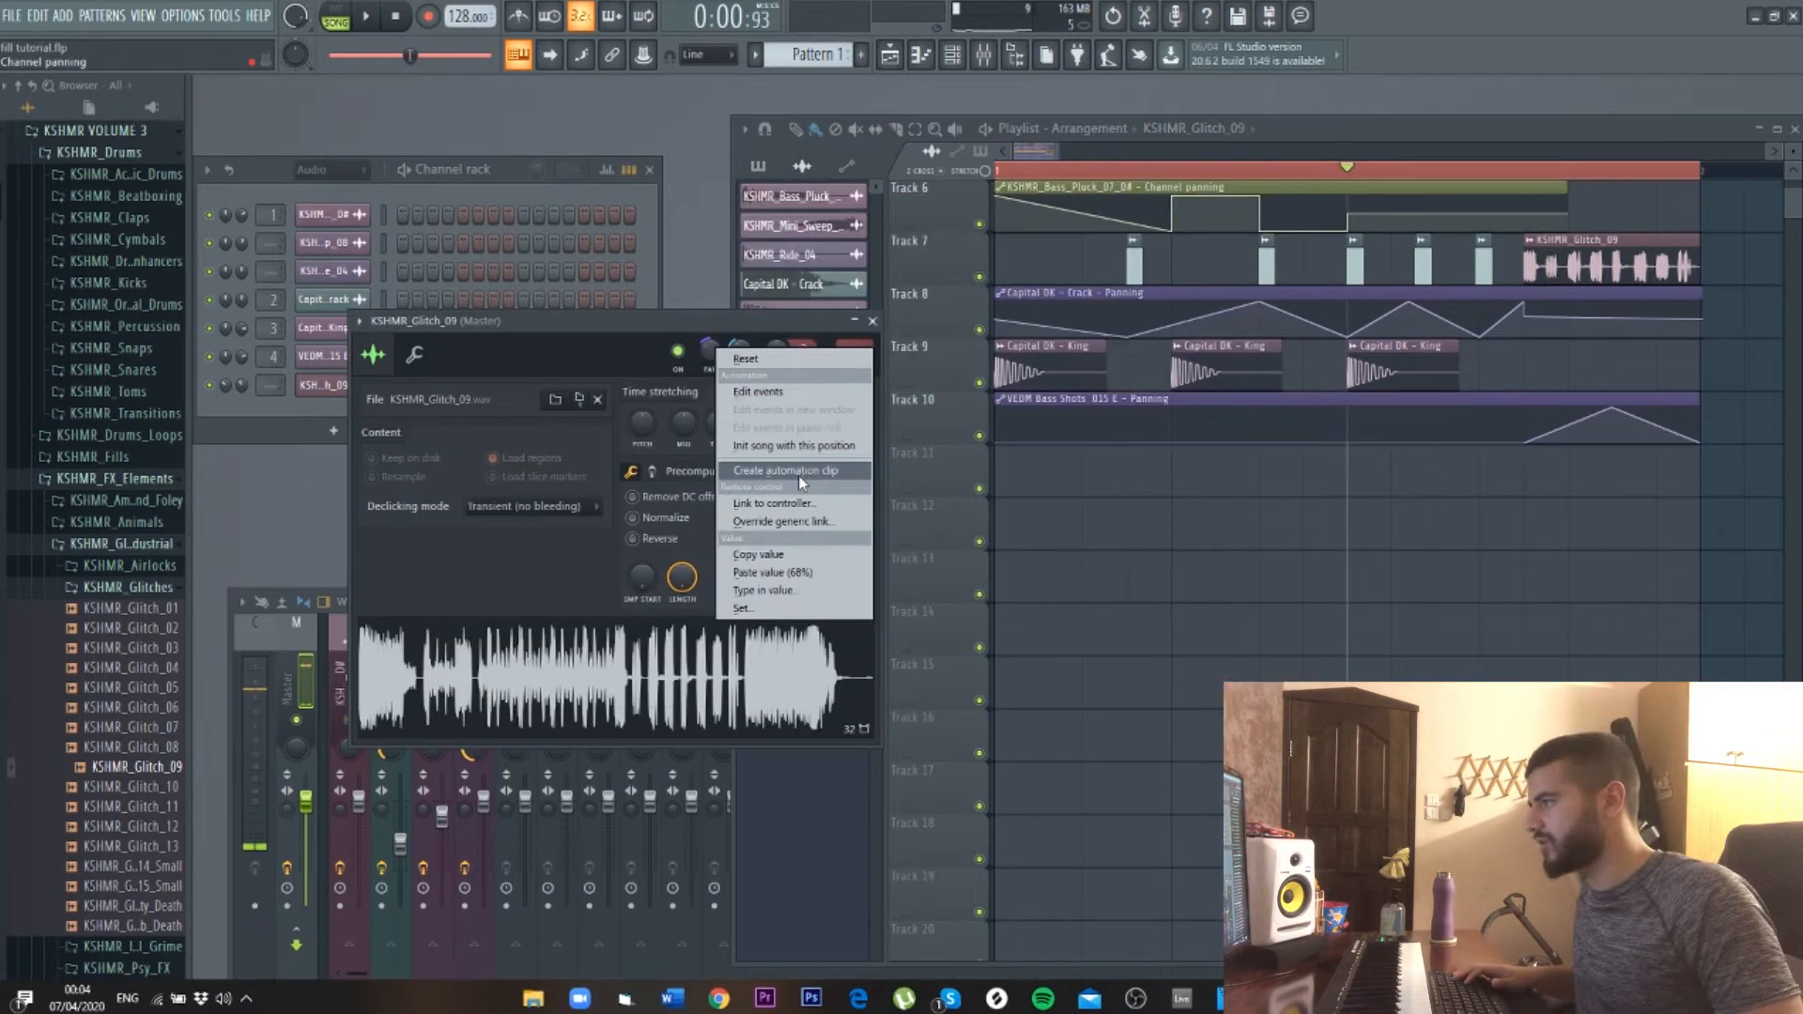
click(796, 471)
right_click(1527, 474)
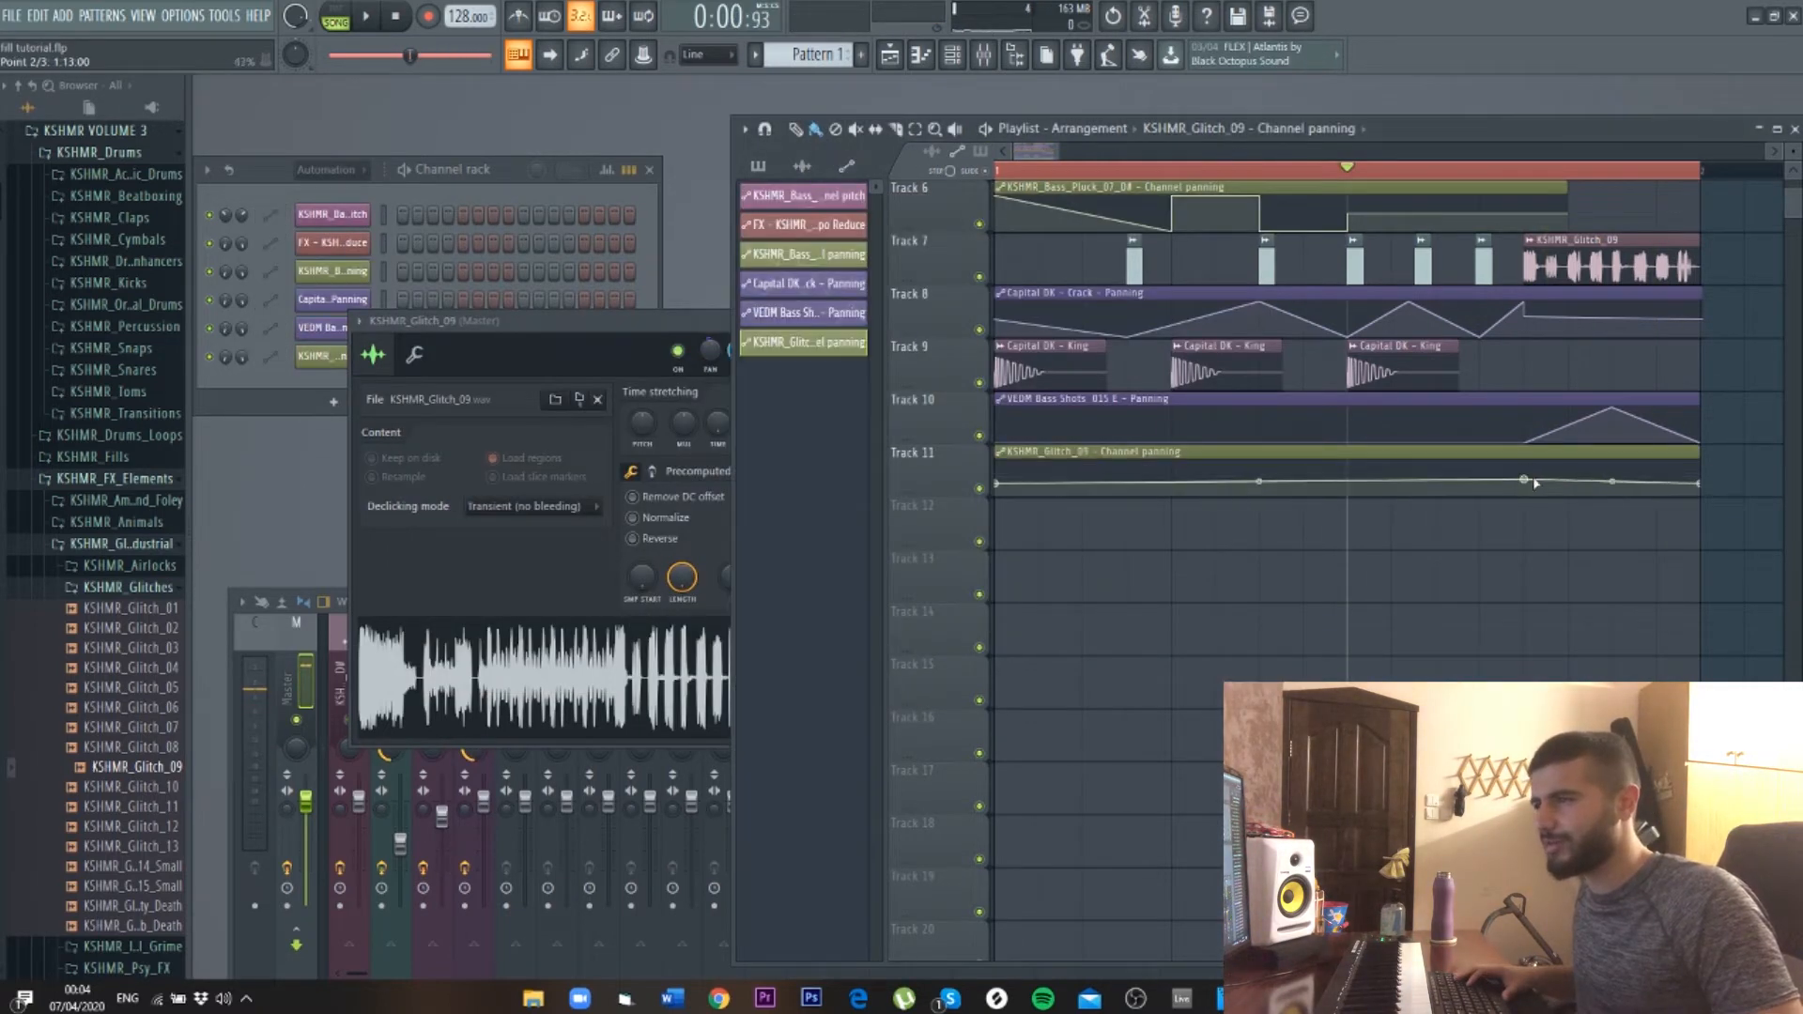